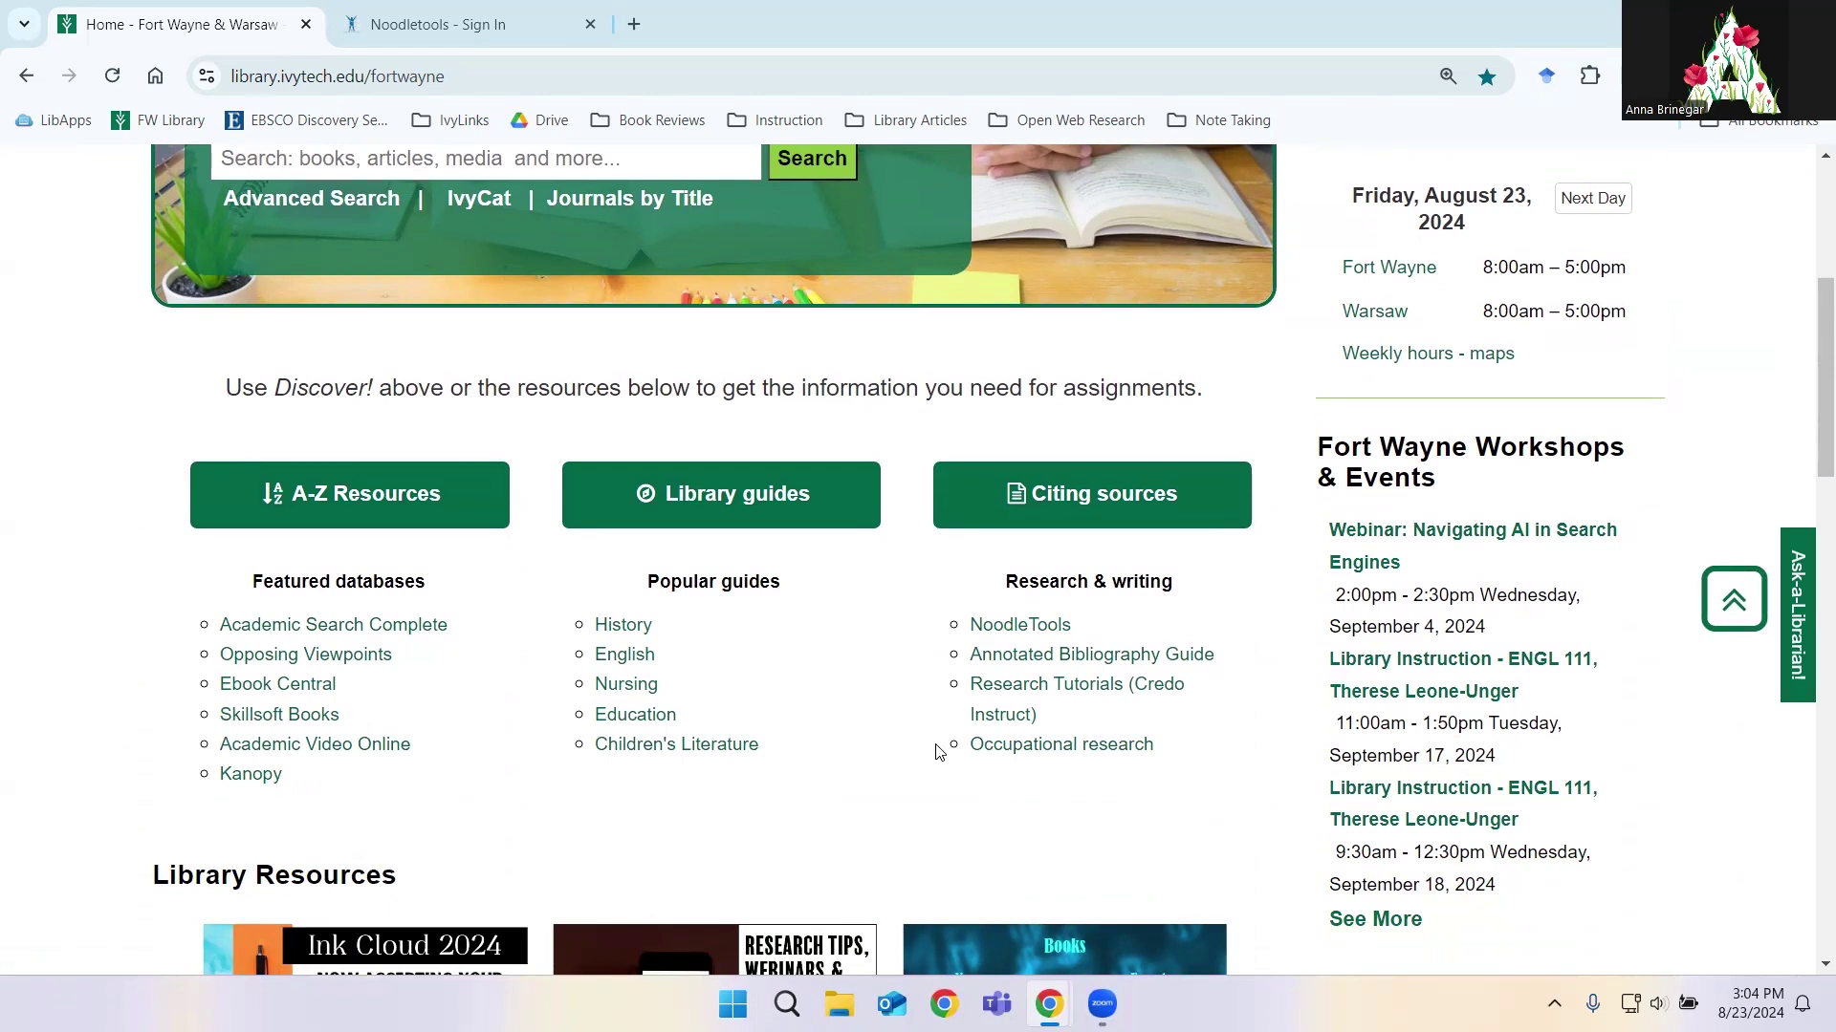
# Step: Switch from the library homepage to the NoodleTools sign-in page and sign in with the prefilled school account
pyautogui.scroll(5, 927, 758)
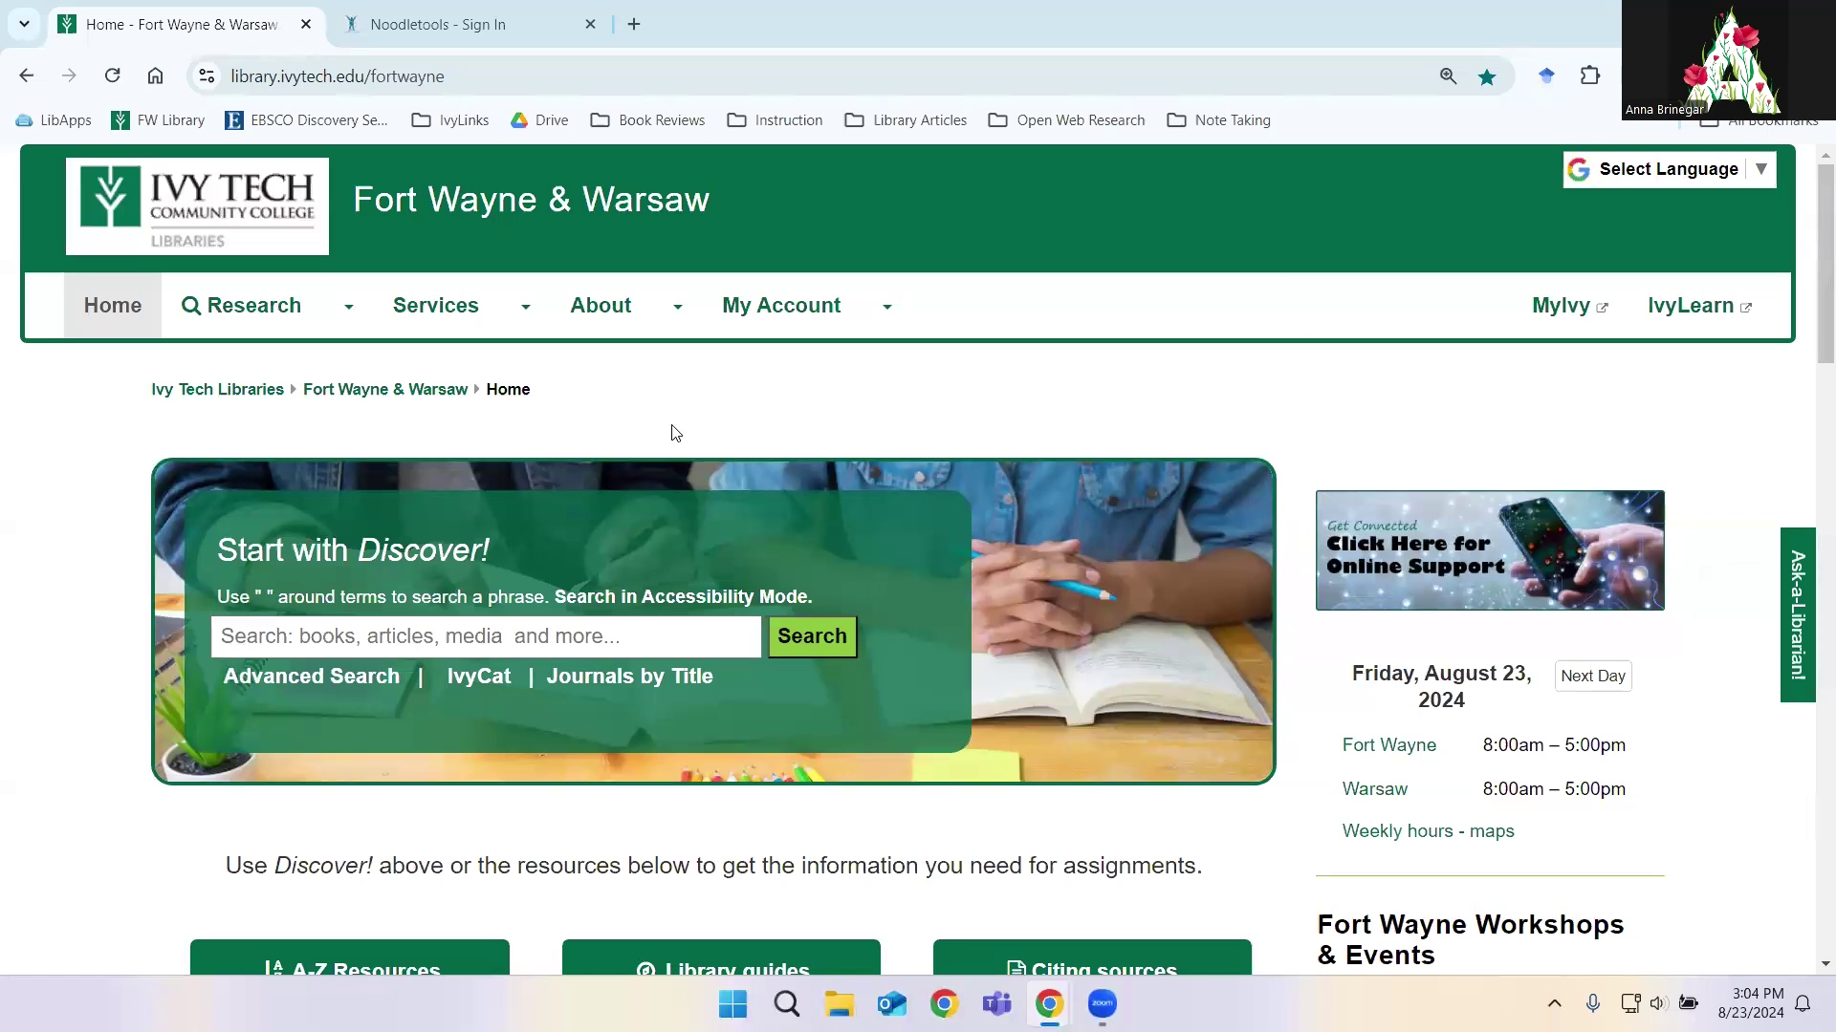
pyautogui.scroll(-1, 673, 432)
pyautogui.scroll(1, 620, 406)
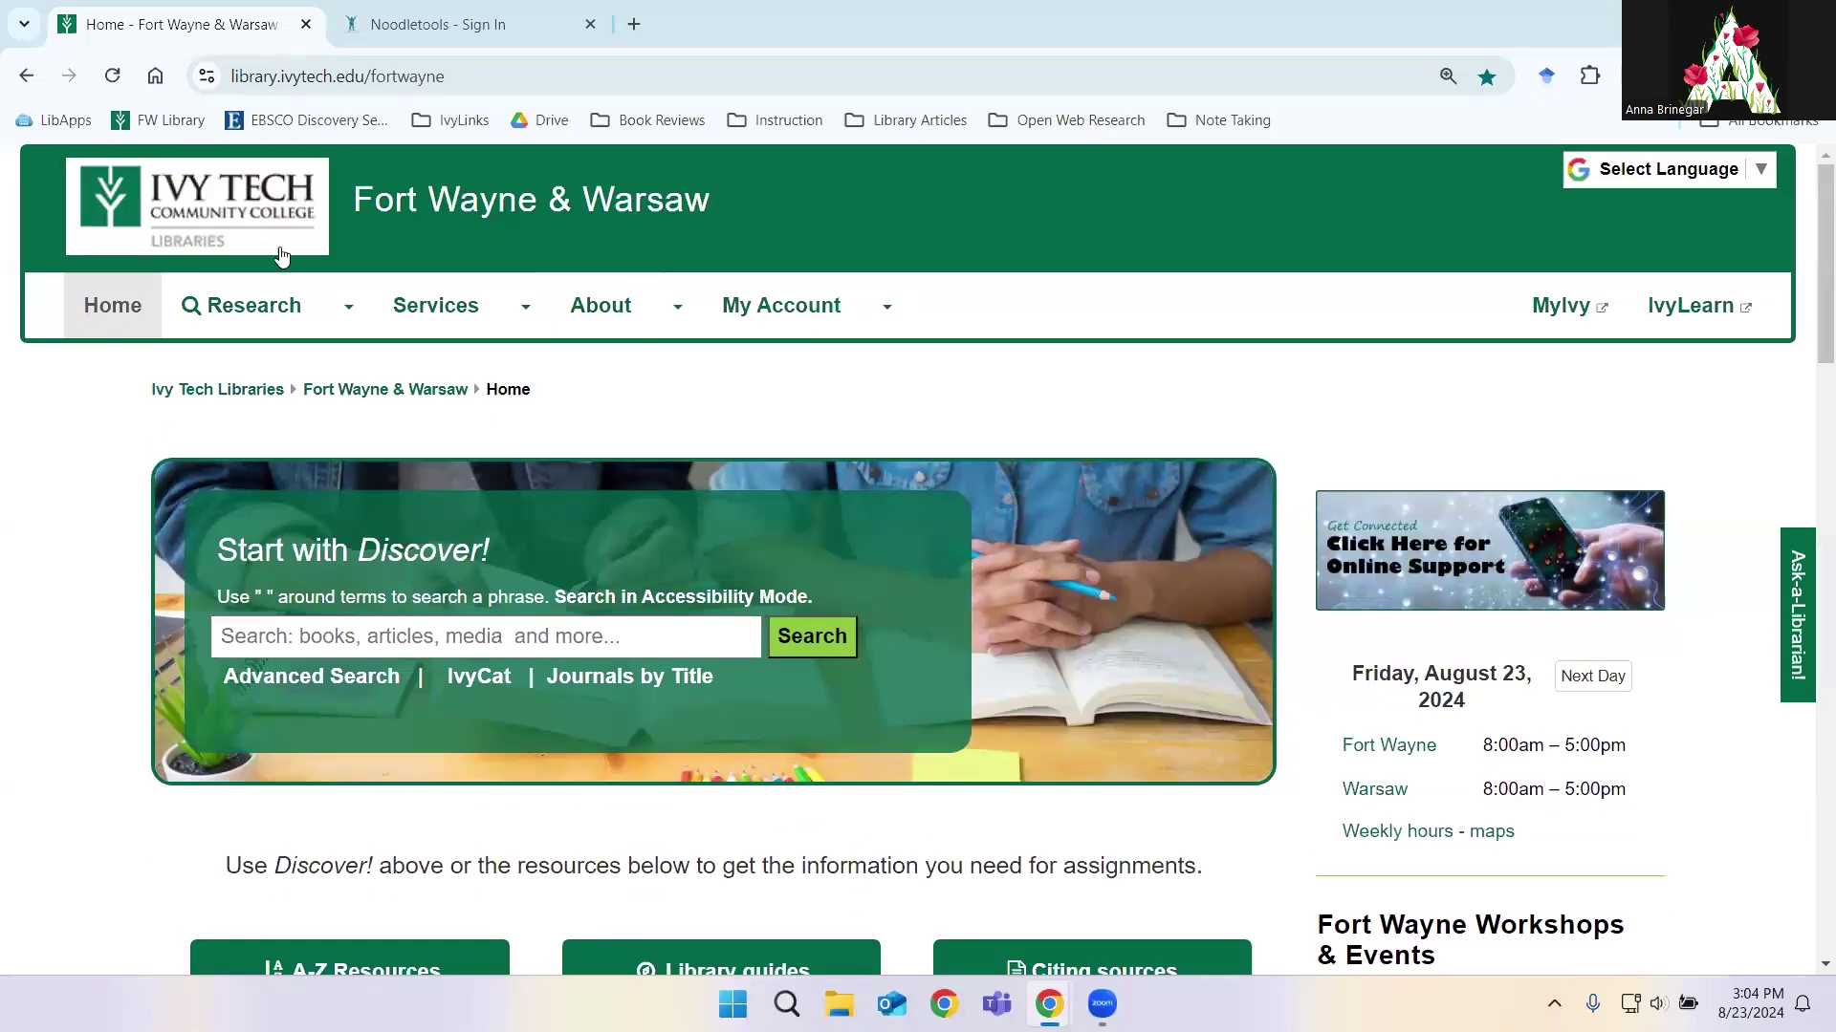
pyautogui.scroll(-6, 1215, 513)
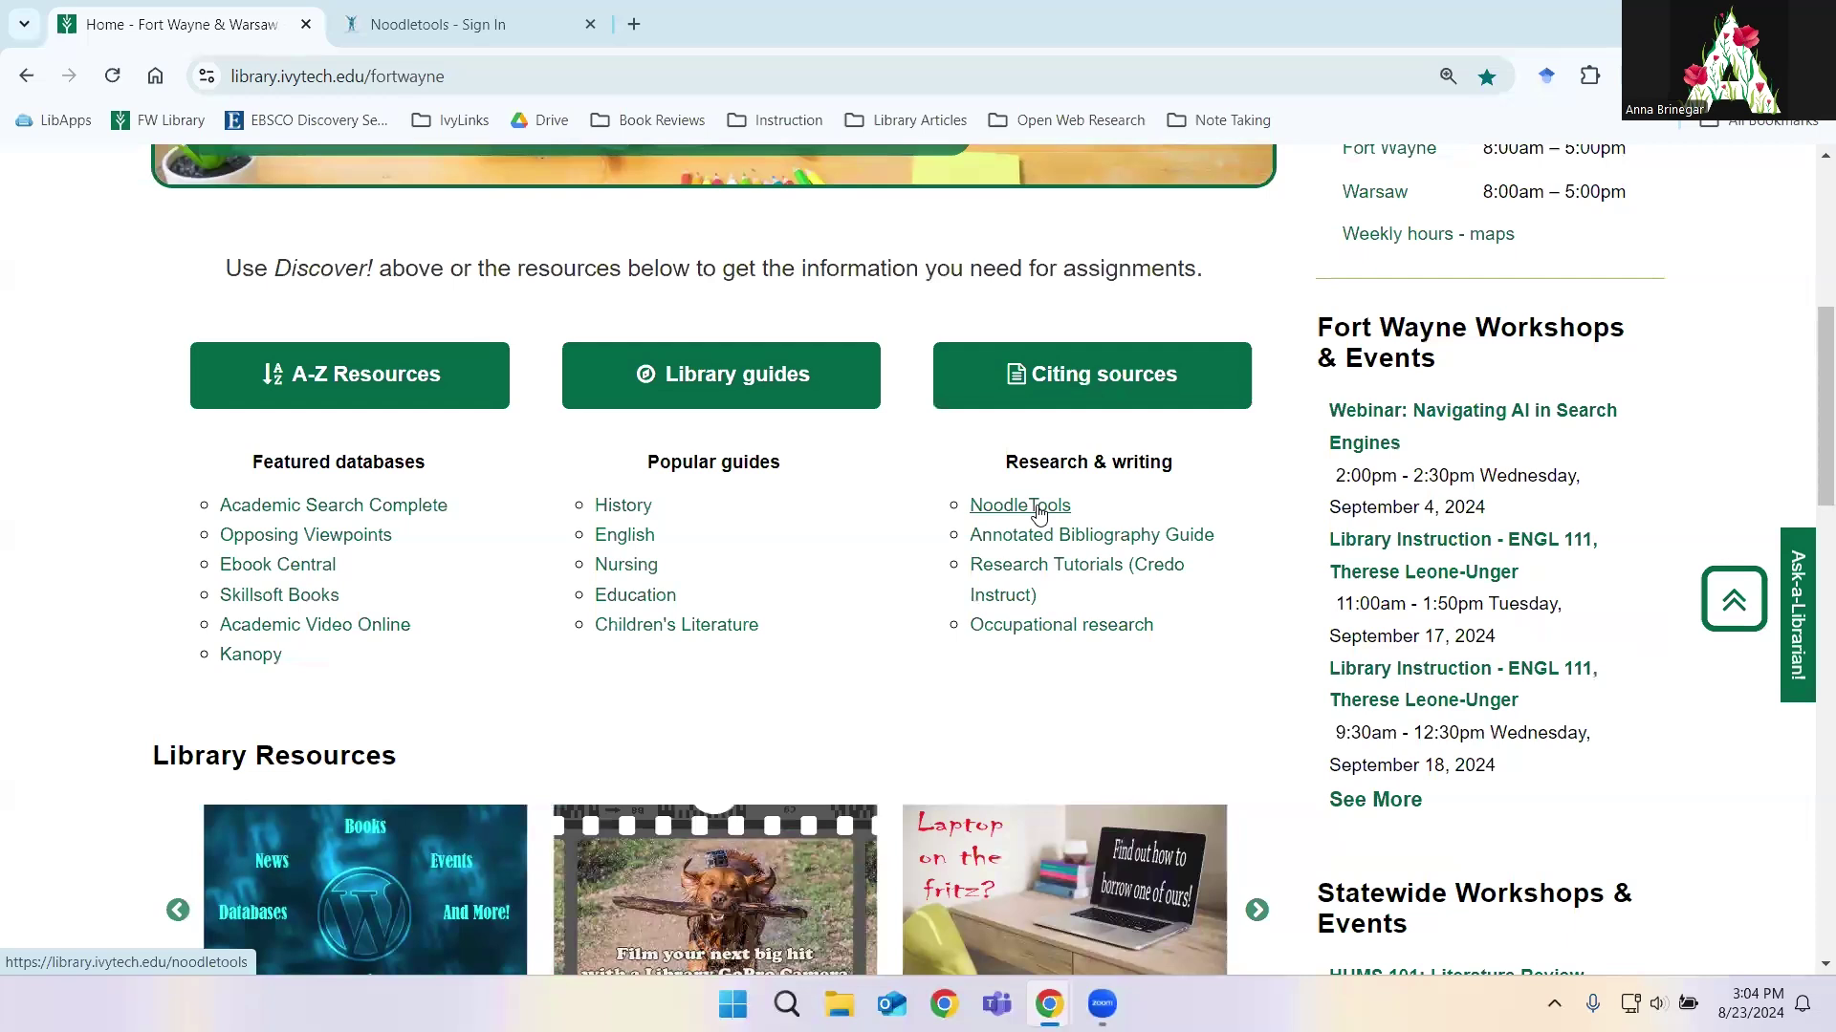
pyautogui.click(432, 21)
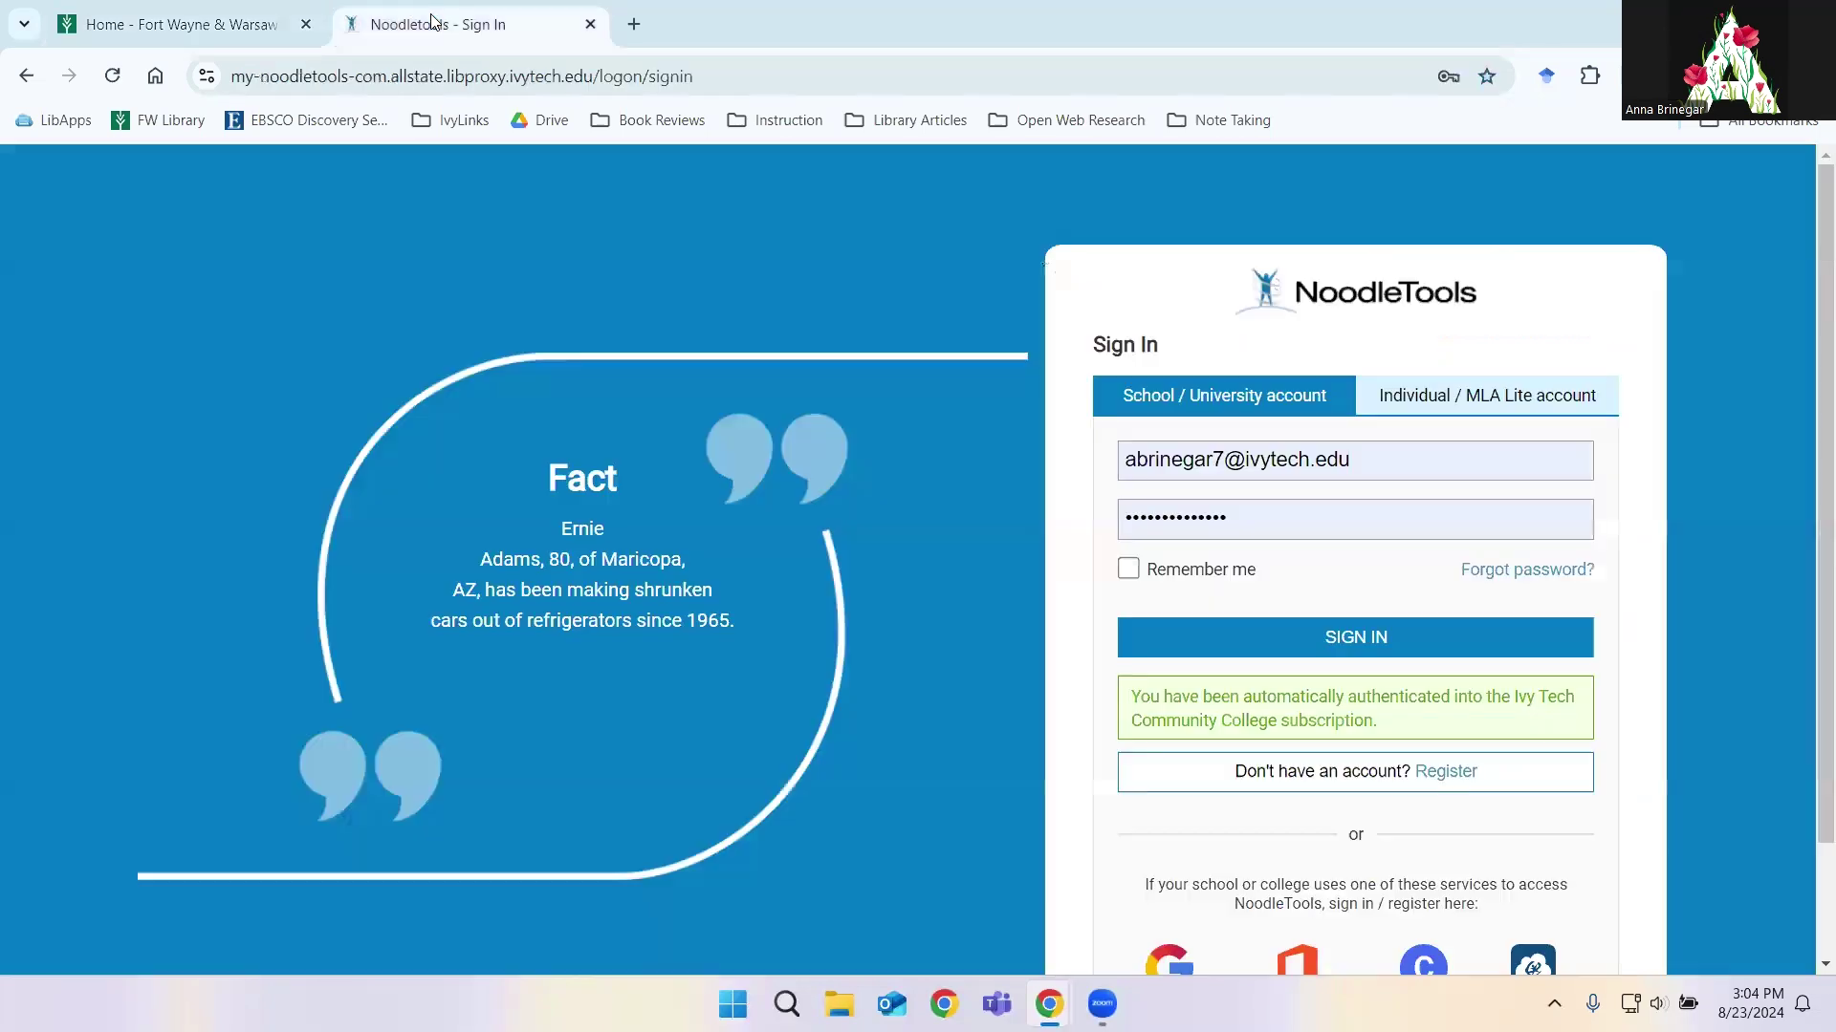
pyautogui.scroll(-2, 1009, 438)
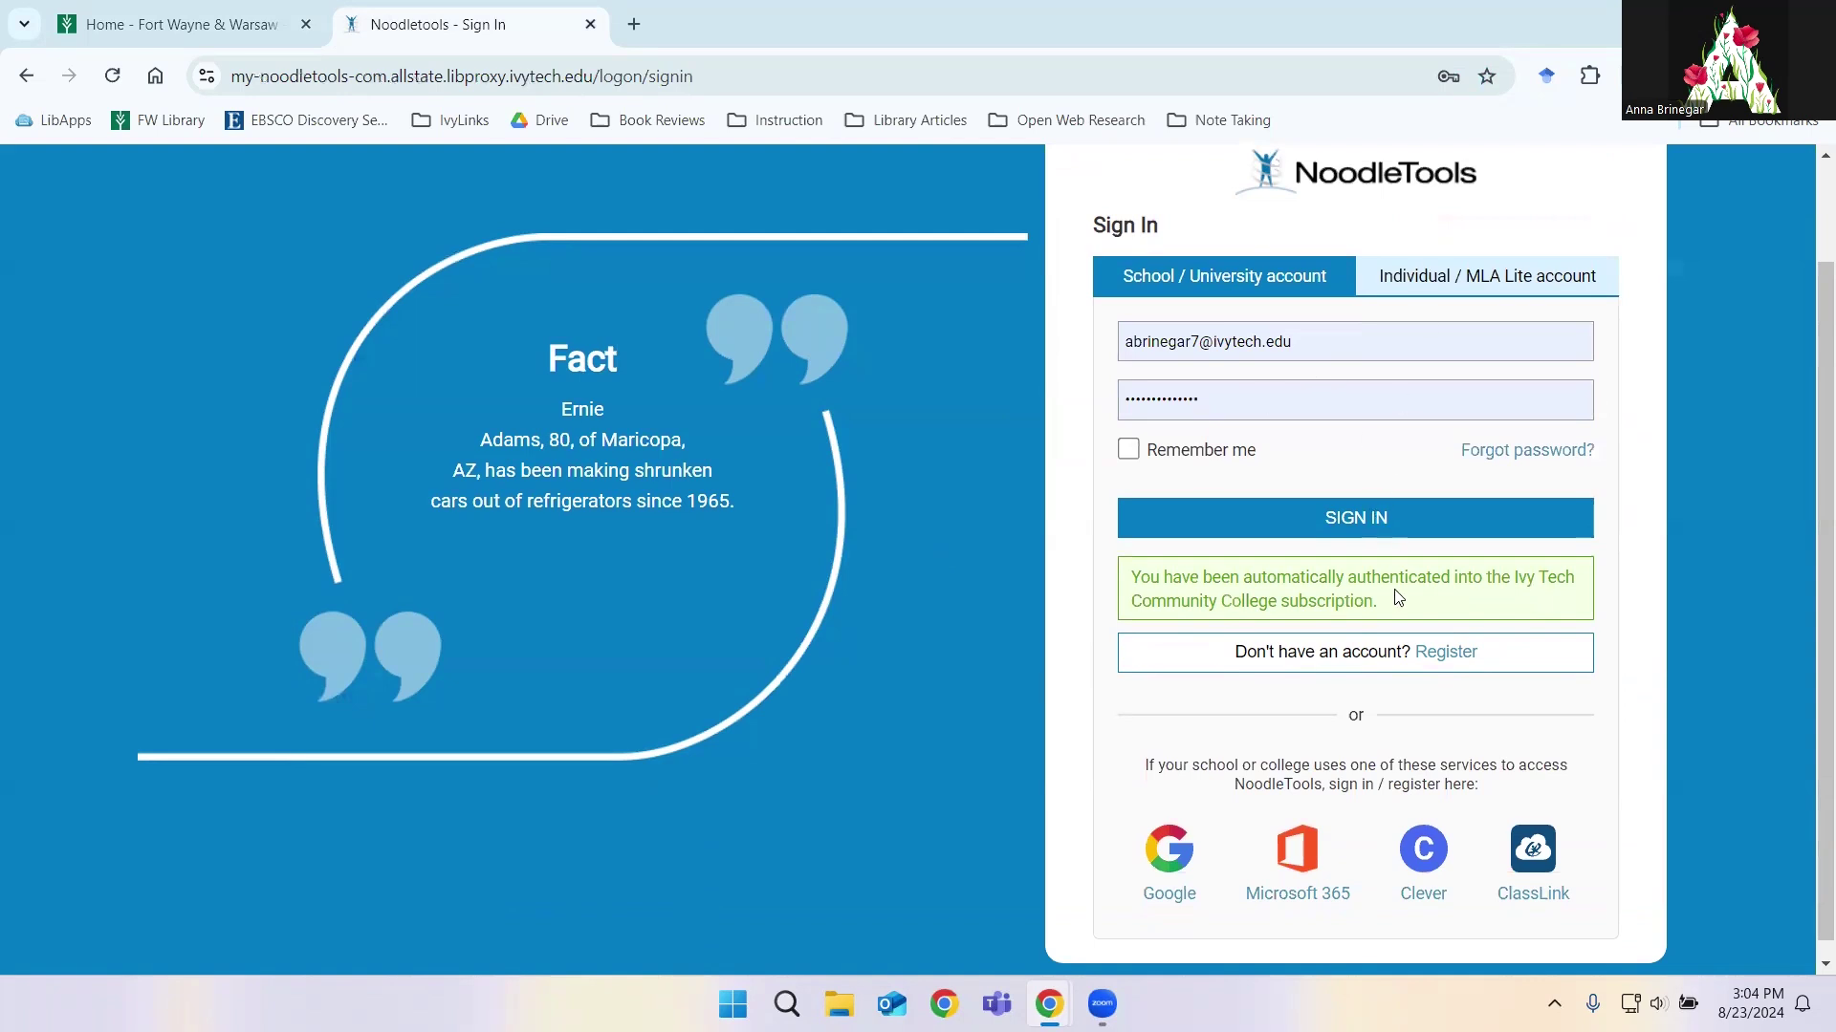
pyautogui.click(1353, 520)
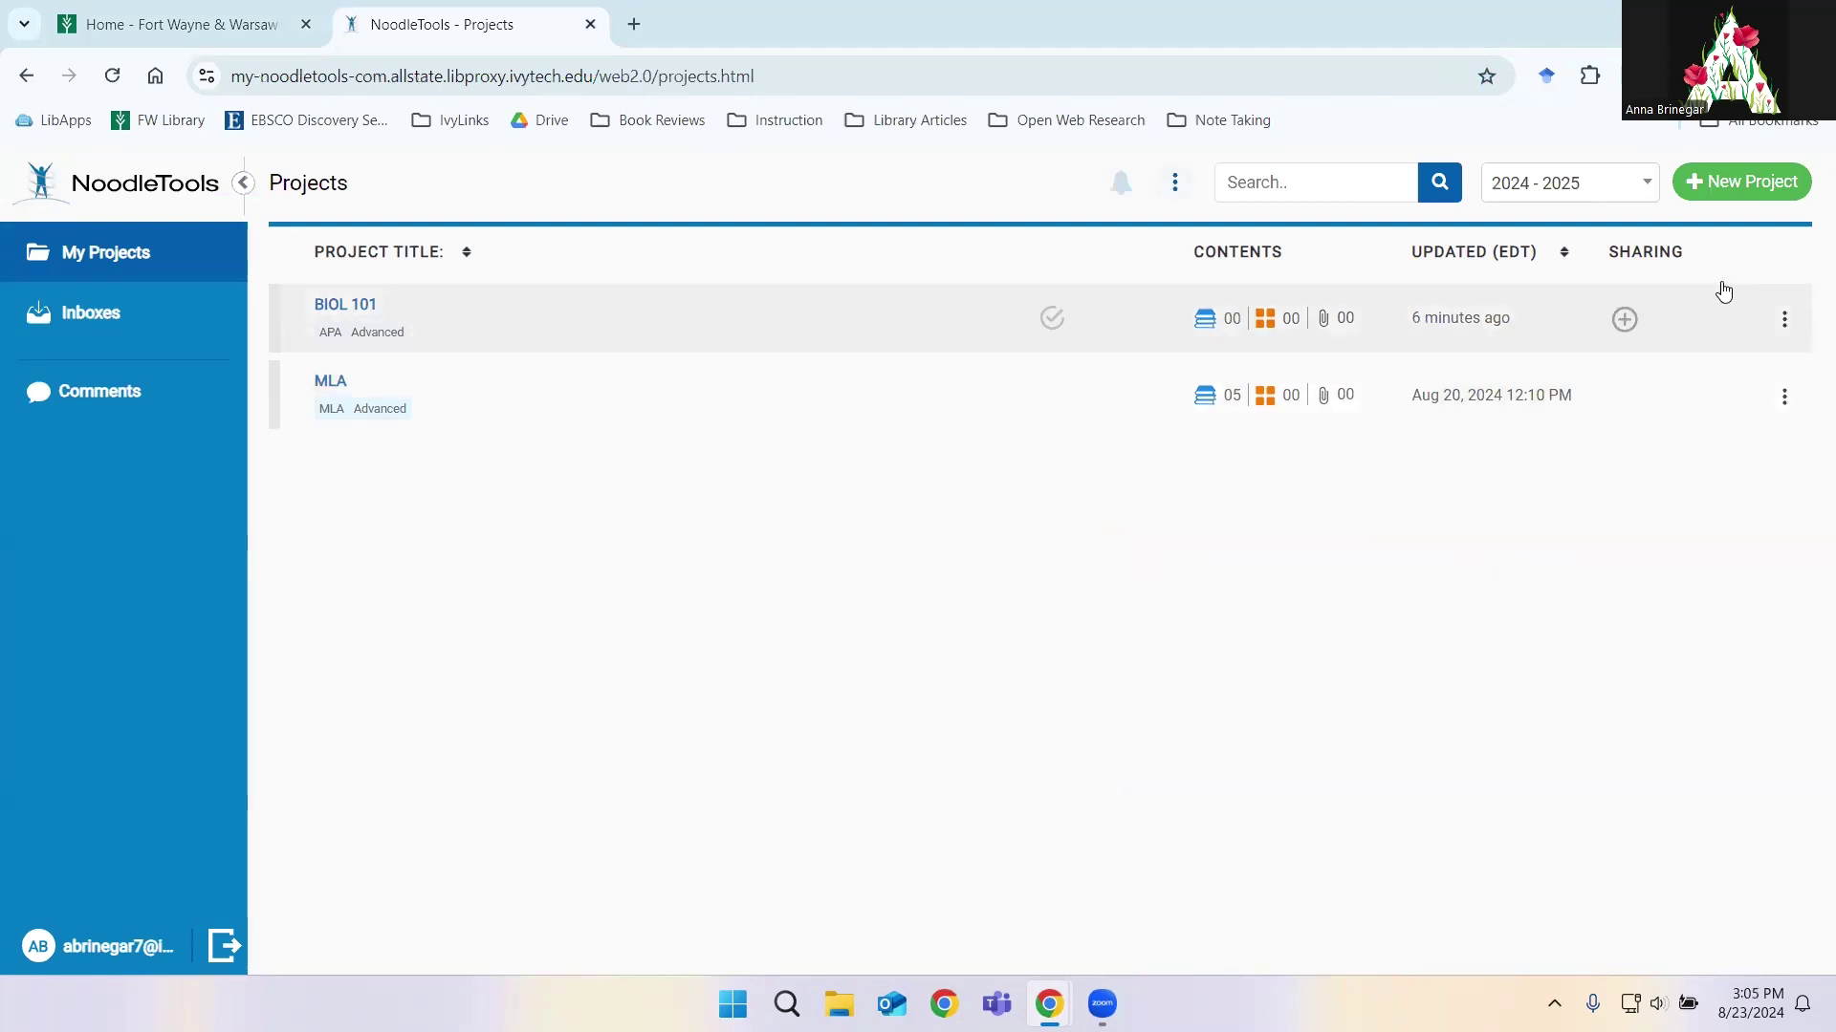
pyautogui.click(1744, 183)
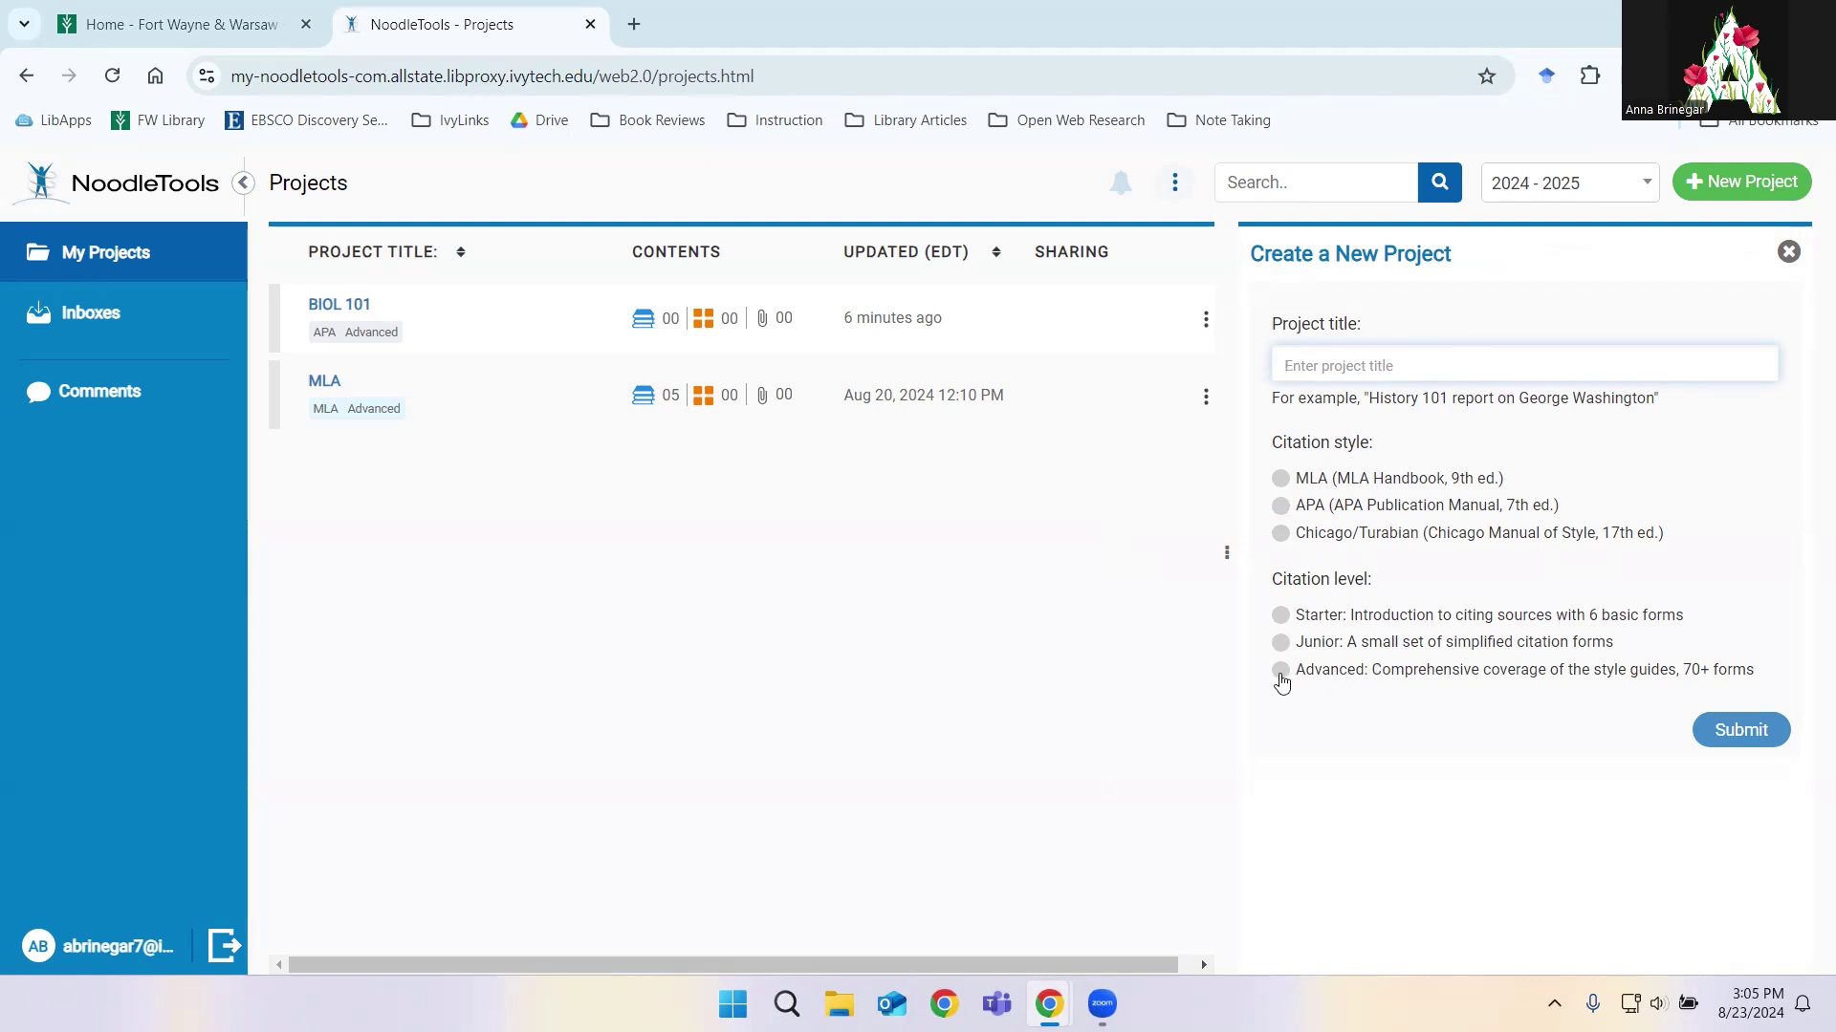
pyautogui.click(1280, 672)
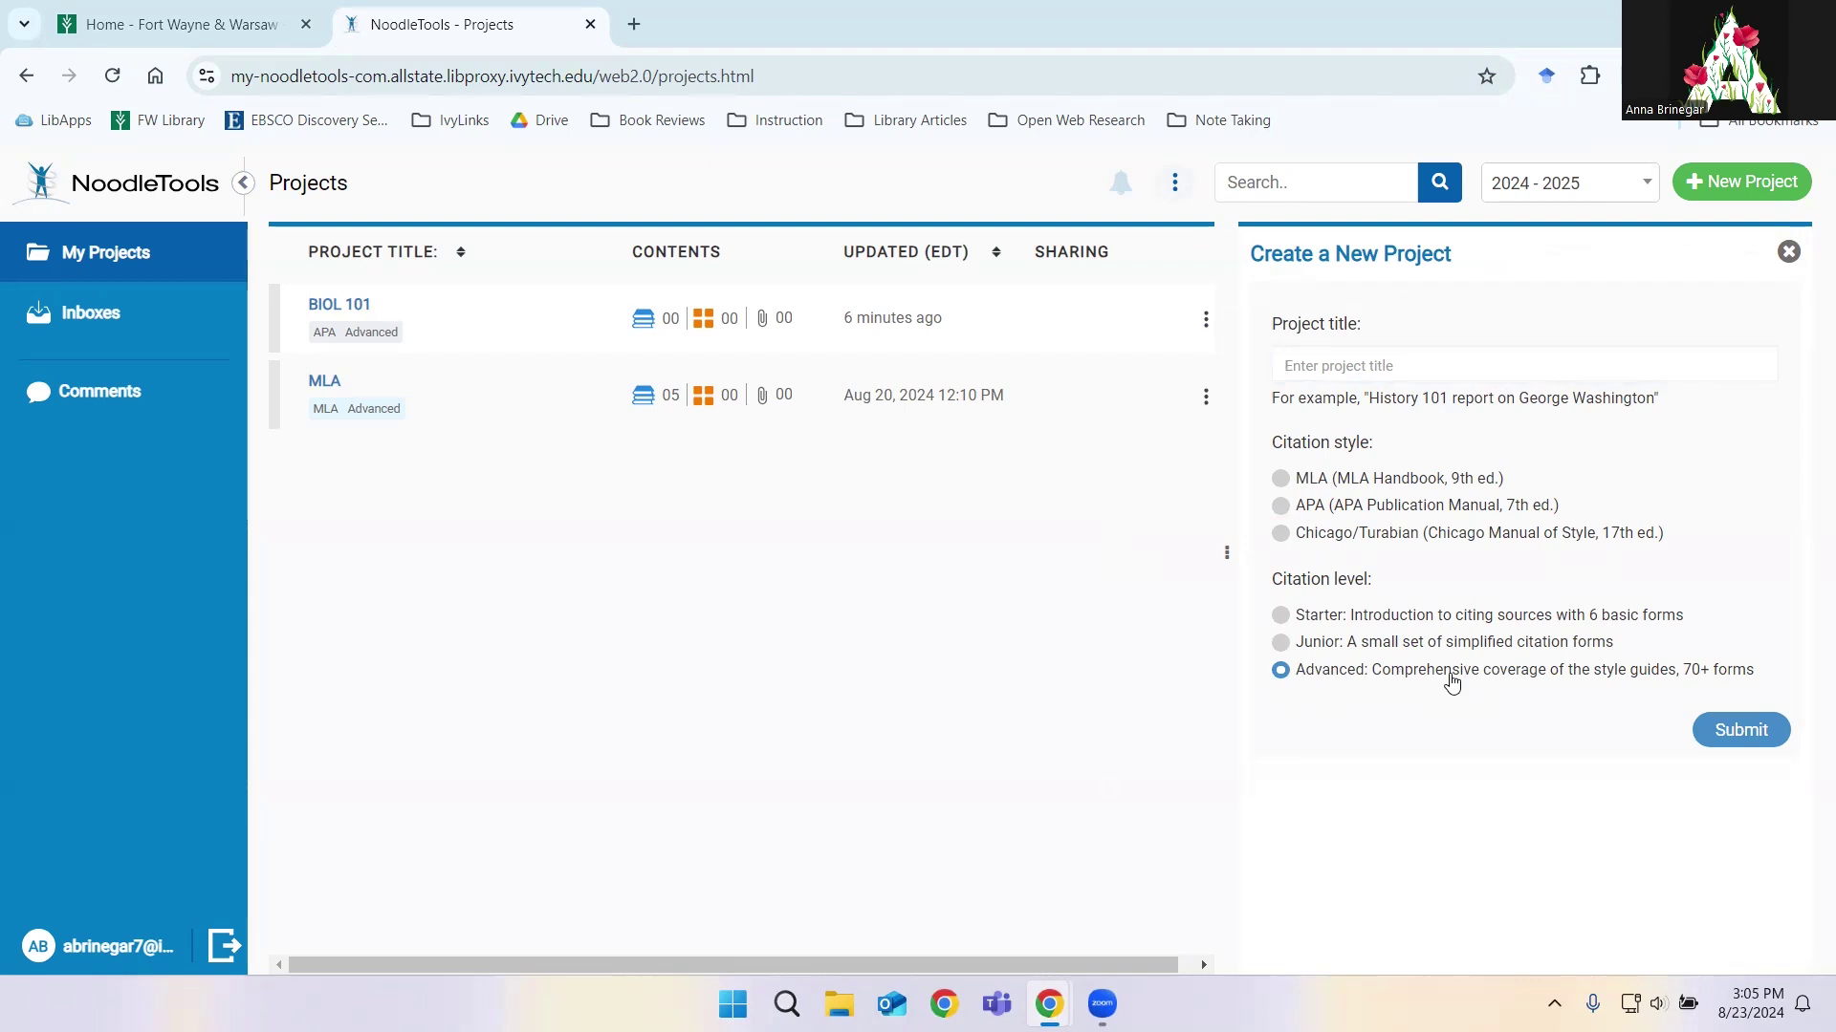
pyautogui.click(1788, 250)
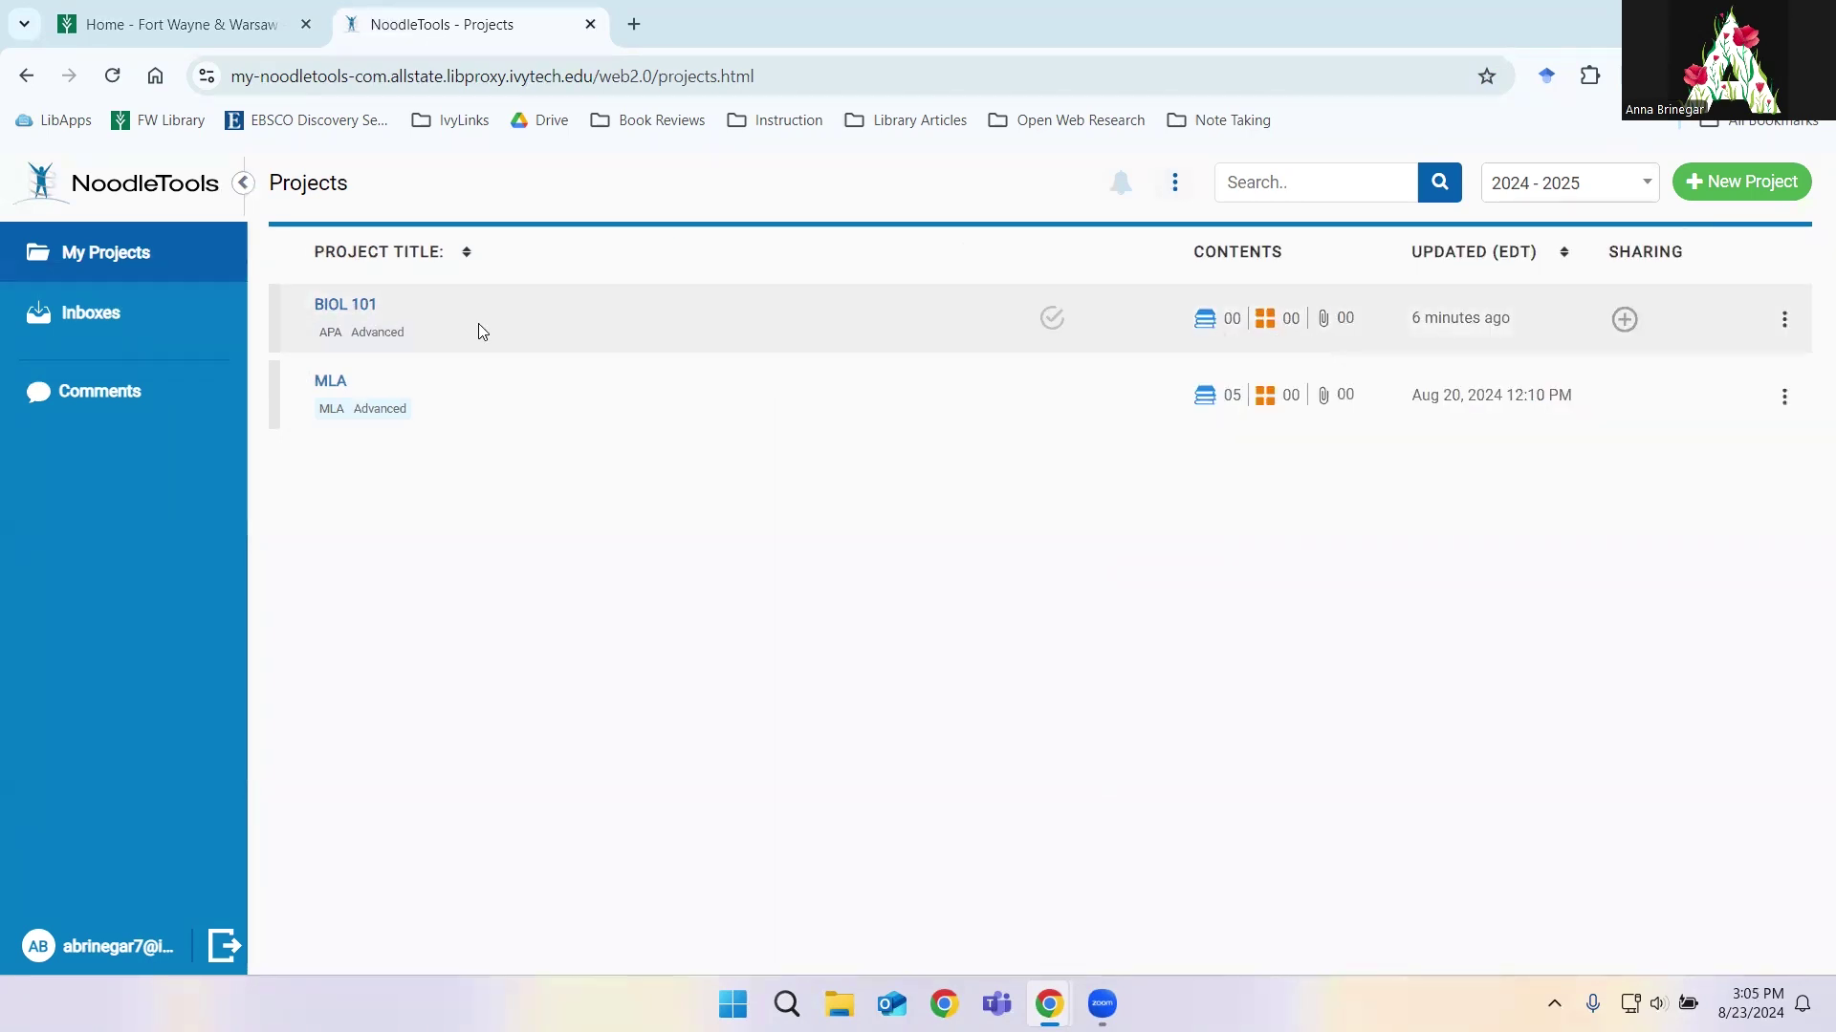
# Step: Open the BIOL 101 project and start a new source citation for a book found in a database
pyautogui.click(332, 306)
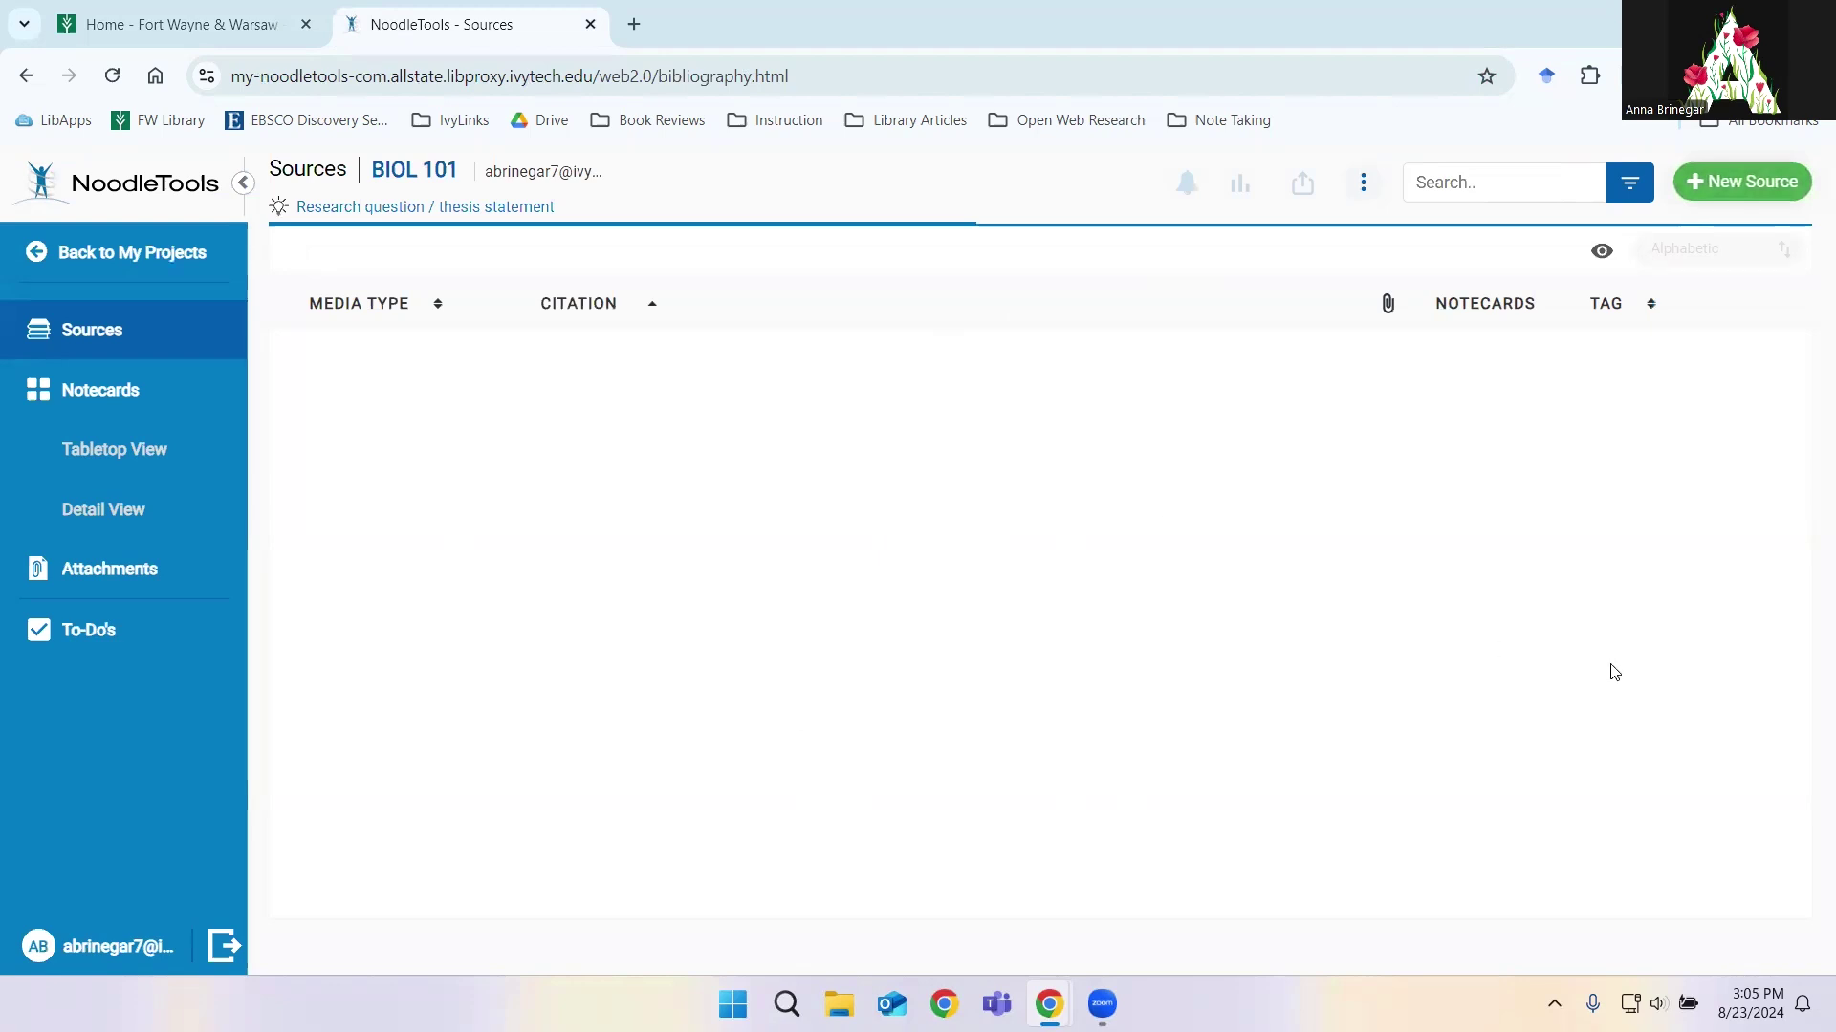
pyautogui.click(1736, 181)
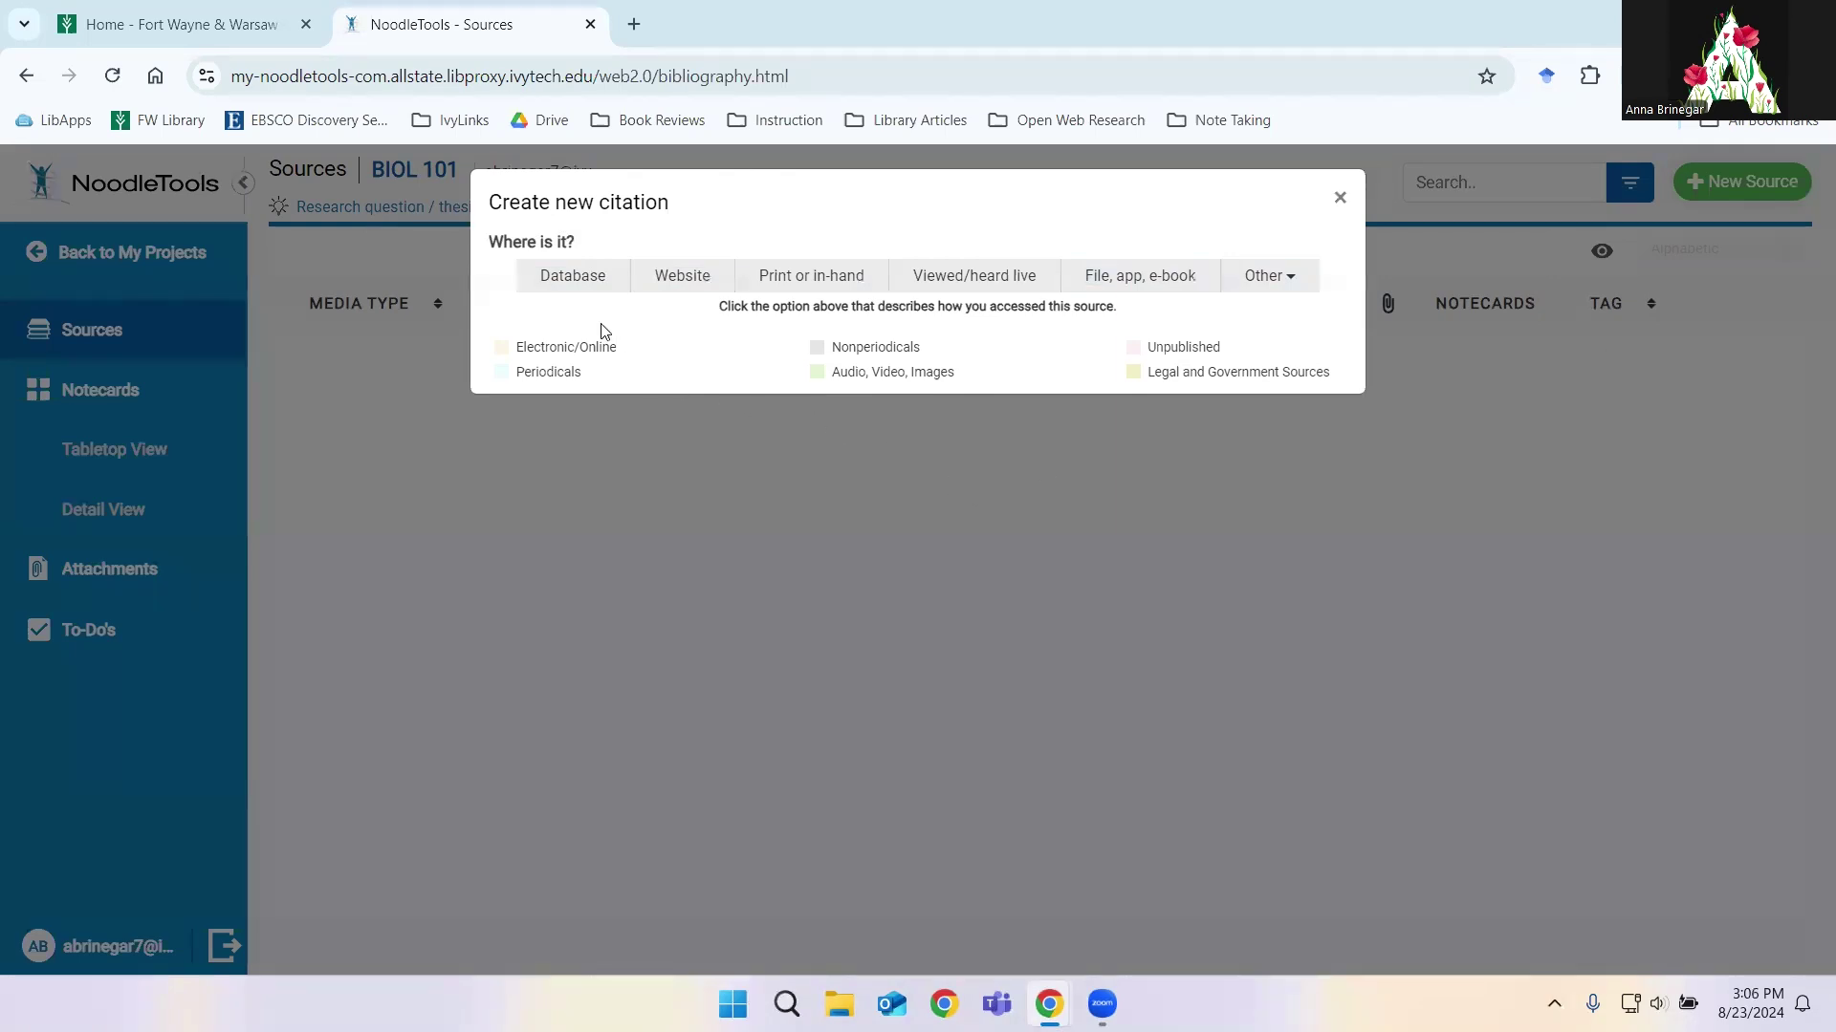
pyautogui.click(580, 280)
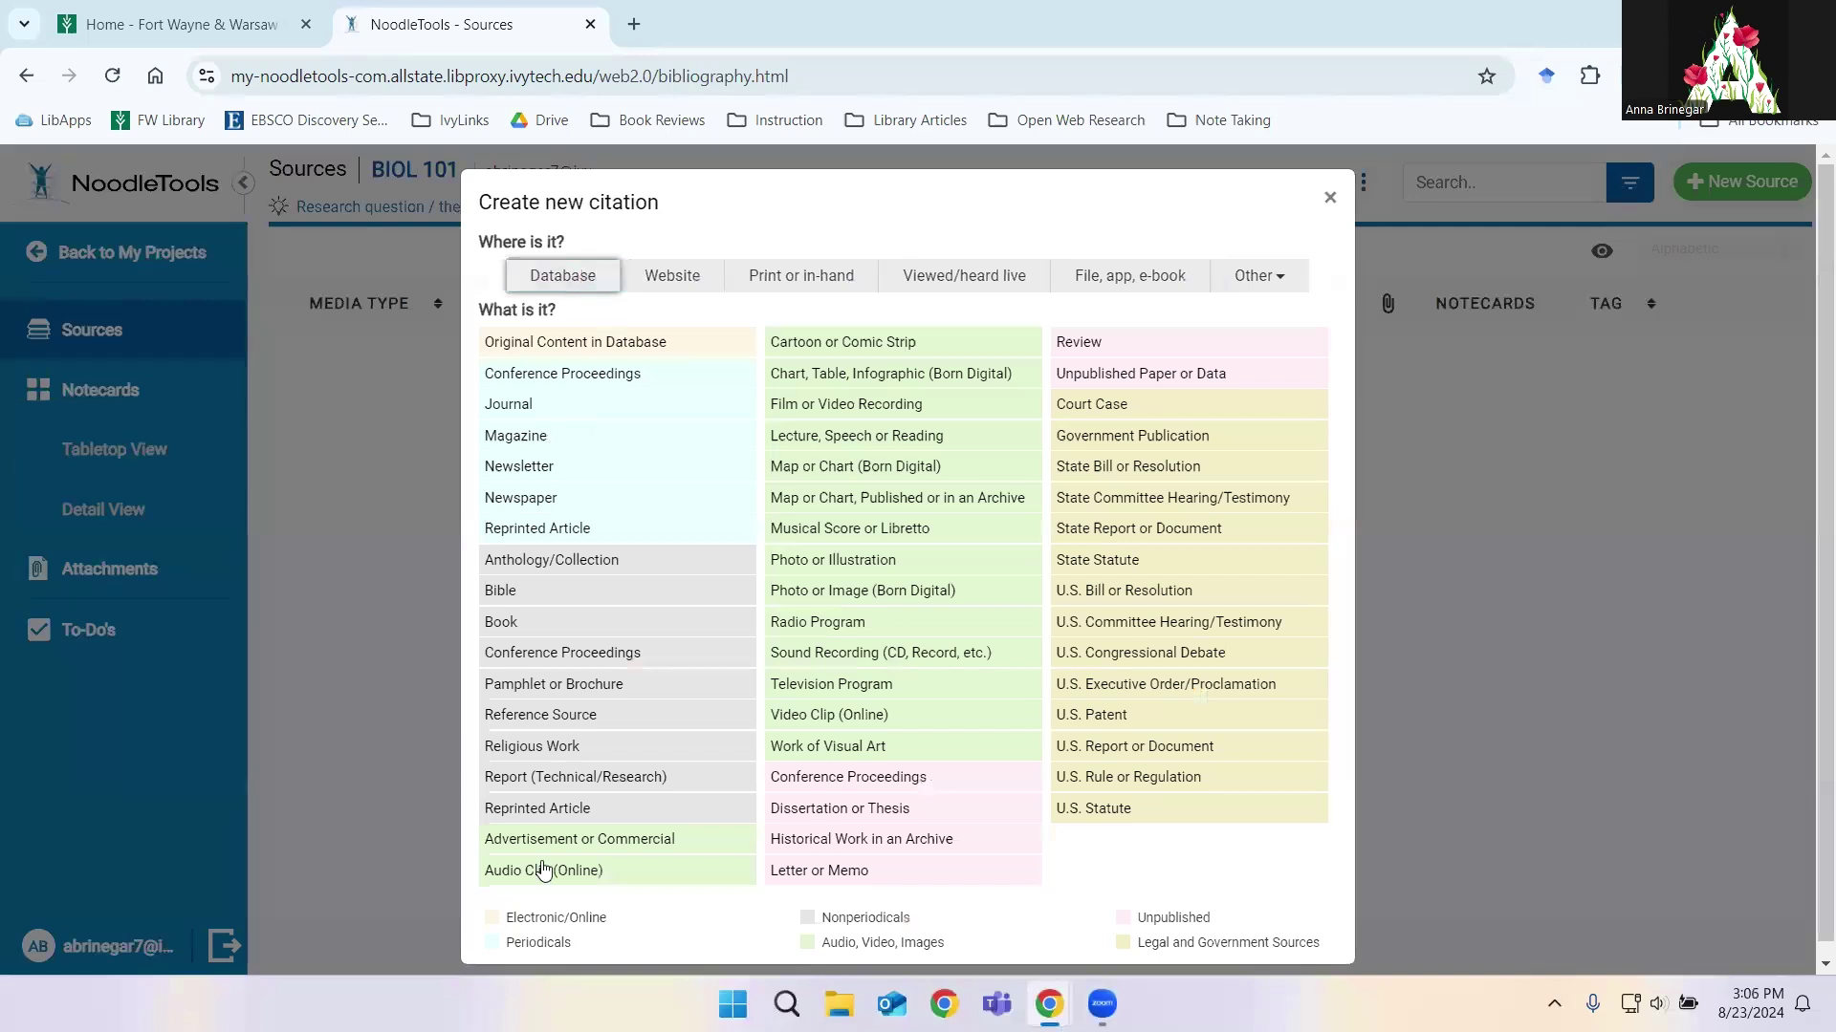
pyautogui.click(518, 623)
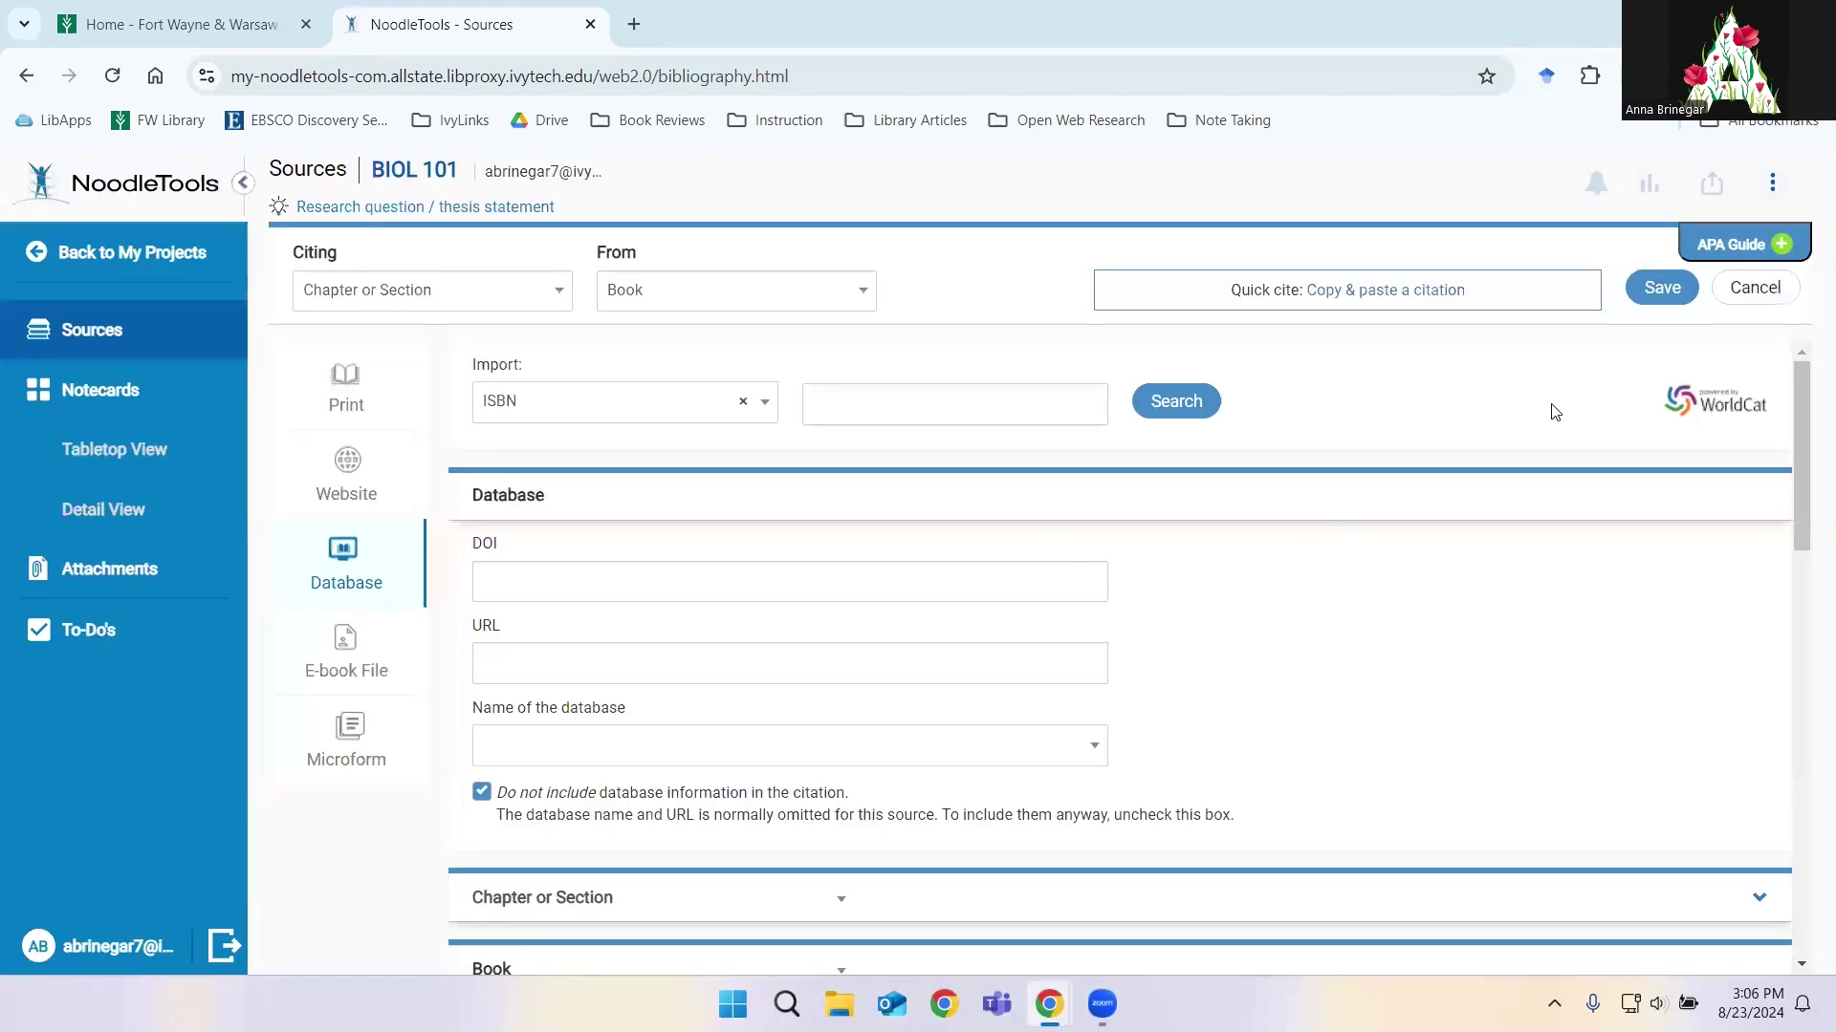
# Step: Examine the book citation form, including the contributor, title, publisher and year fields and the ISBN import option
pyautogui.moveTo(1804, 390)
pyautogui.mouseDown()
pyautogui.moveTo(1771, 672)
pyautogui.moveTo(1762, 414)
pyautogui.moveTo(1796, 712)
pyautogui.moveTo(1793, 382)
pyautogui.mouseUp()
pyautogui.scroll(-5, 1092, 715)
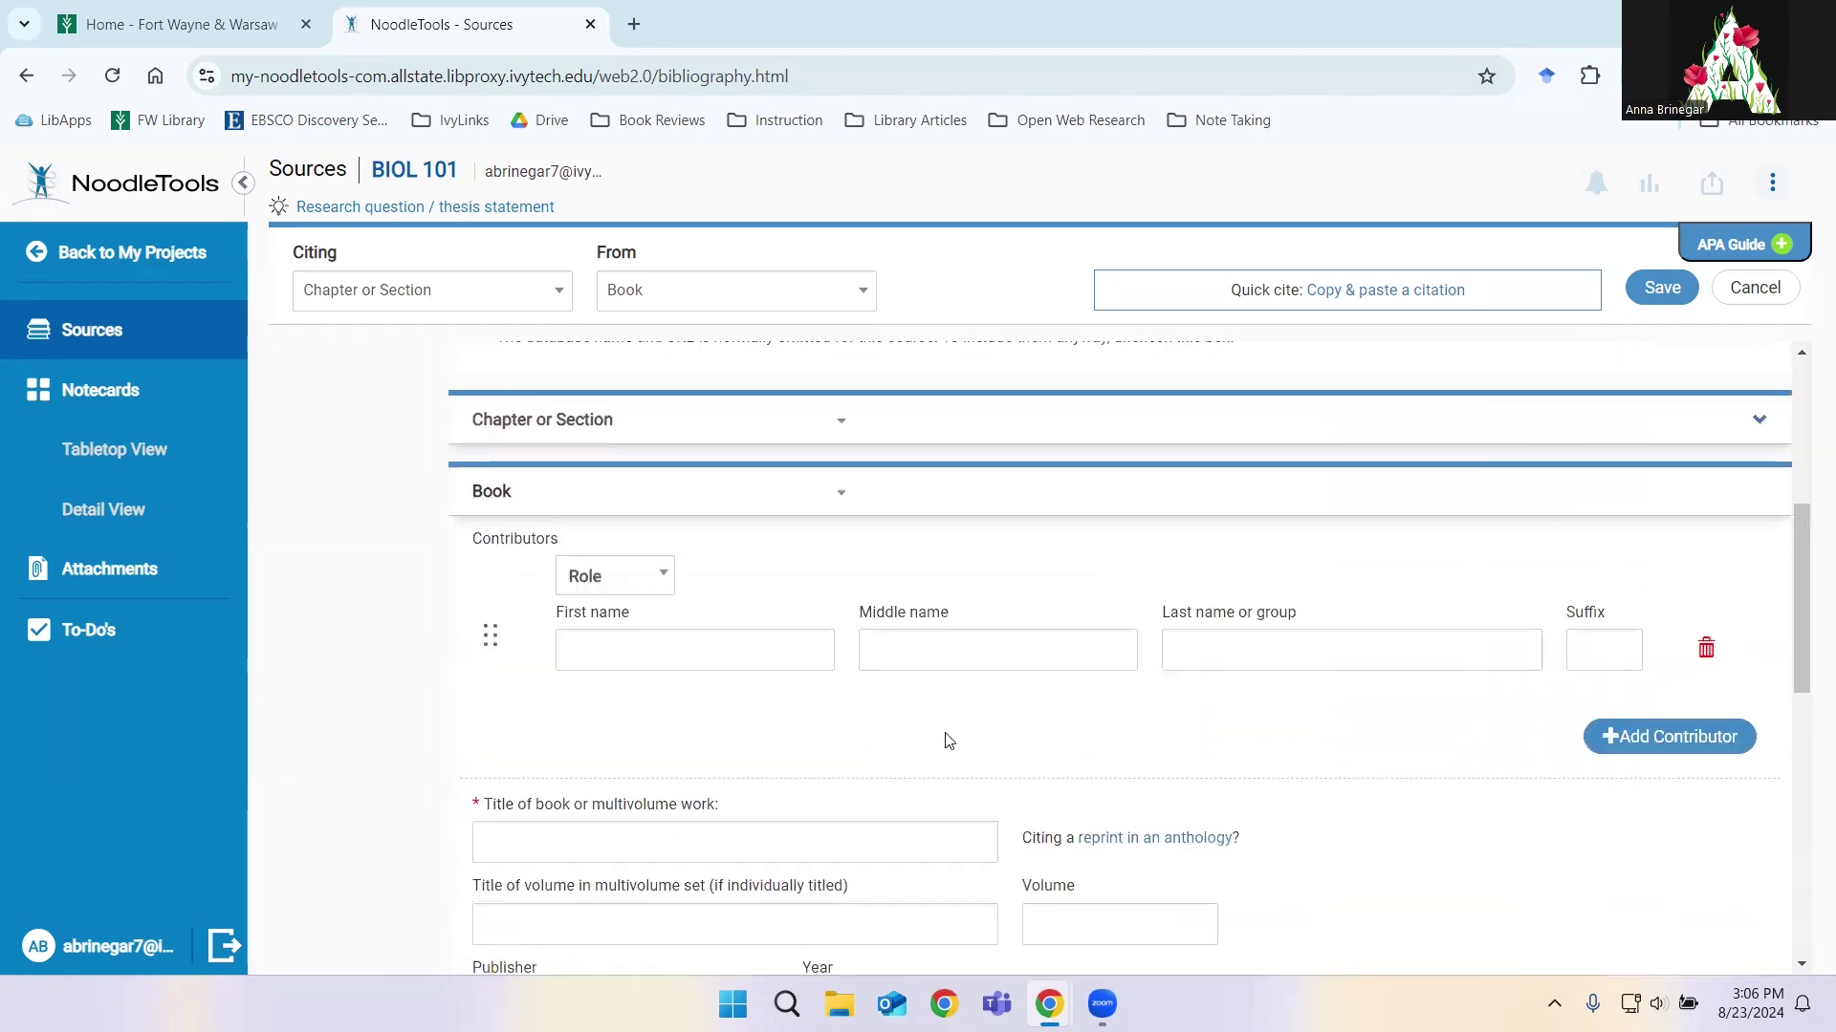
pyautogui.scroll(-1, 1806, 562)
pyautogui.moveTo(1807, 561); pyautogui.dragTo(1795, 618)
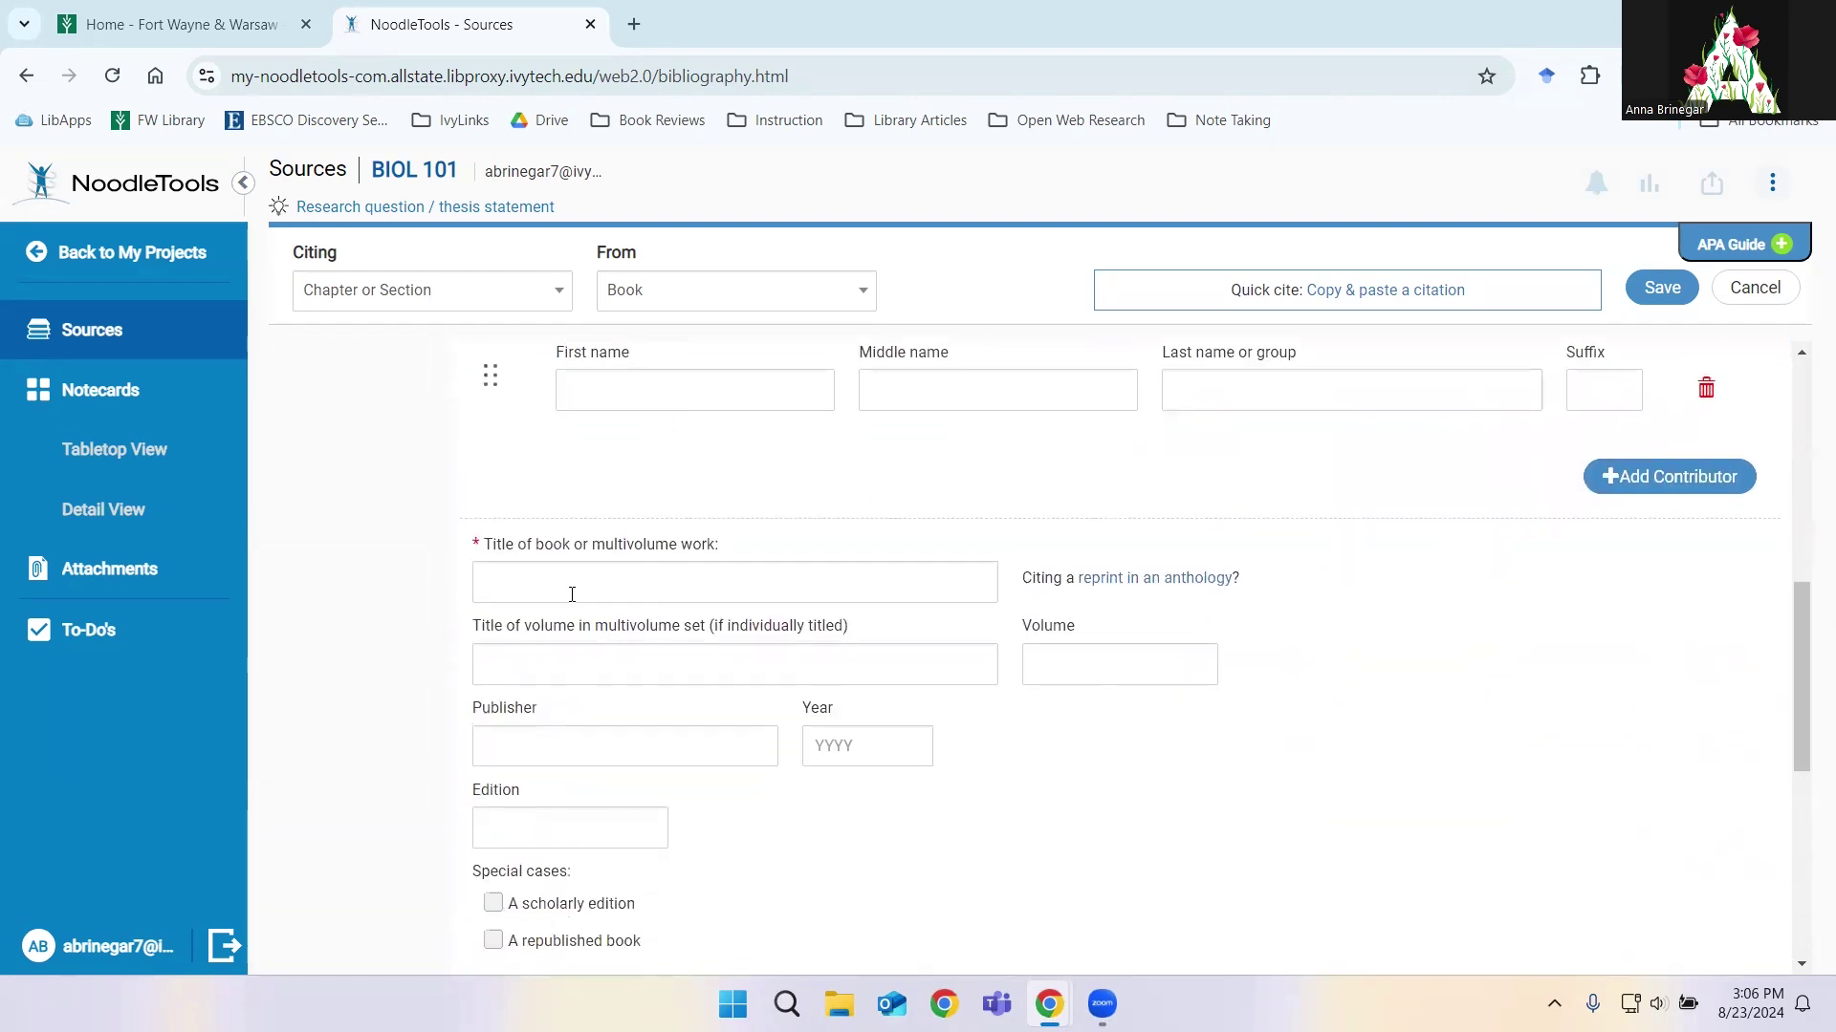
pyautogui.moveTo(1801, 696); pyautogui.dragTo(1801, 474)
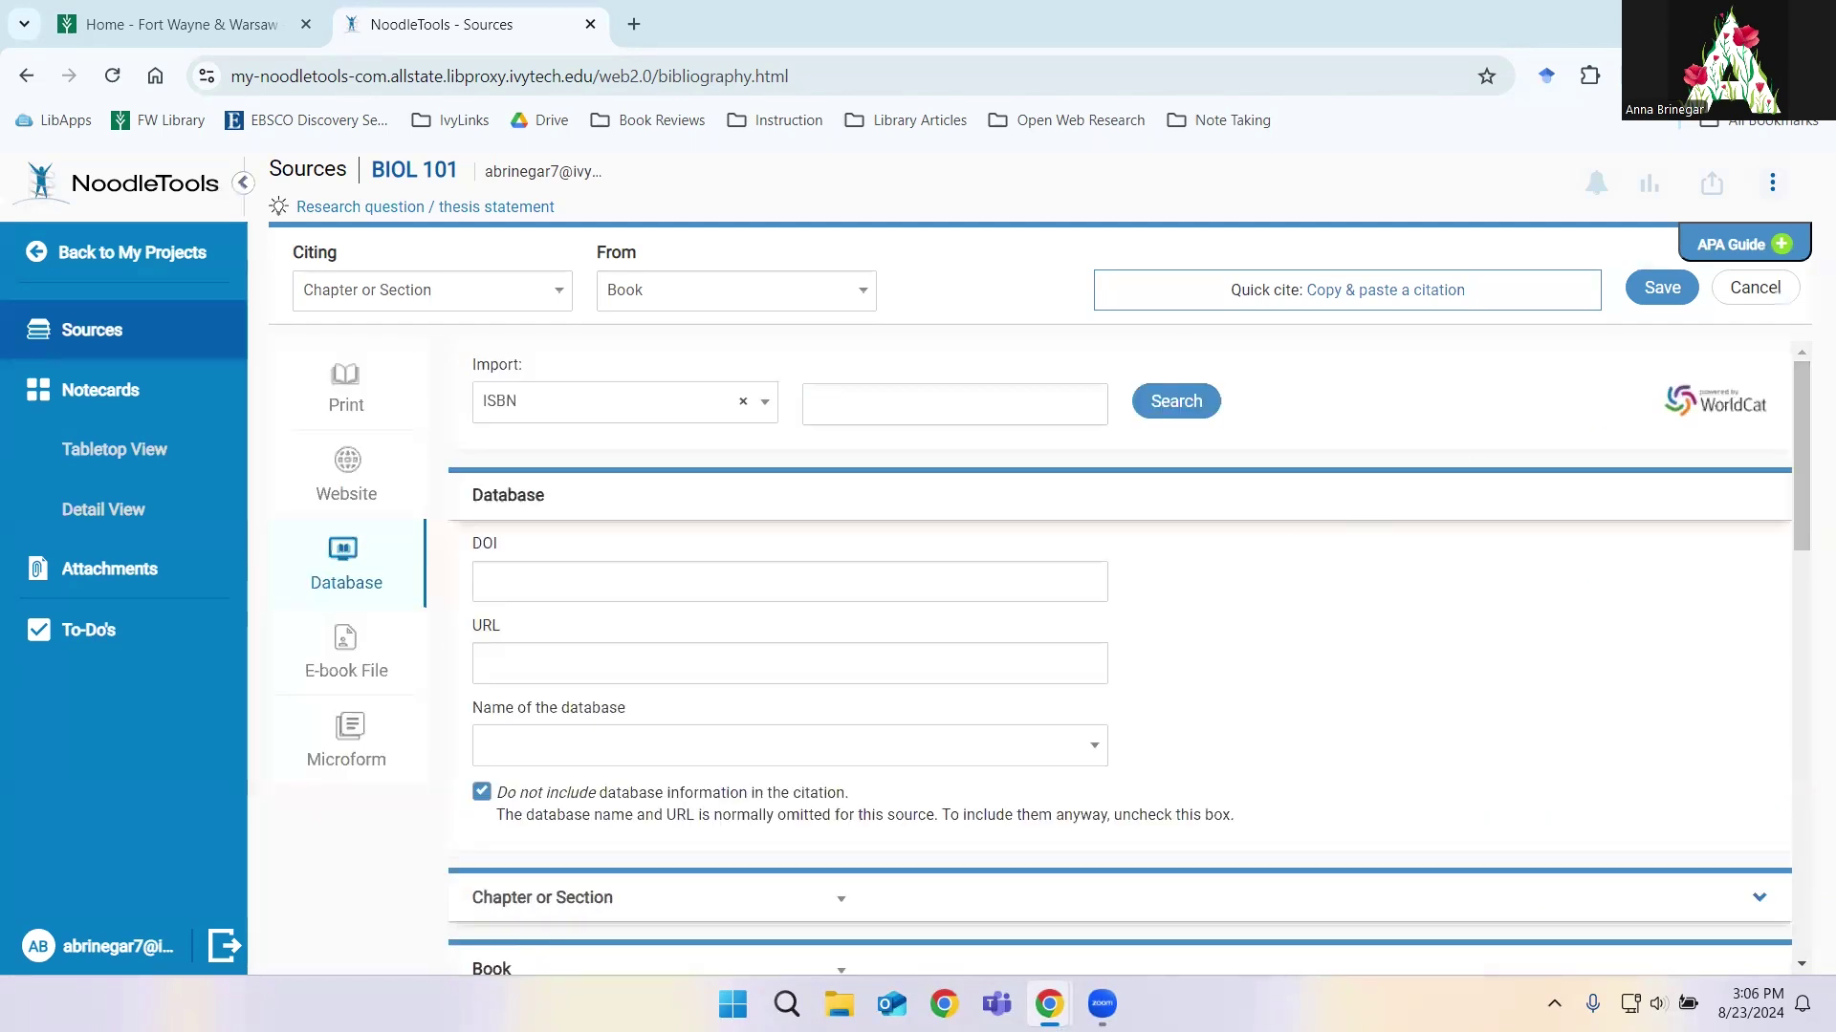
pyautogui.moveTo(476, 365); pyautogui.dragTo(656, 389)
pyautogui.click(1328, 428)
# Step: Switch to the Starfish book page in ProQuest Ebook Central and copy its print ISBN from the book details
pyautogui.hotkey('alt', 'Tab')
pyautogui.click(1479, 117)
pyautogui.scroll(-2, 1334, 620)
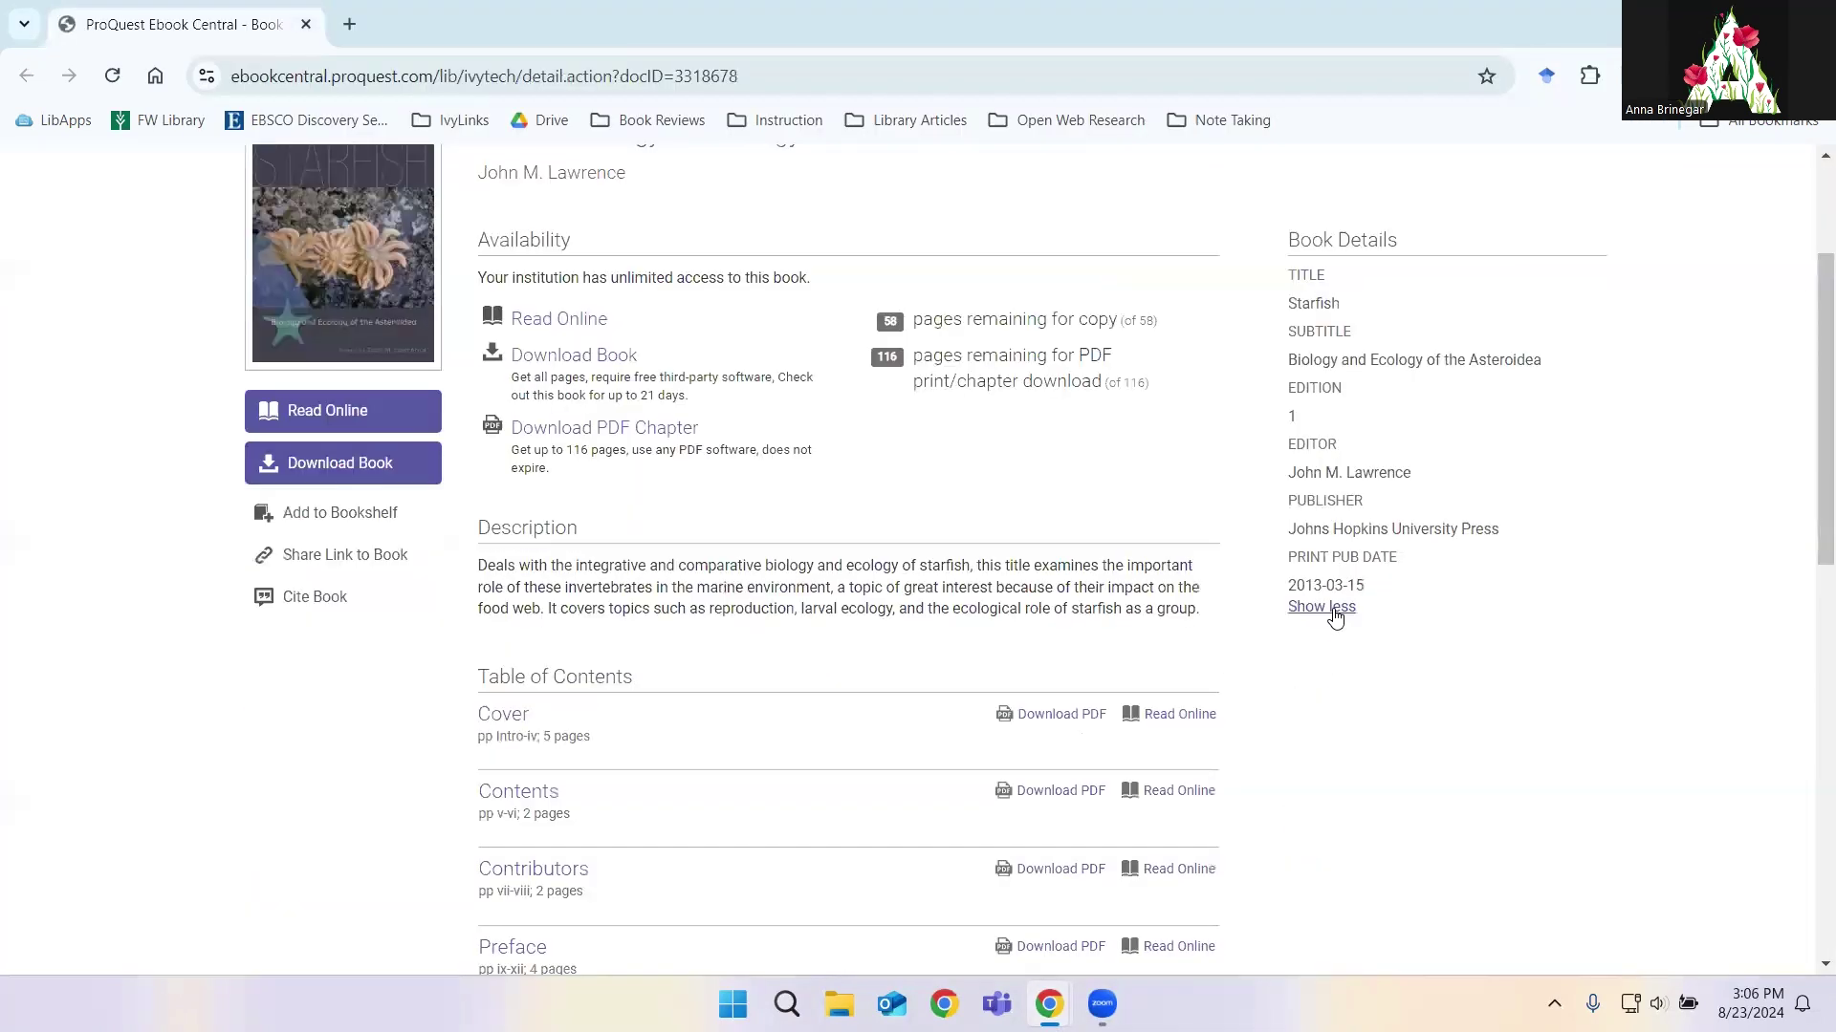
pyautogui.moveTo(1288, 237); pyautogui.dragTo(1348, 614)
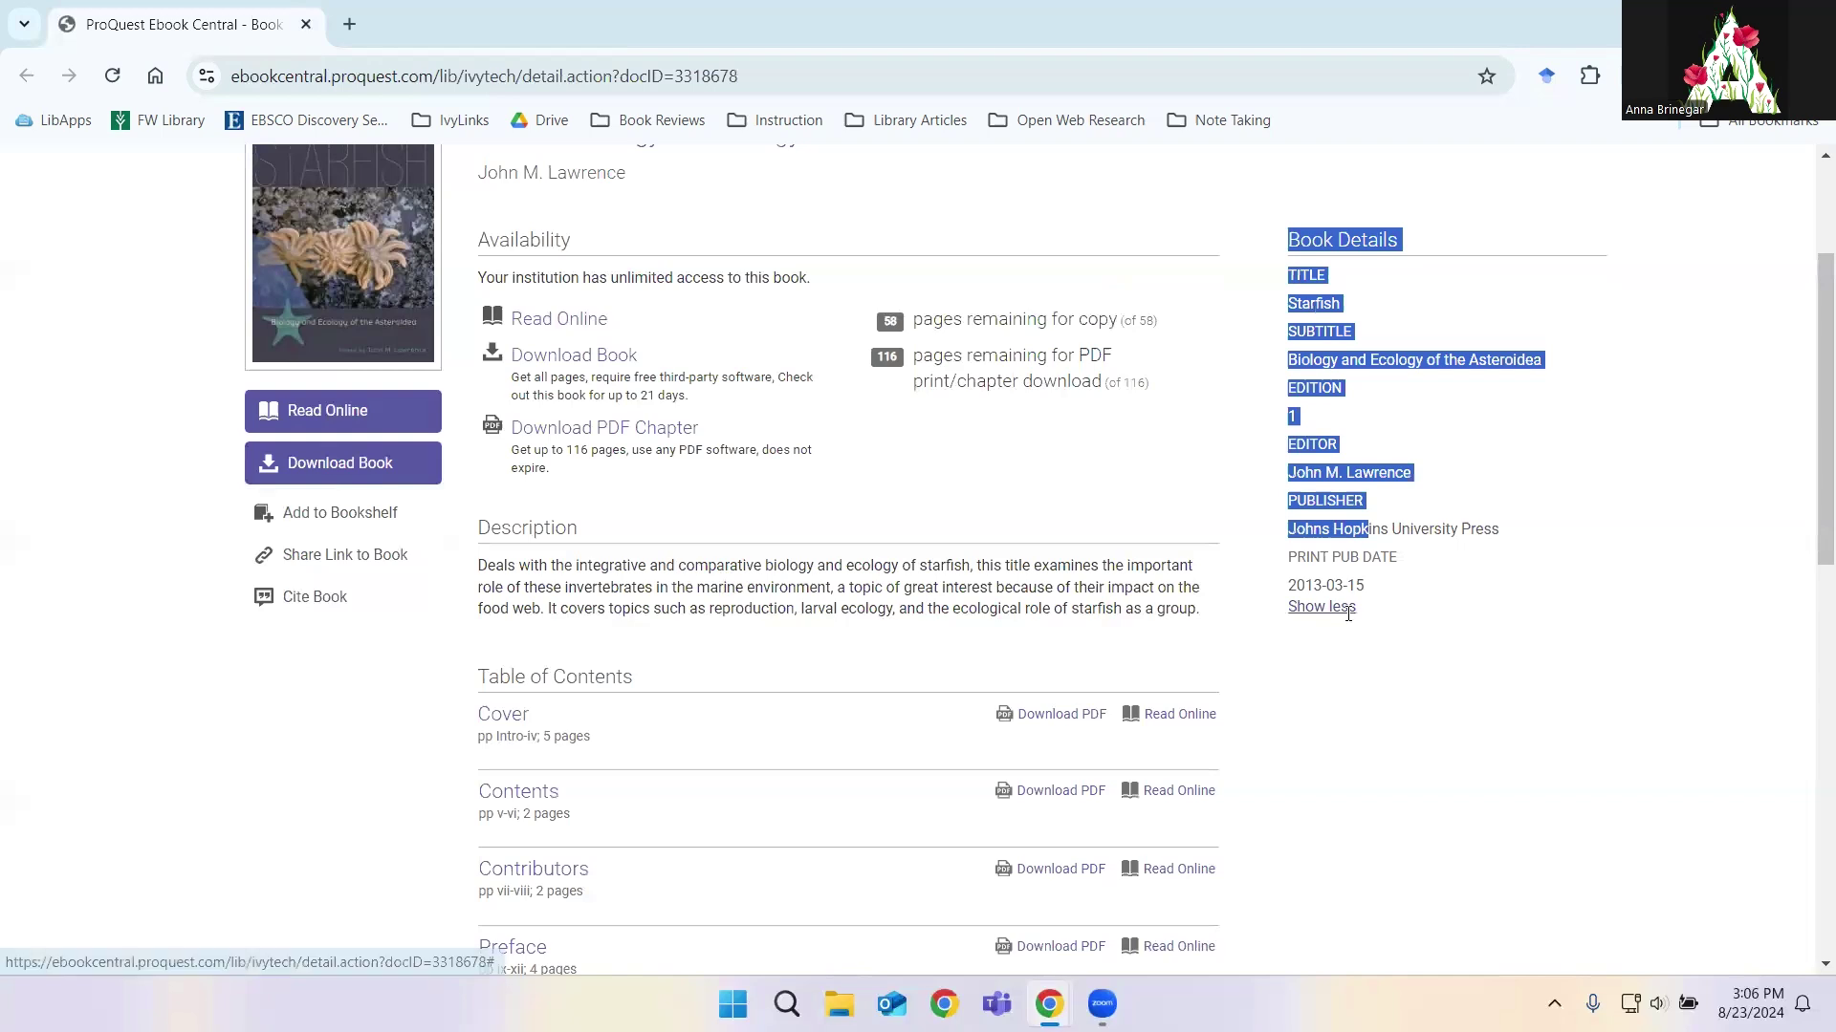
pyautogui.scroll(-4, 1329, 516)
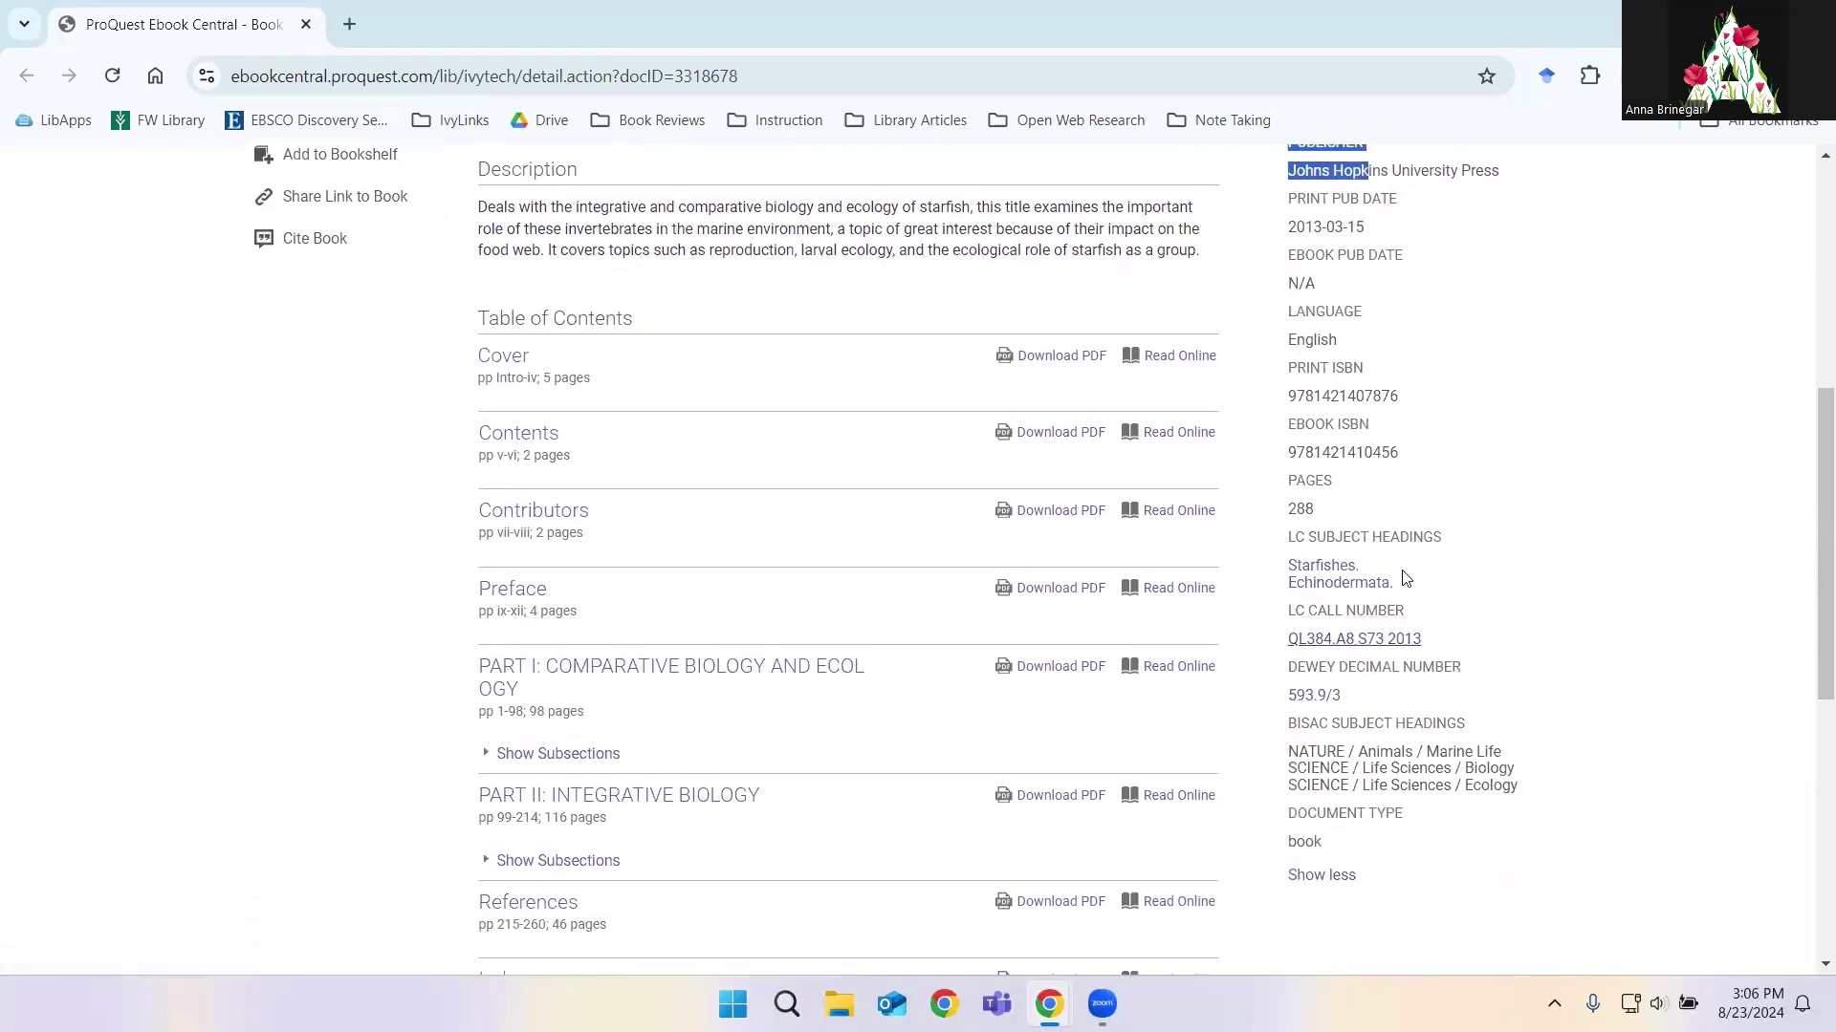
pyautogui.doubleClick(1343, 395)
pyautogui.rightClick(1339, 405)
pyautogui.click(1369, 430)
pyautogui.press('super+Down')
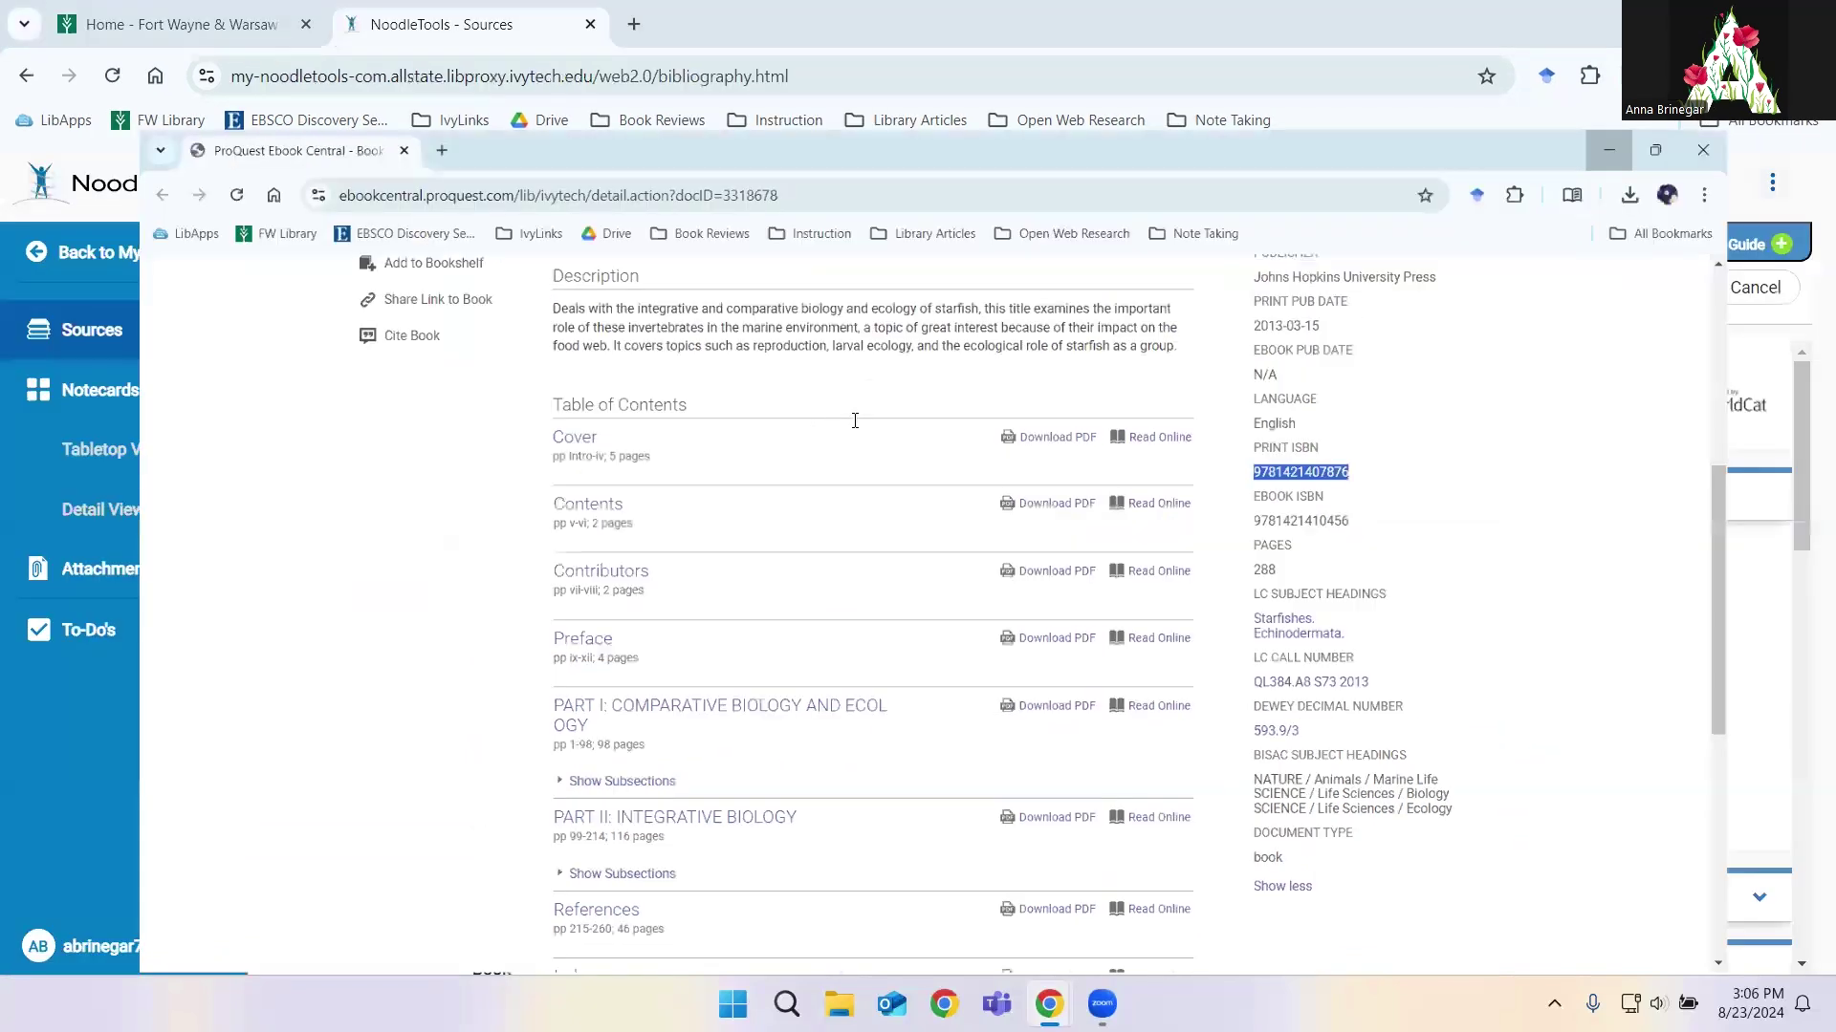
pyautogui.press('super+Down')
pyautogui.click(849, 405)
pyautogui.hotkey('ctrl', 'v')
pyautogui.click(1140, 405)
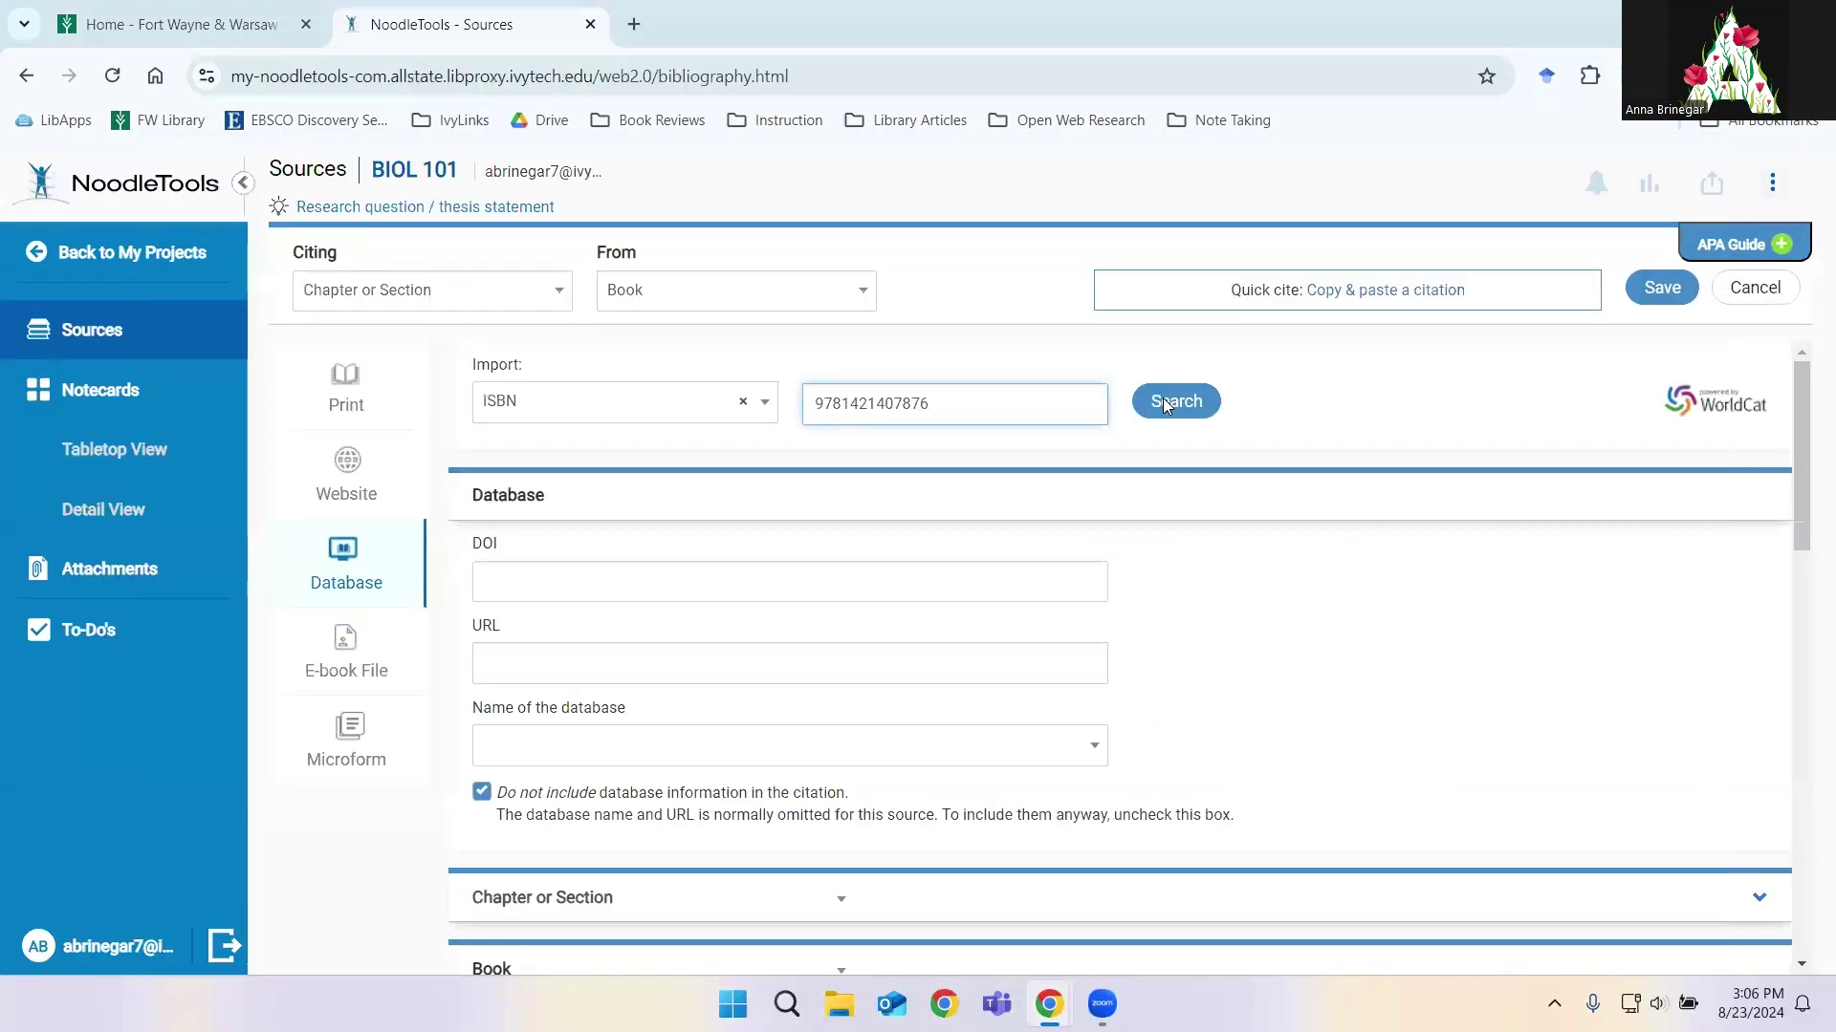
pyautogui.scroll(-2, 1060, 623)
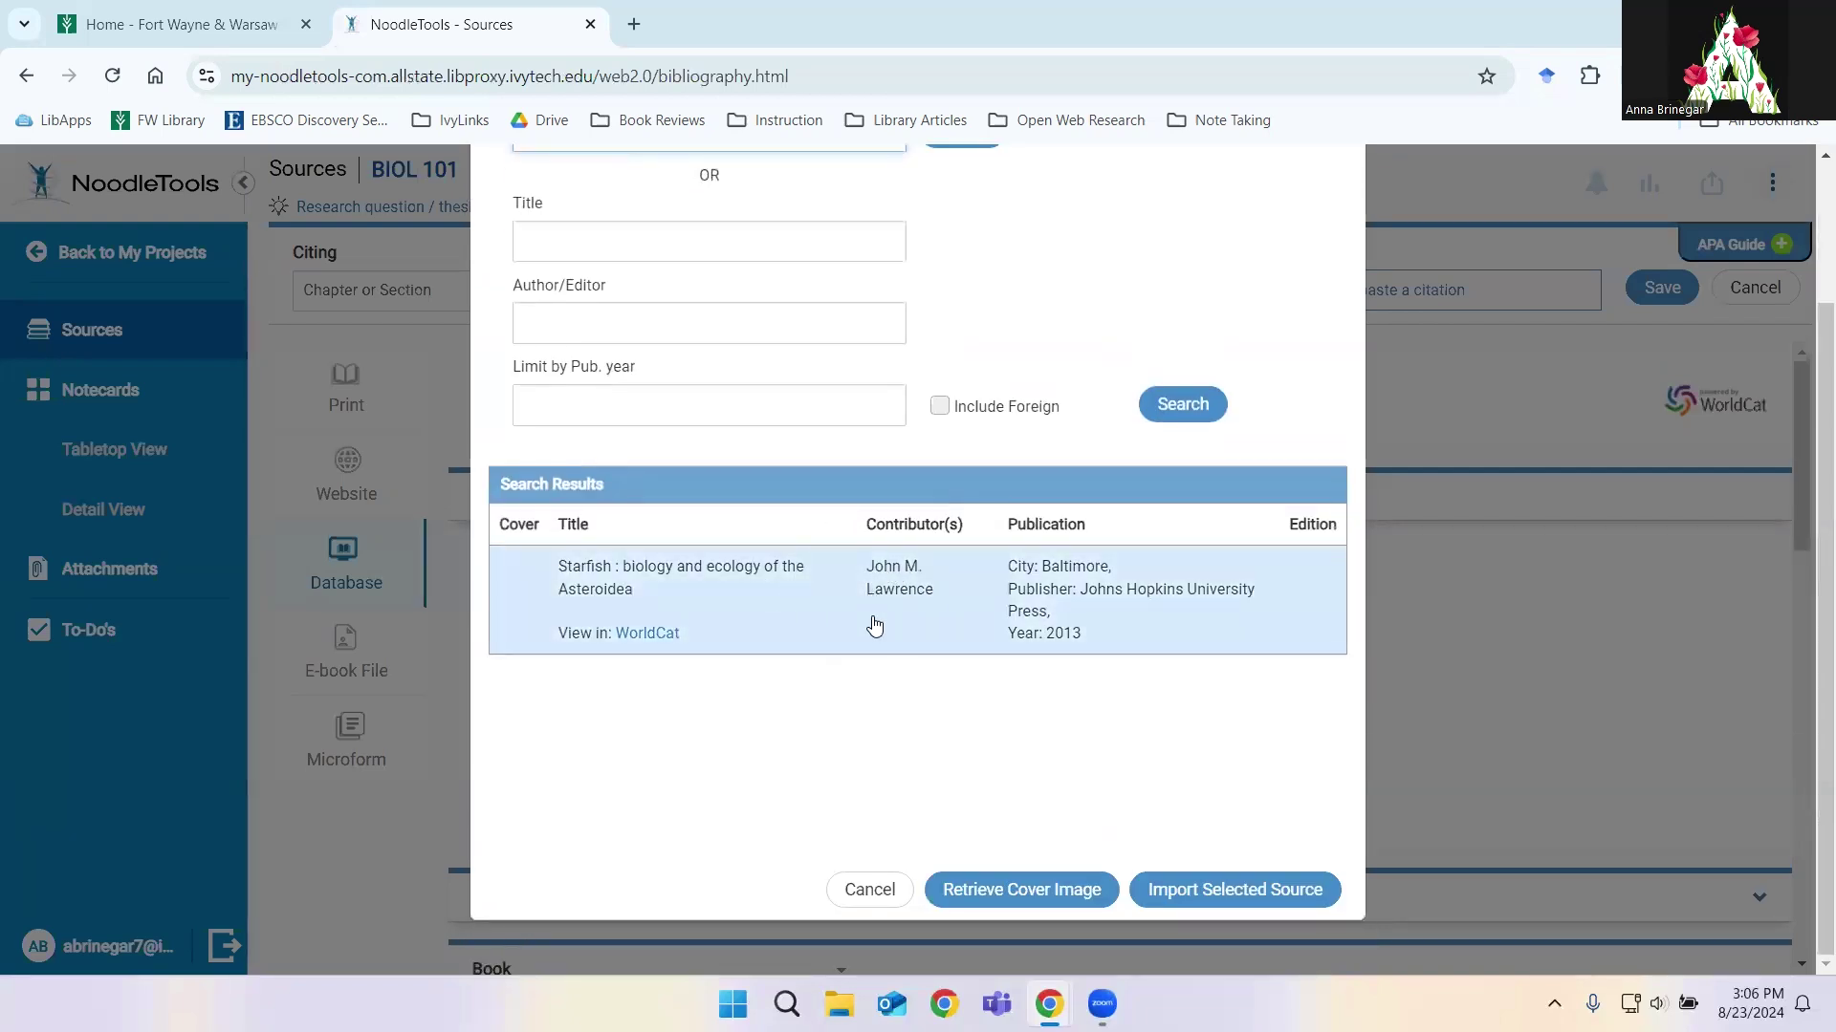
# Step: Compare the found Starfish record with the book's Ebook Central page and import it as the source
pyautogui.moveTo(1049, 1003)
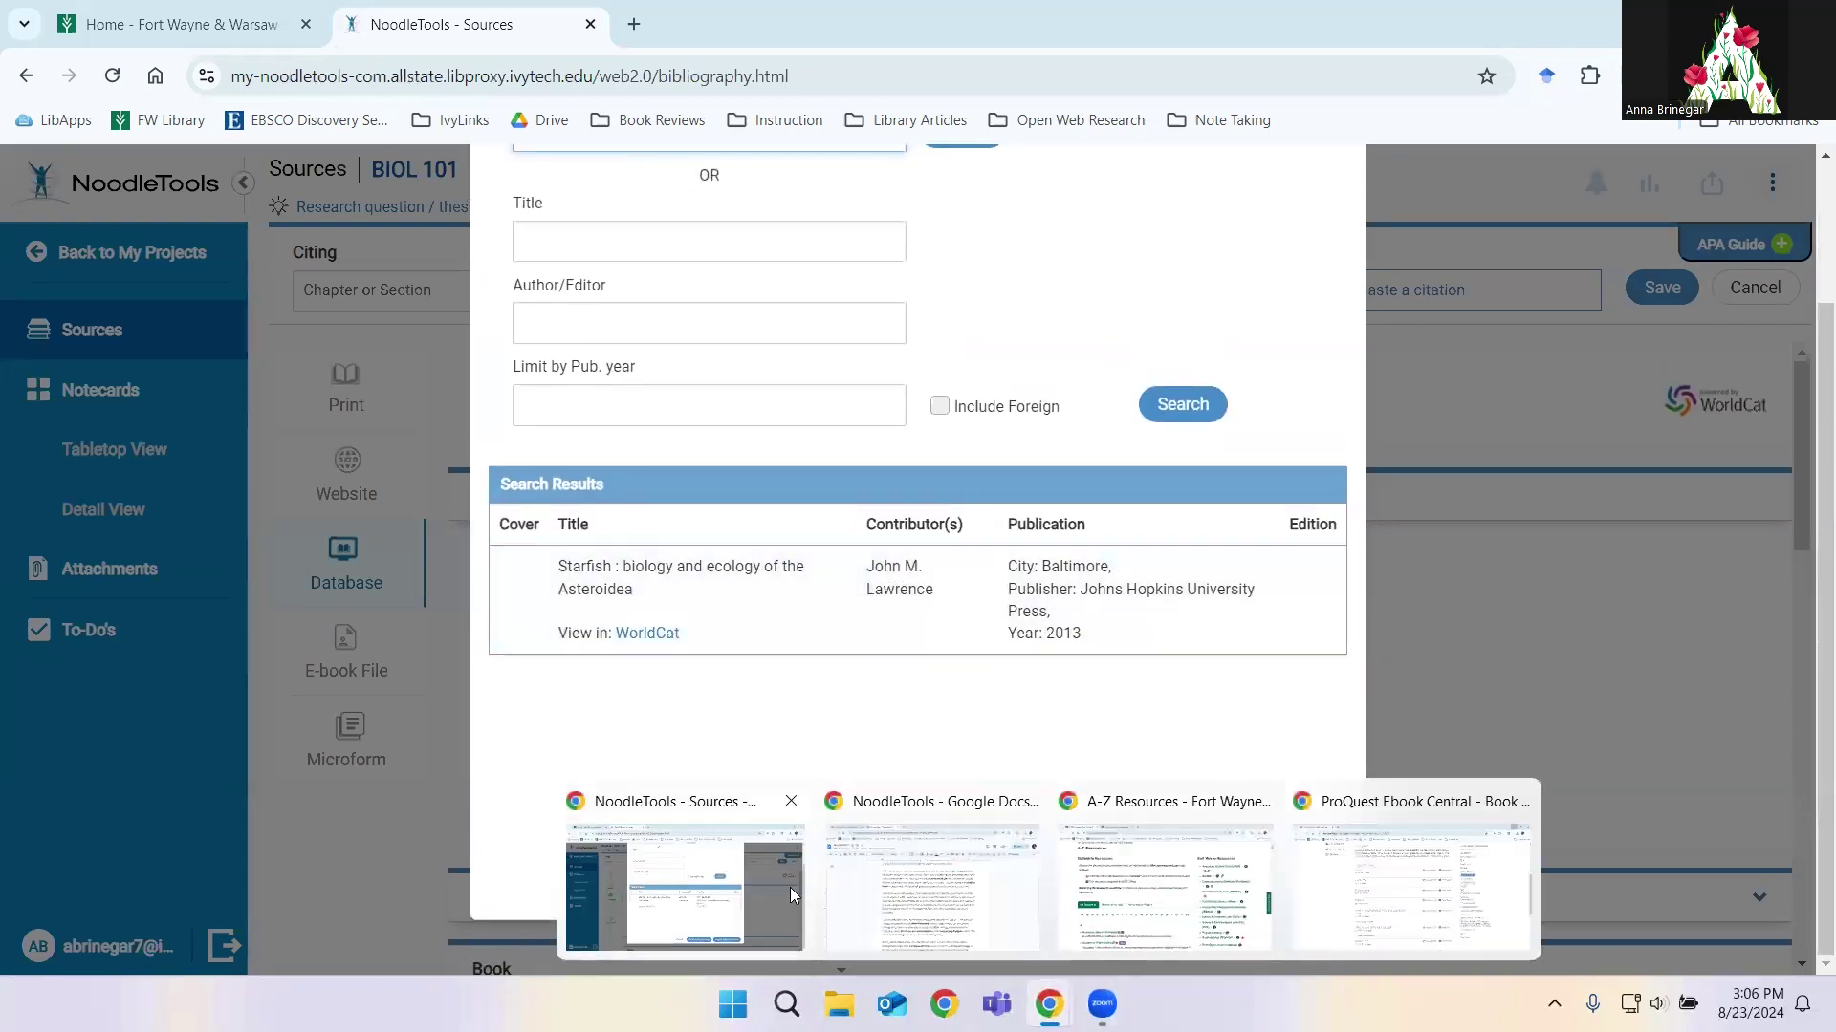
pyautogui.click(1364, 884)
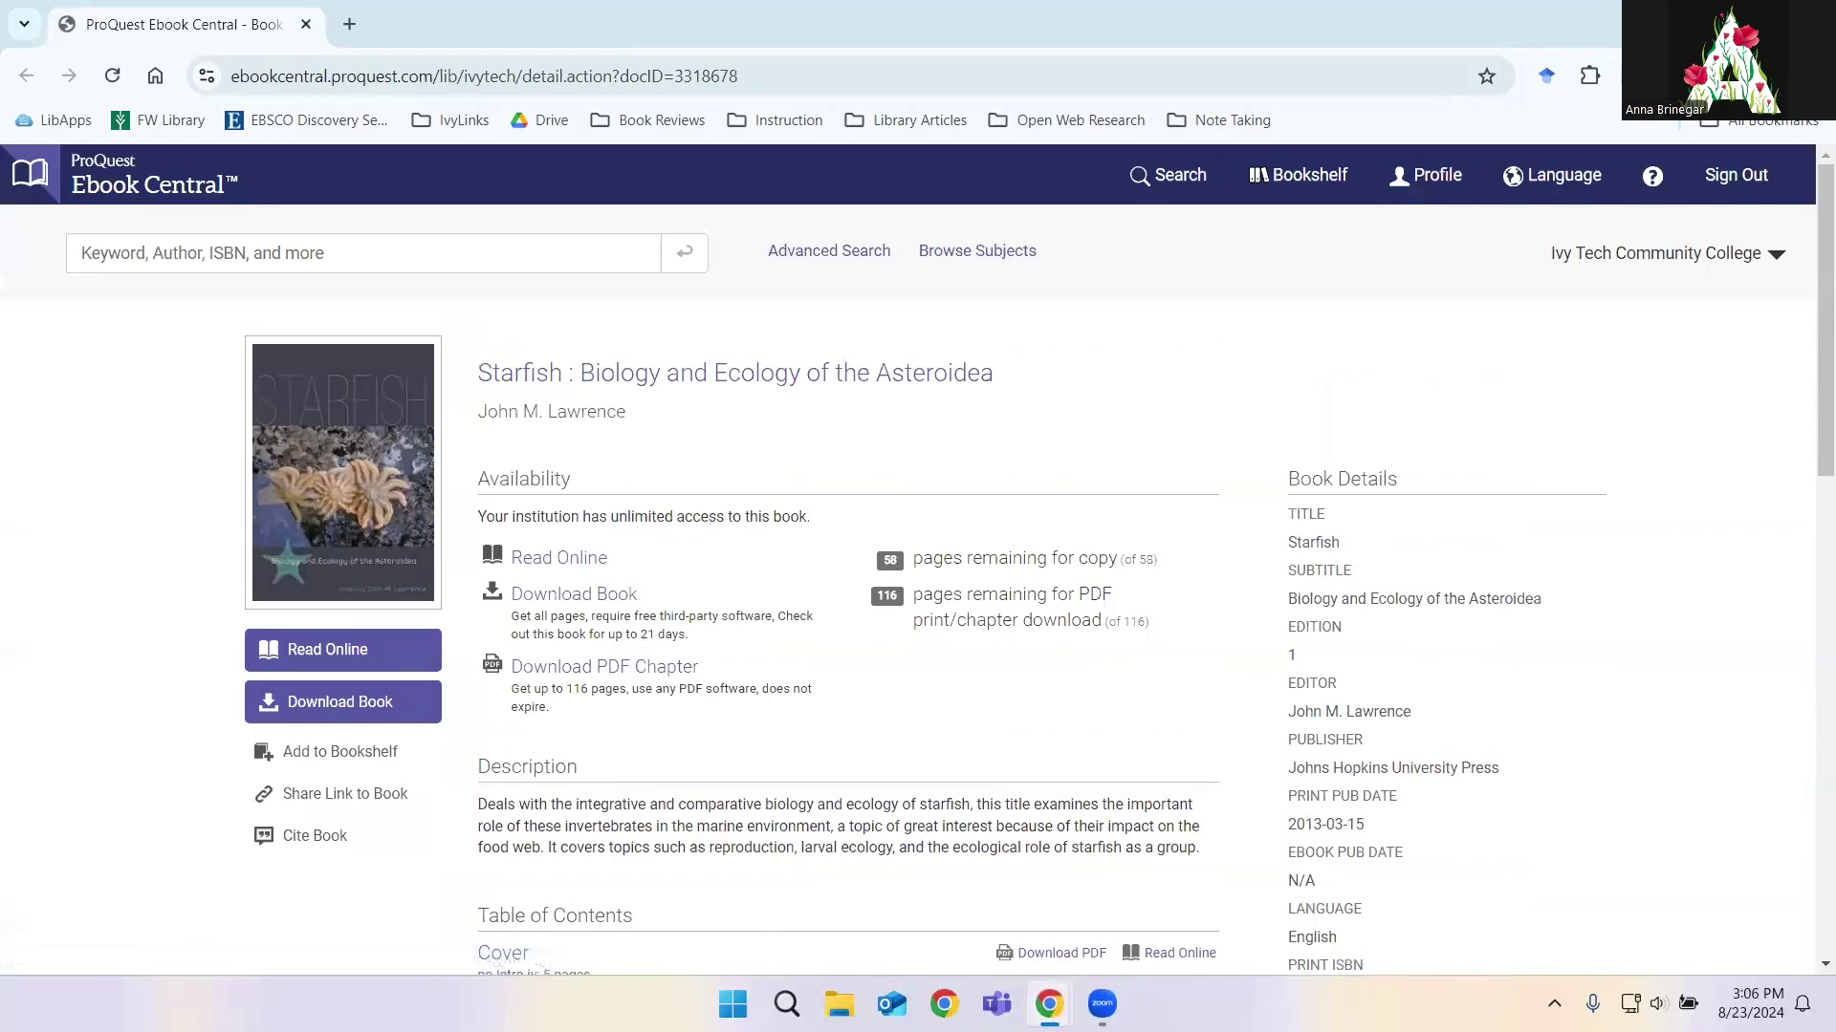
pyautogui.click(1698, 21)
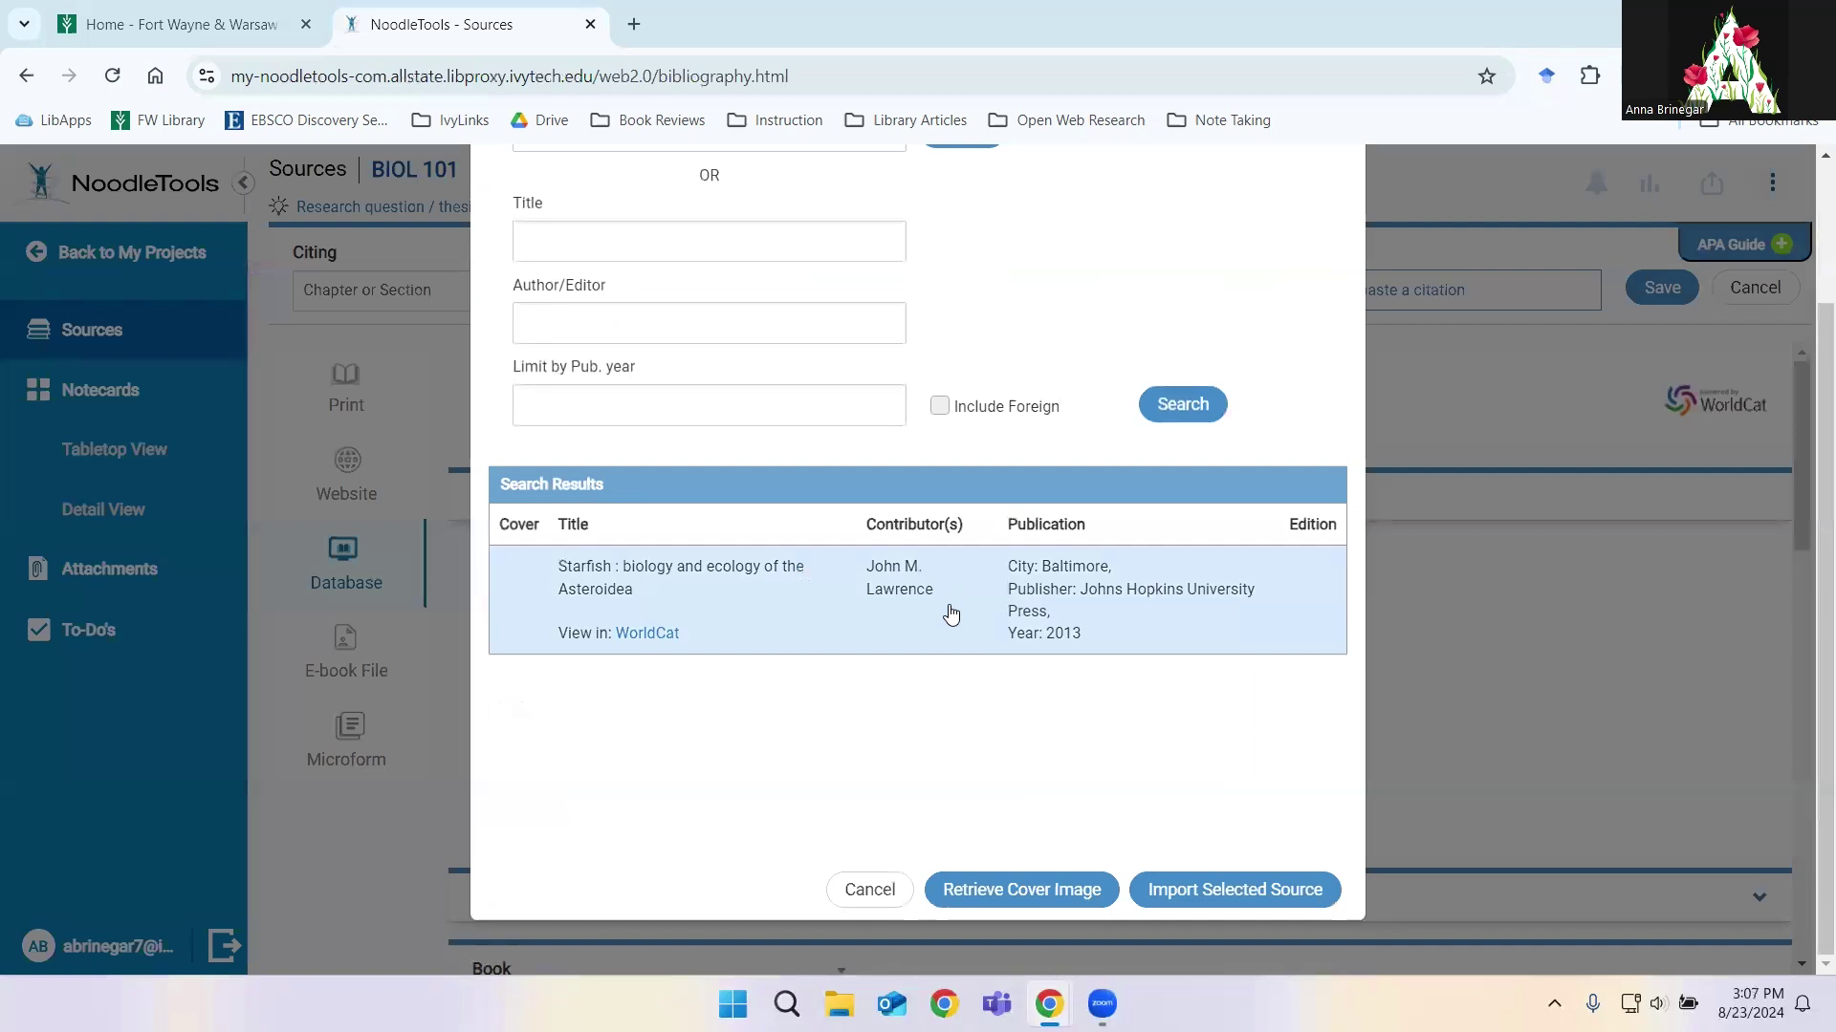
pyautogui.click(1243, 891)
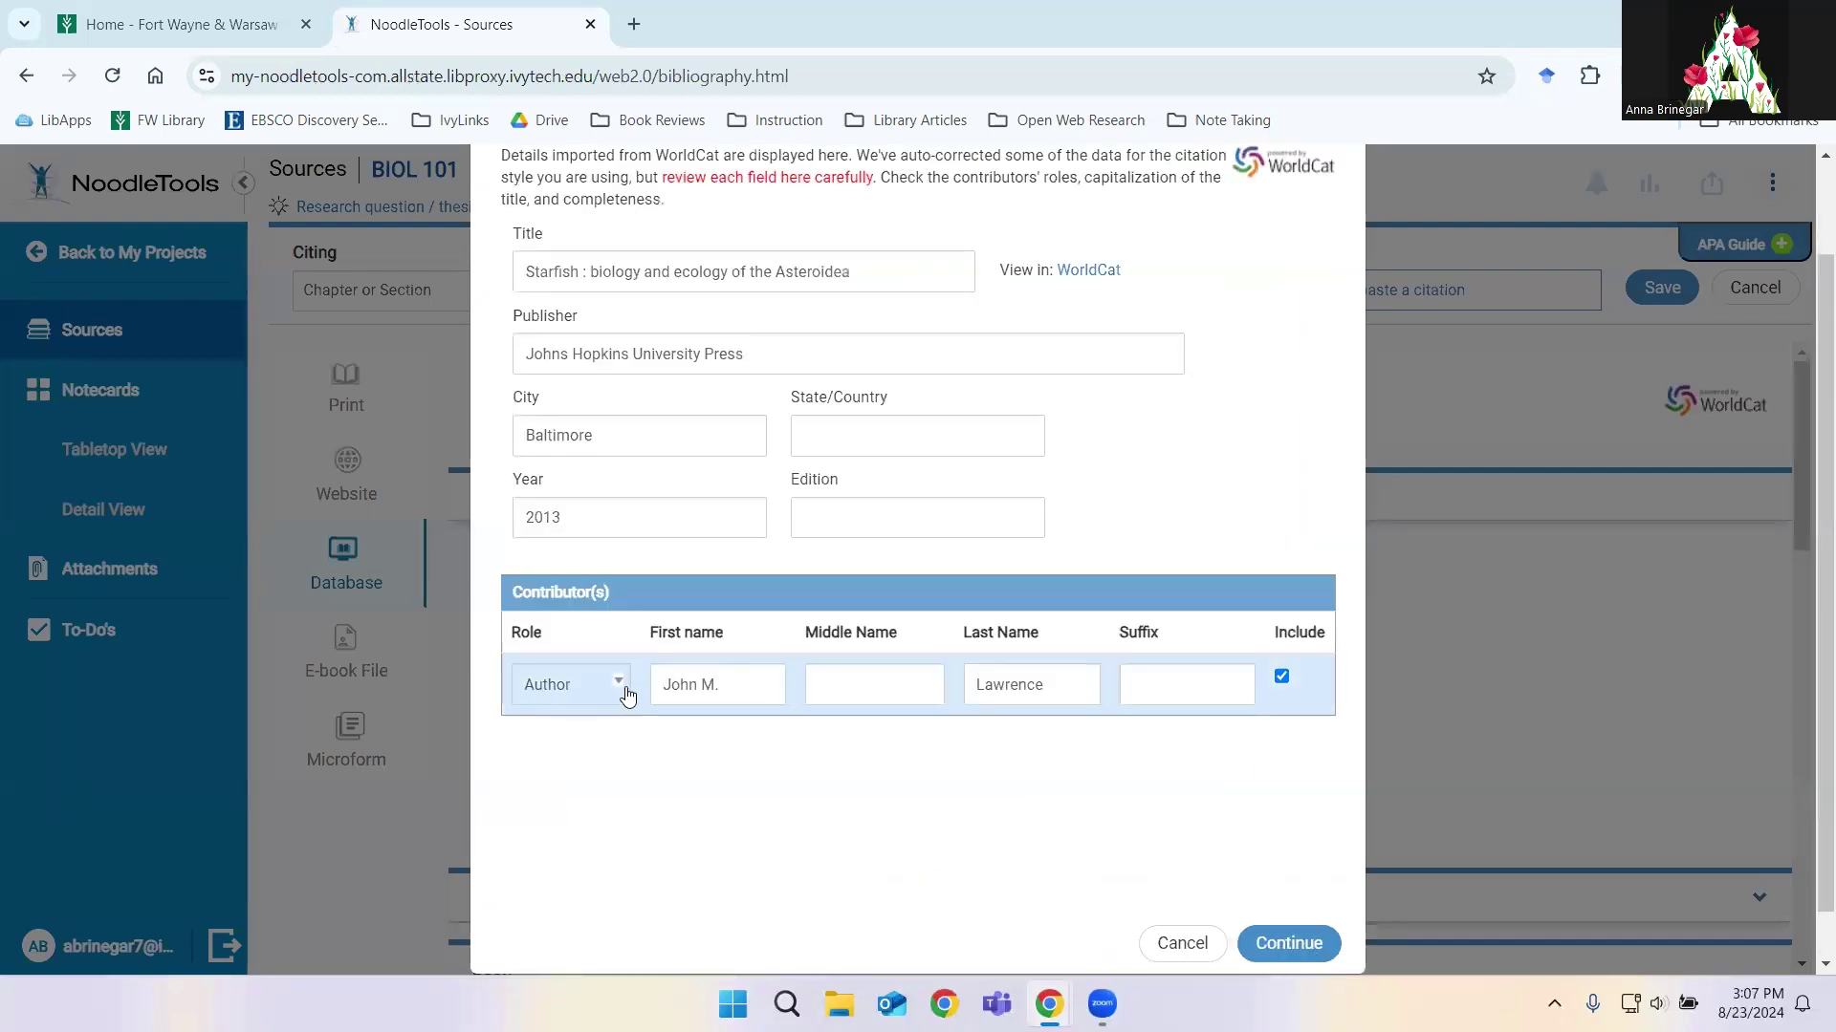
# Step: Move the author's middle initial from the first name to the middle name field and accept the imported details
pyautogui.click(726, 687)
pyautogui.press('Tab')
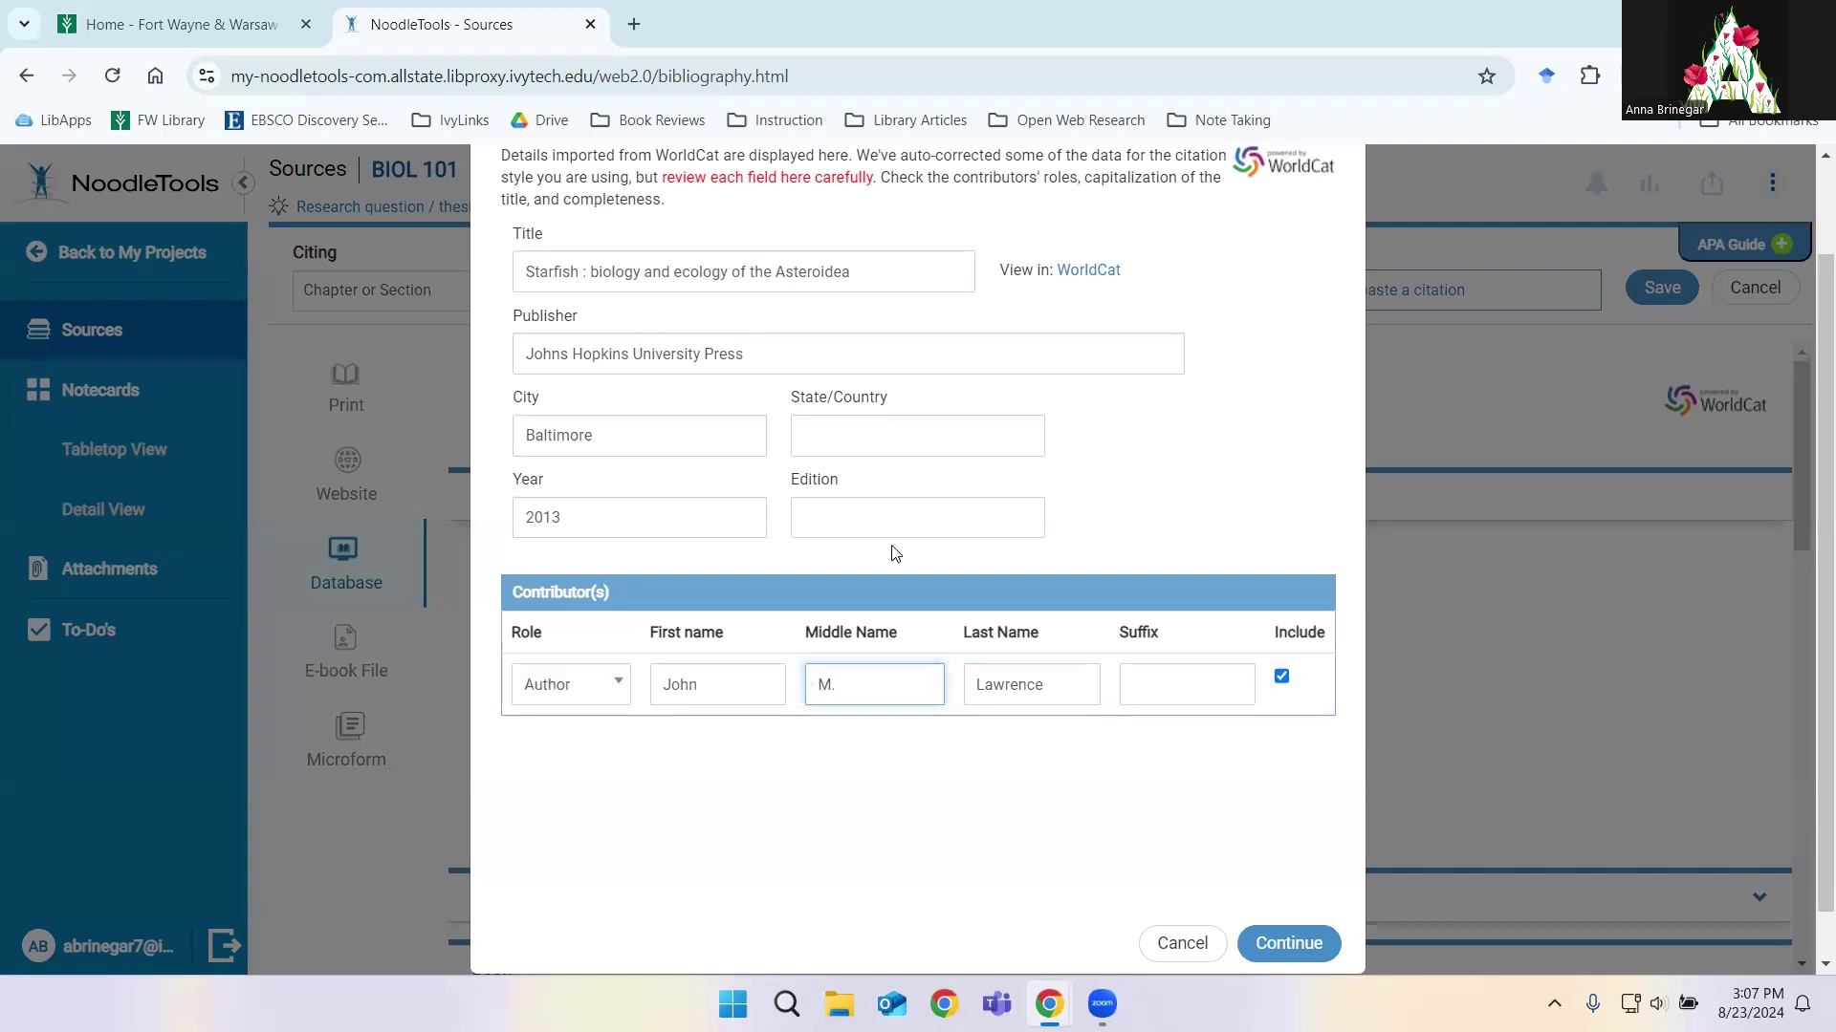
pyautogui.click(1289, 944)
# Step: Review the imported book details and the title's capitalization suggestion, and save the citation without an annotation
pyautogui.scroll(-3, 1361, 743)
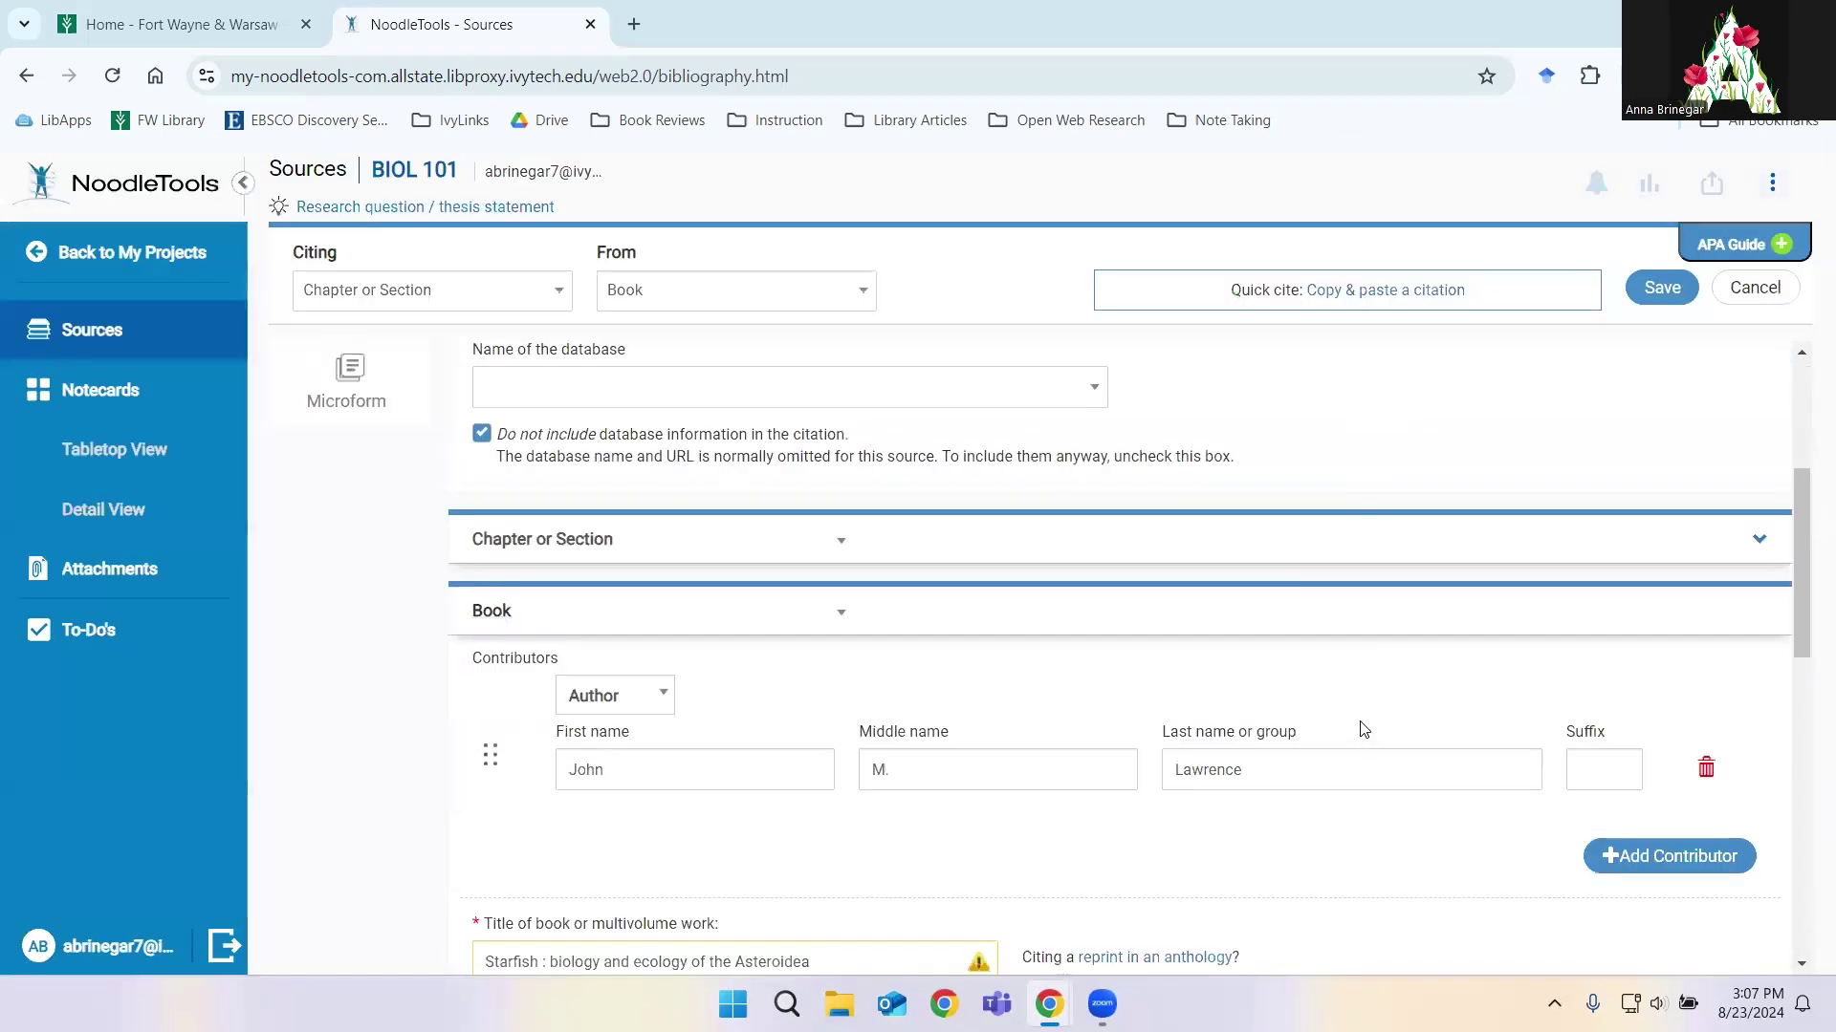
pyautogui.moveTo(1791, 514); pyautogui.dragTo(1789, 602)
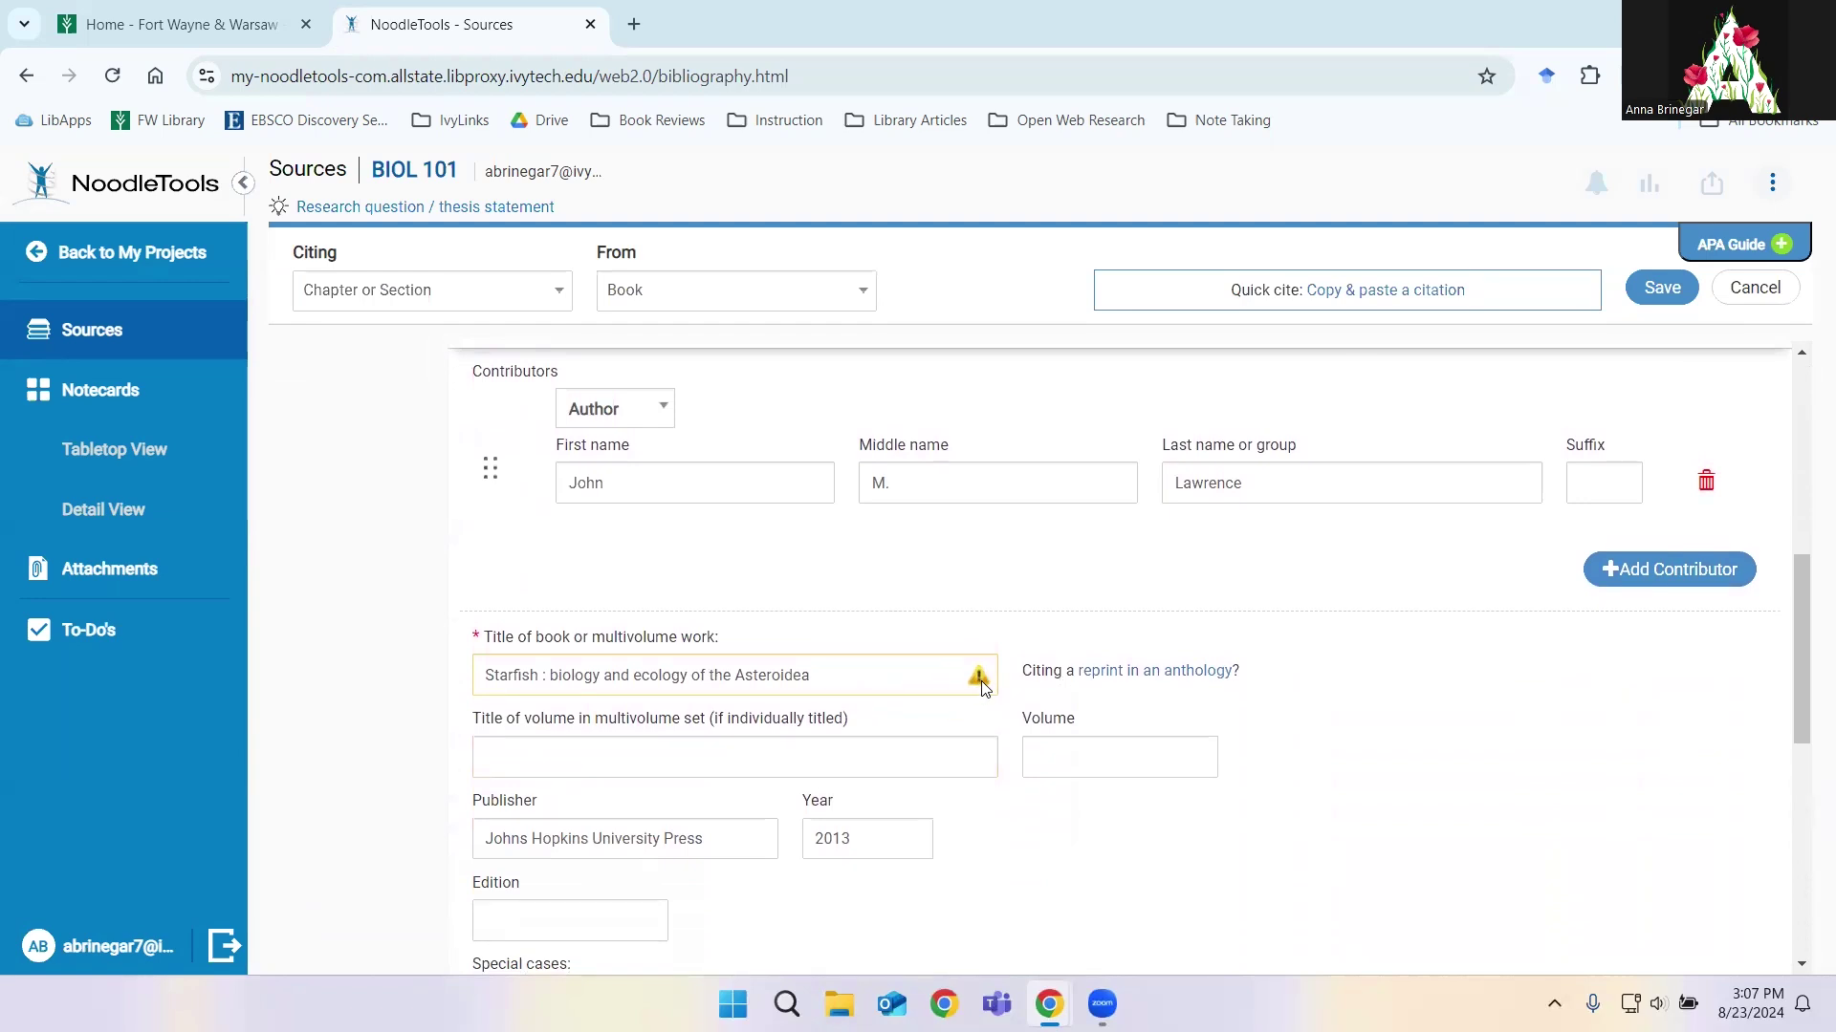
pyautogui.click(862, 681)
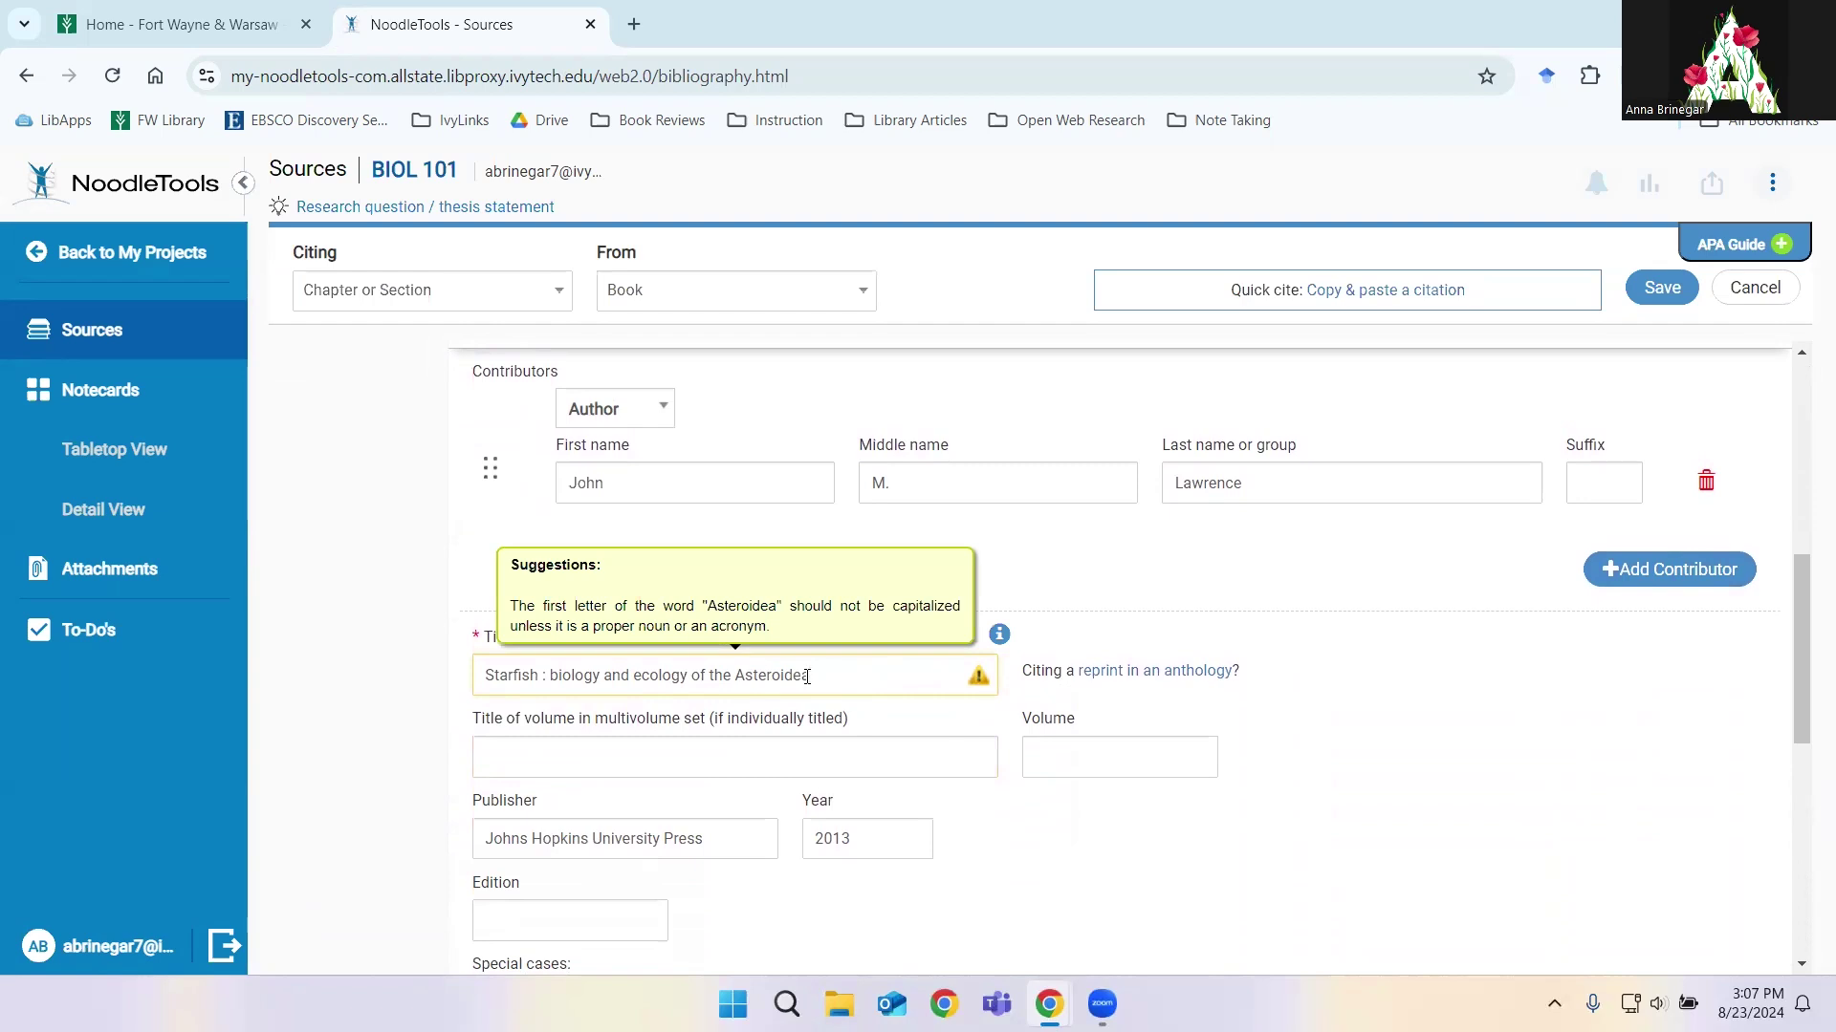
pyautogui.scroll(-10, 1479, 414)
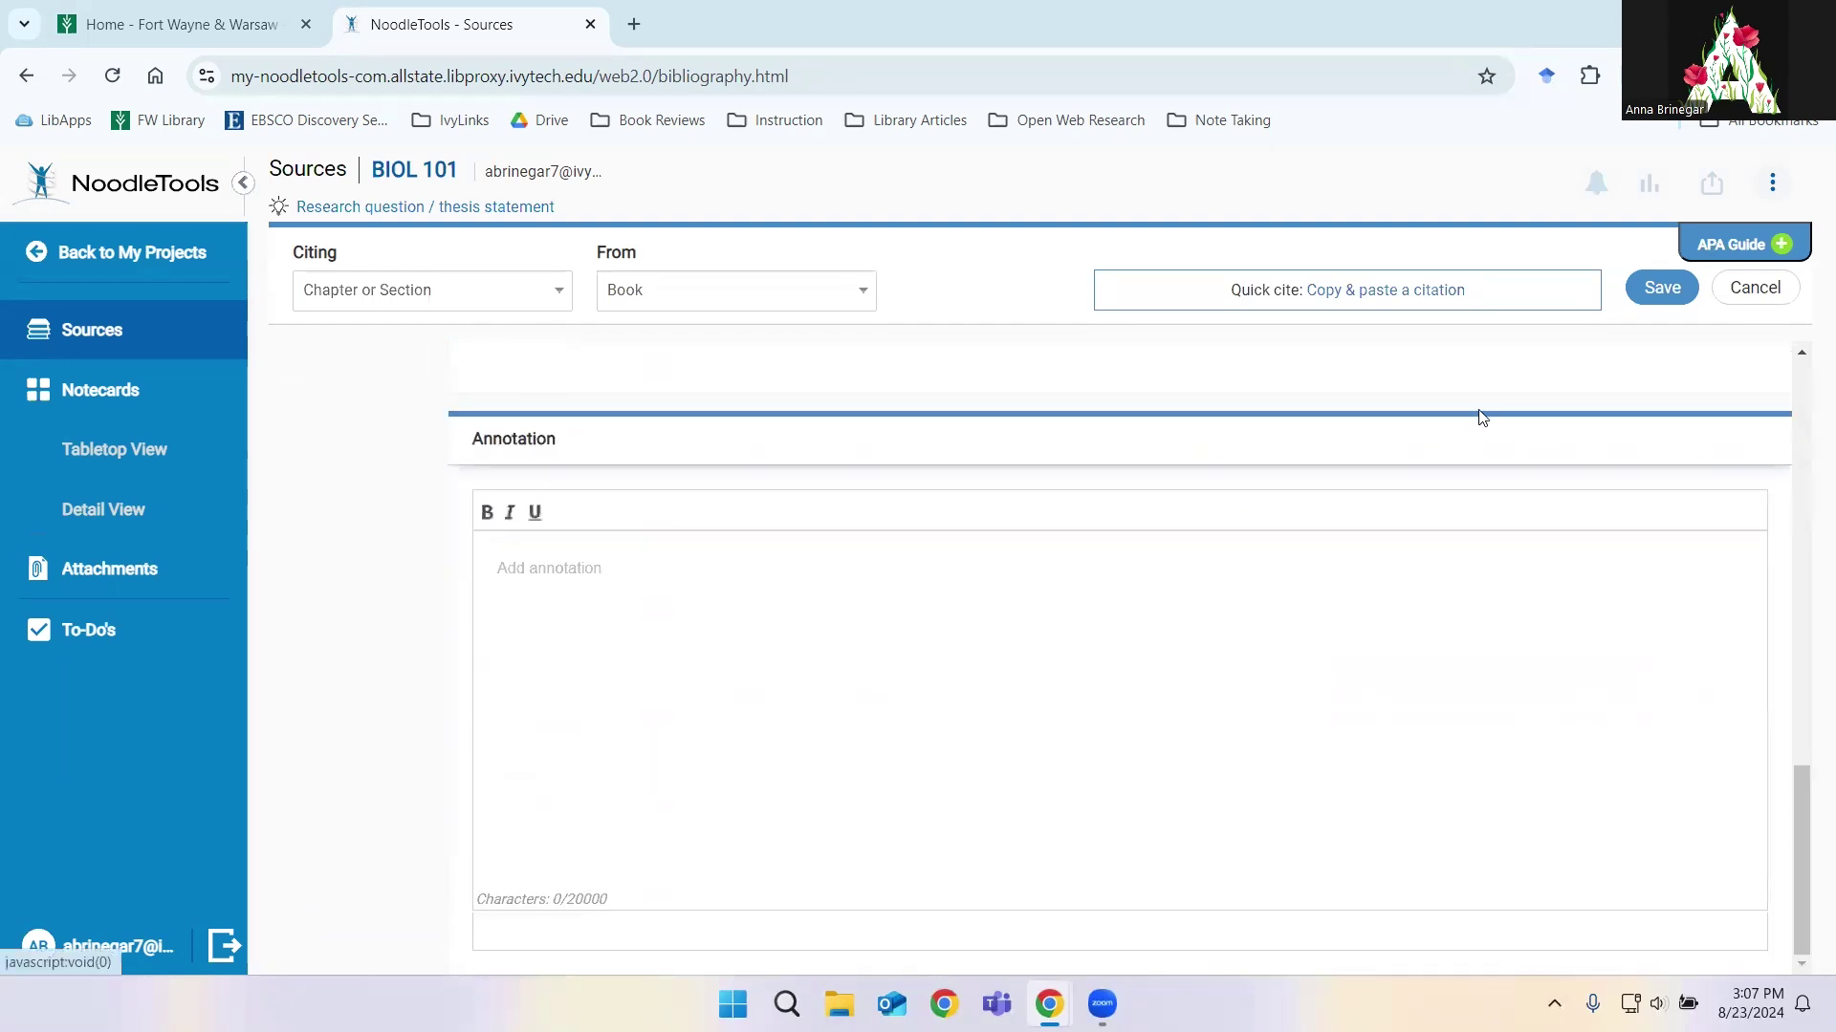
pyautogui.click(1680, 295)
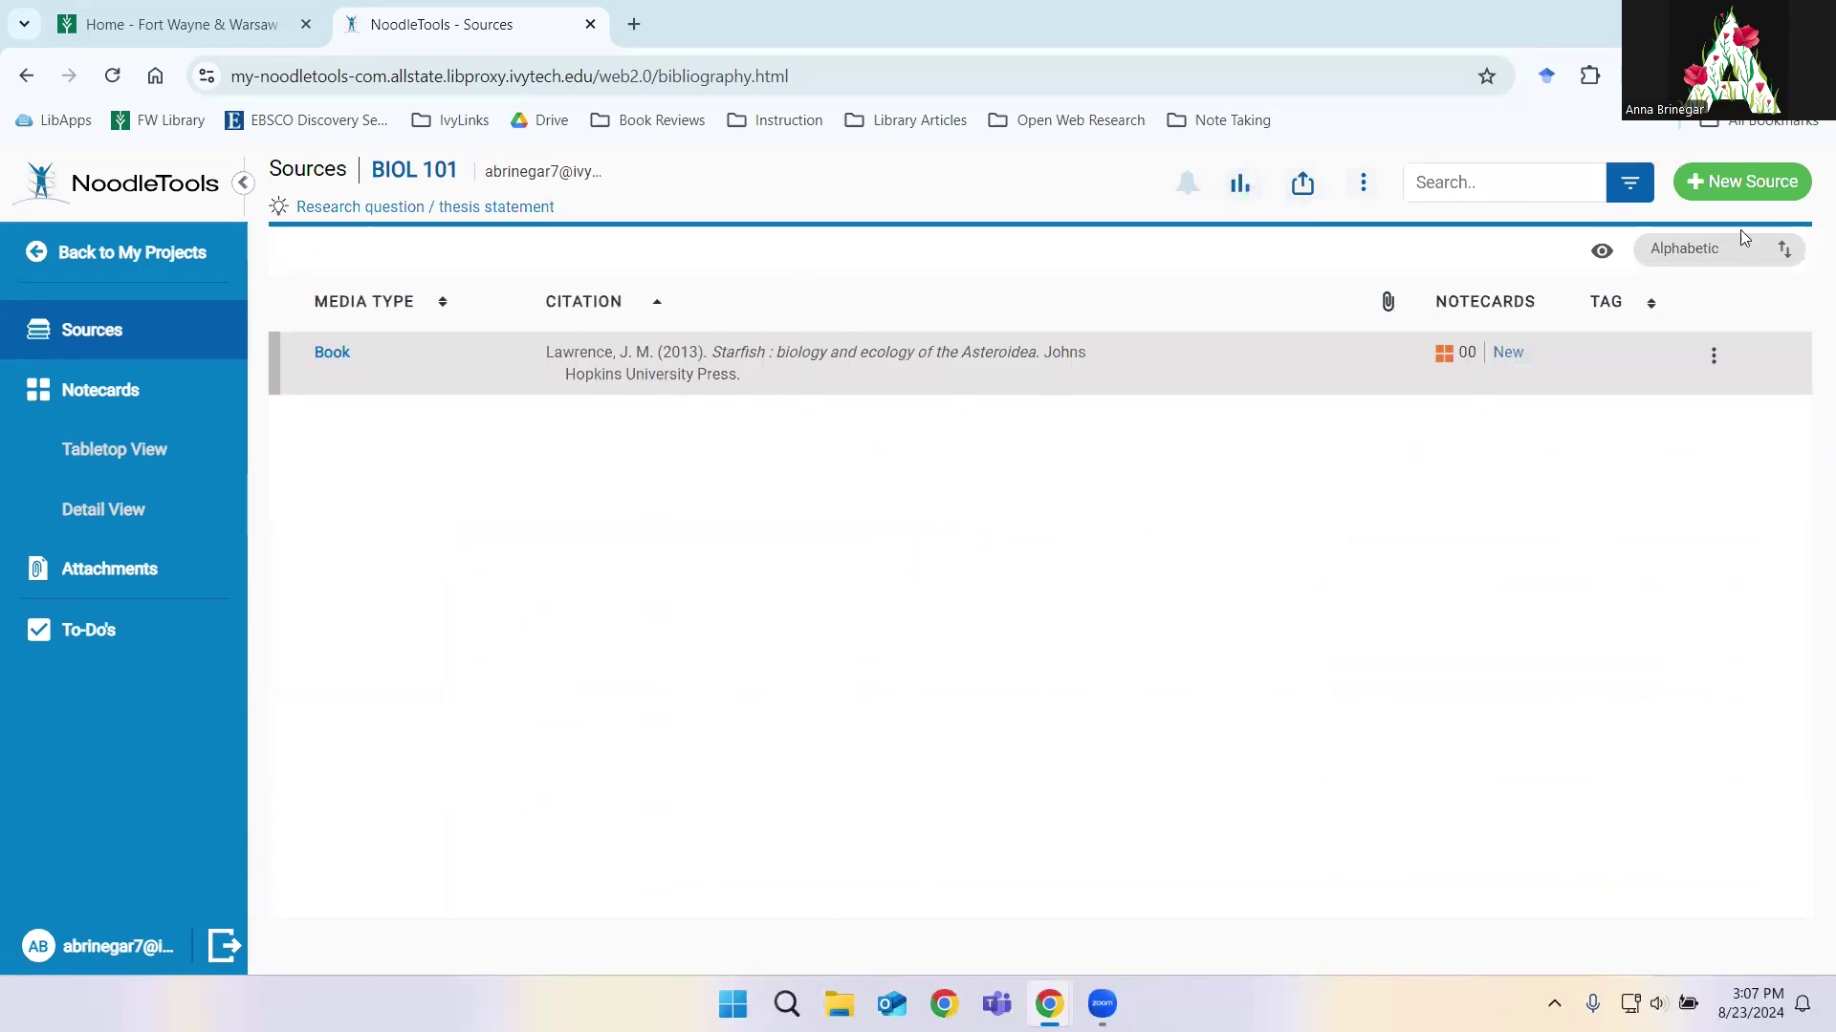
# Step: Start another new source citation in BIOL 101 for a journal article found in a database
pyautogui.click(1732, 185)
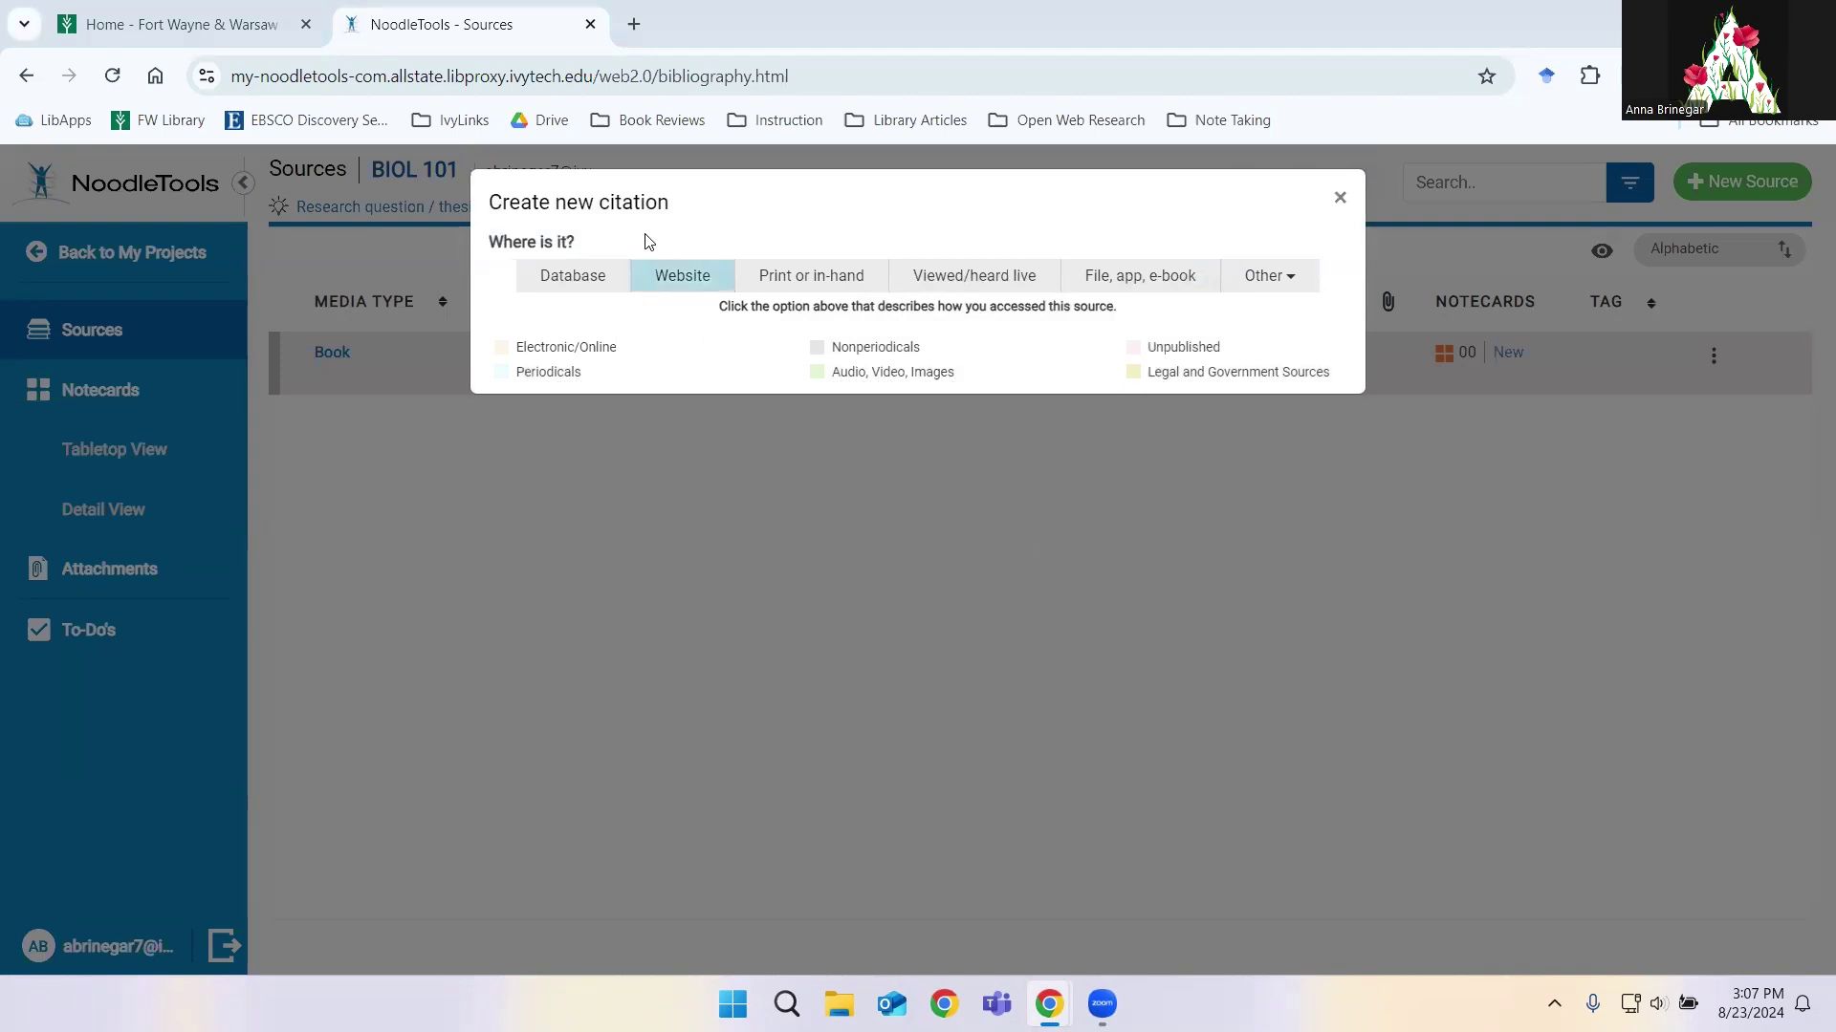
pyautogui.click(585, 286)
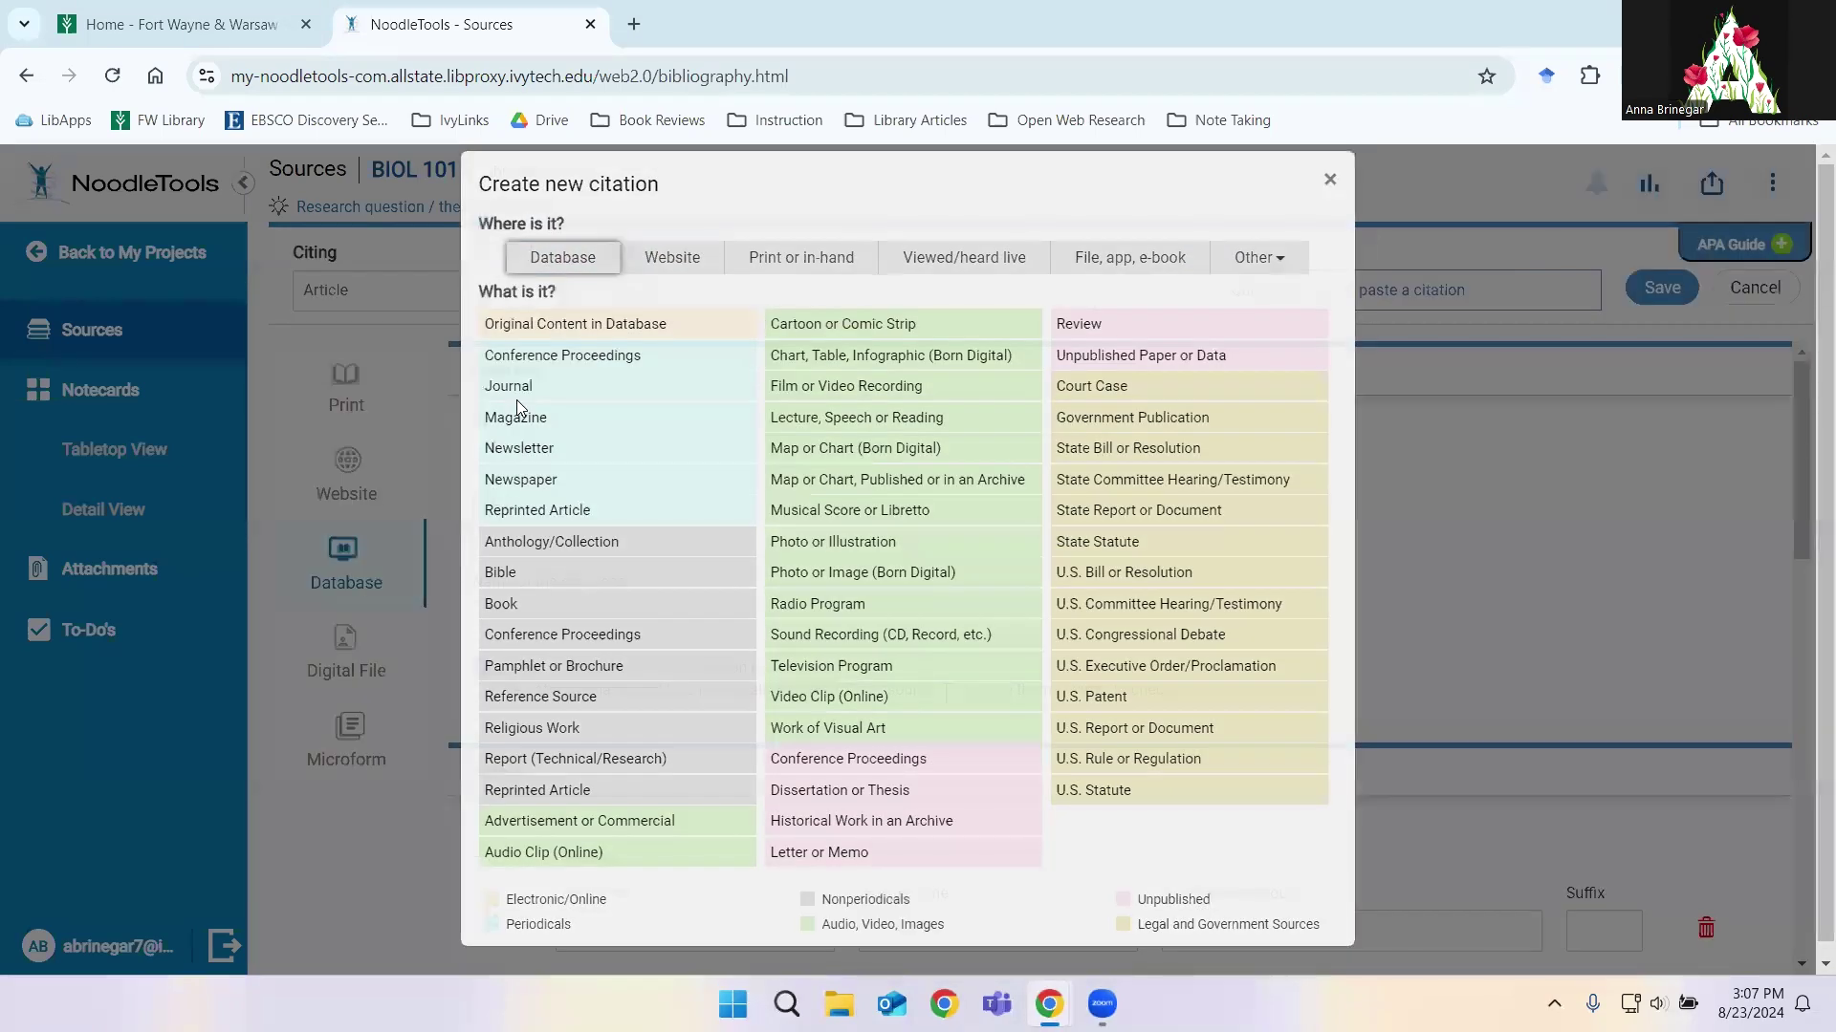
pyautogui.click(517, 398)
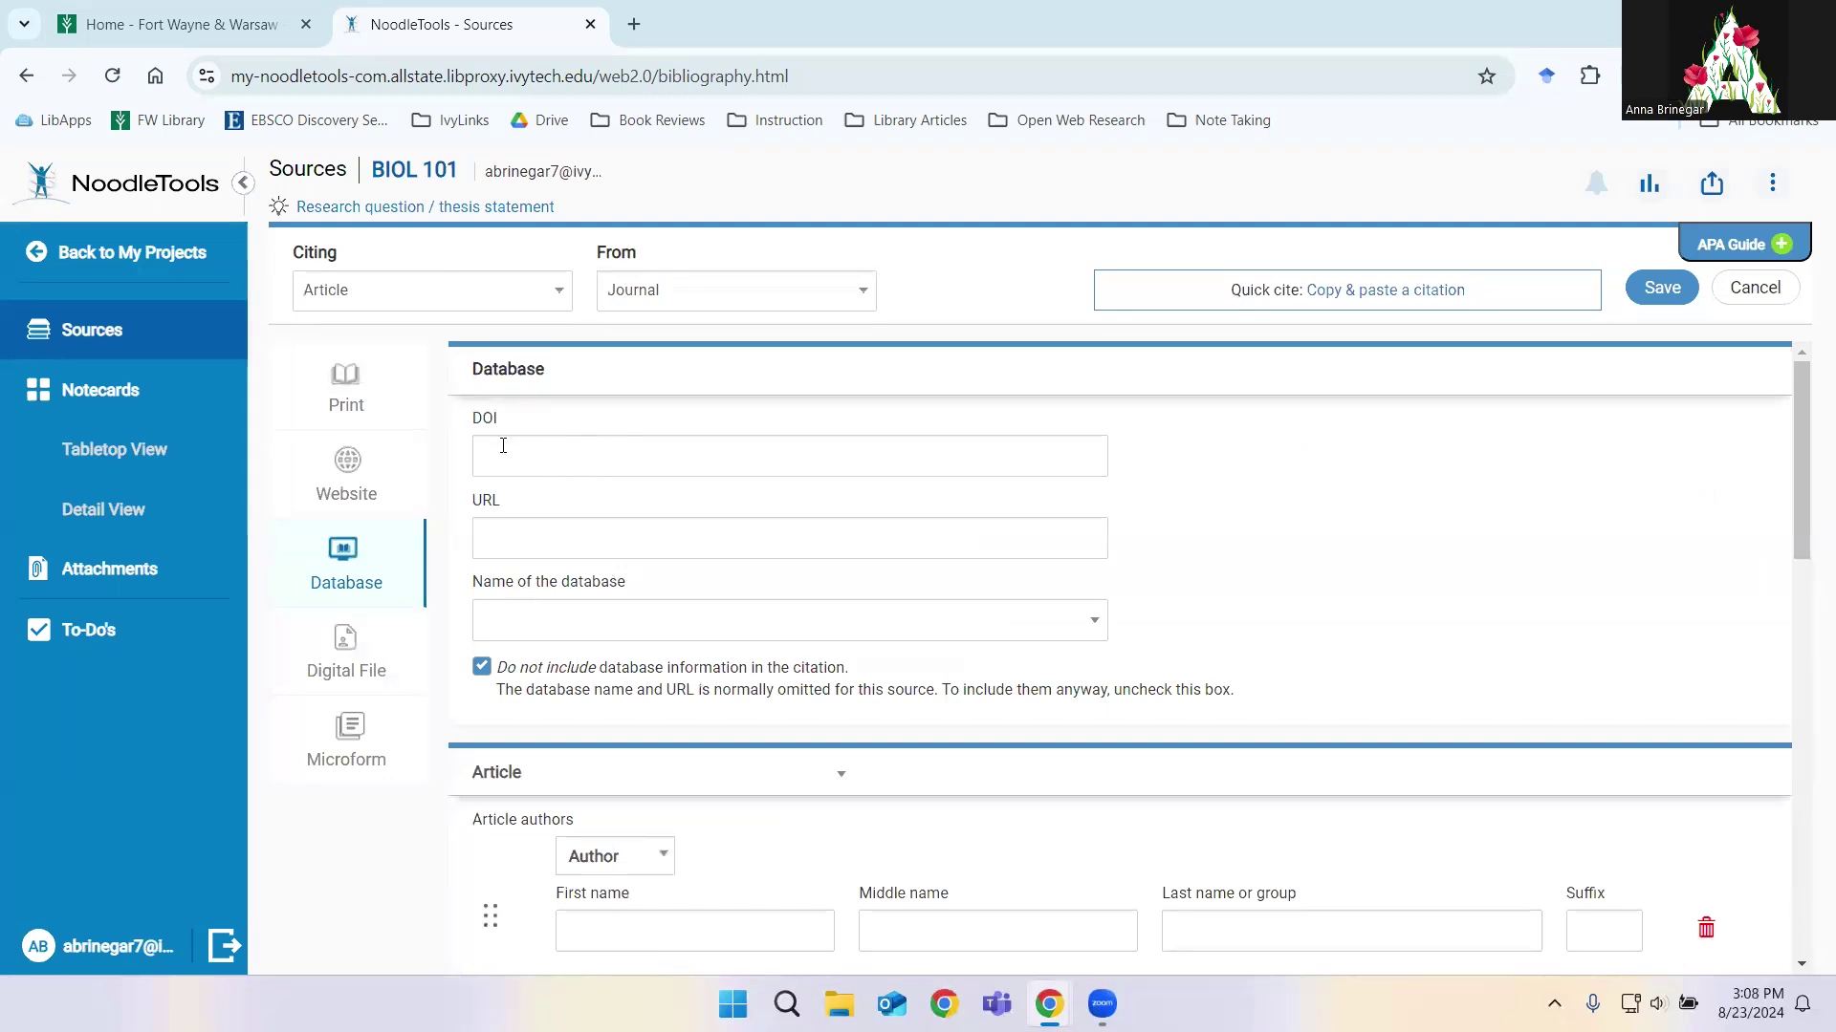
# Step: Look over the blank journal article citation form, from the DOI and URL fields down to the annotation section
pyautogui.moveTo(473, 421); pyautogui.dragTo(497, 427)
pyautogui.click(638, 475)
pyautogui.scroll(-10, 771, 541)
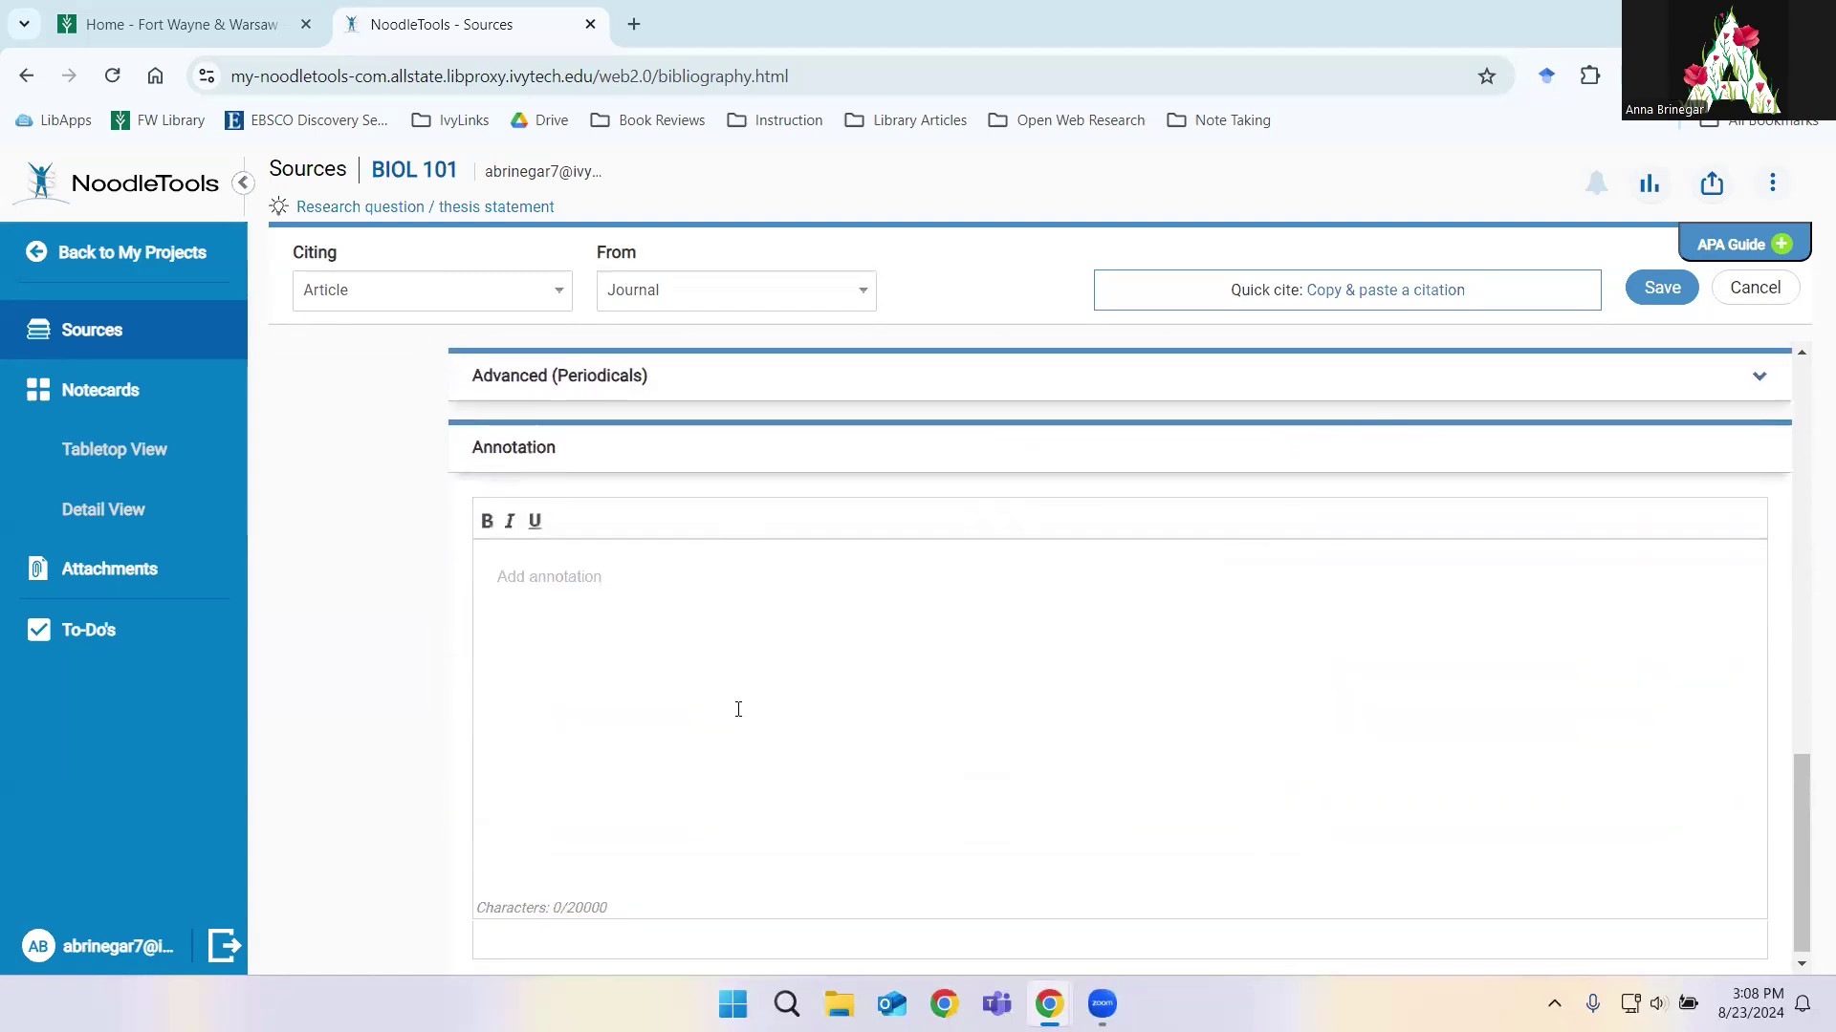
pyautogui.scroll(10, 738, 708)
pyautogui.press('Tab')
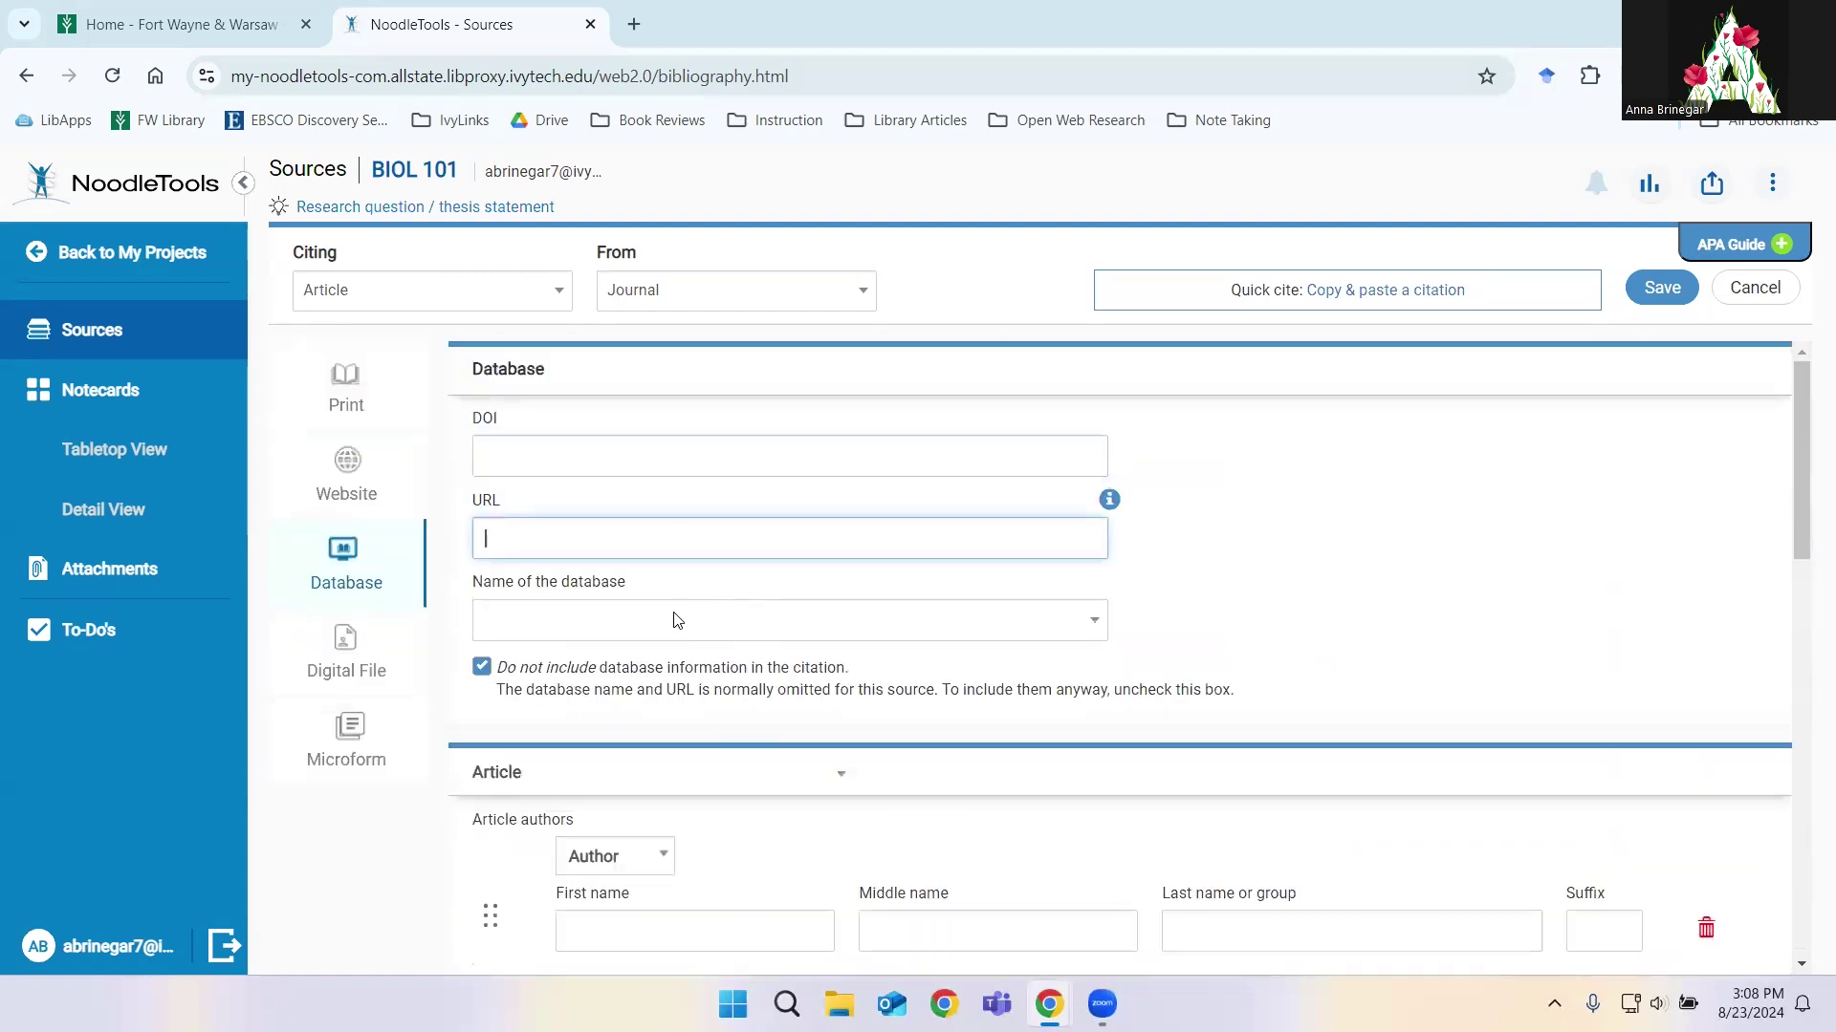
pyautogui.click(692, 461)
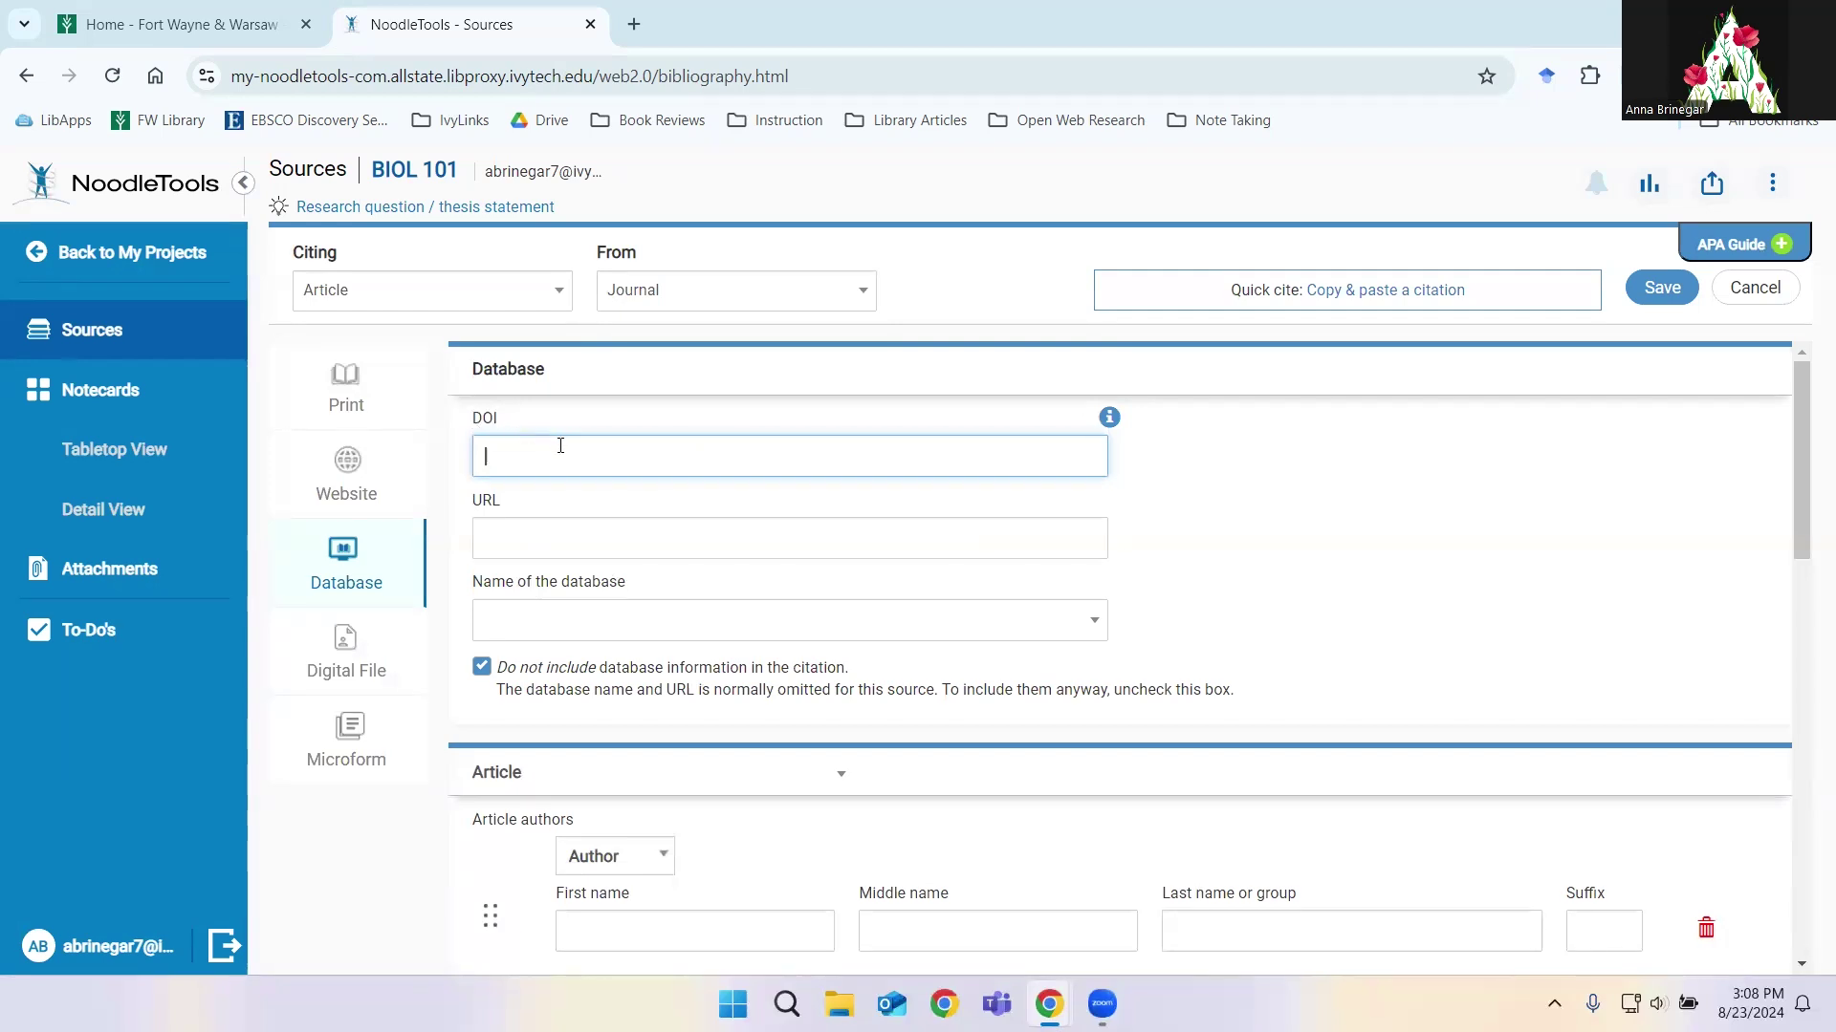
pyautogui.moveTo(472, 419); pyautogui.dragTo(503, 420)
pyautogui.click(504, 419)
# Step: Switch to the EBSCO record of the crown-of-thorns starfish article and look through its authors, source details and abstract for the DOI
pyautogui.moveTo(1835, 216); pyautogui.dragTo(843, 18)
pyautogui.scroll(7, 645, 438)
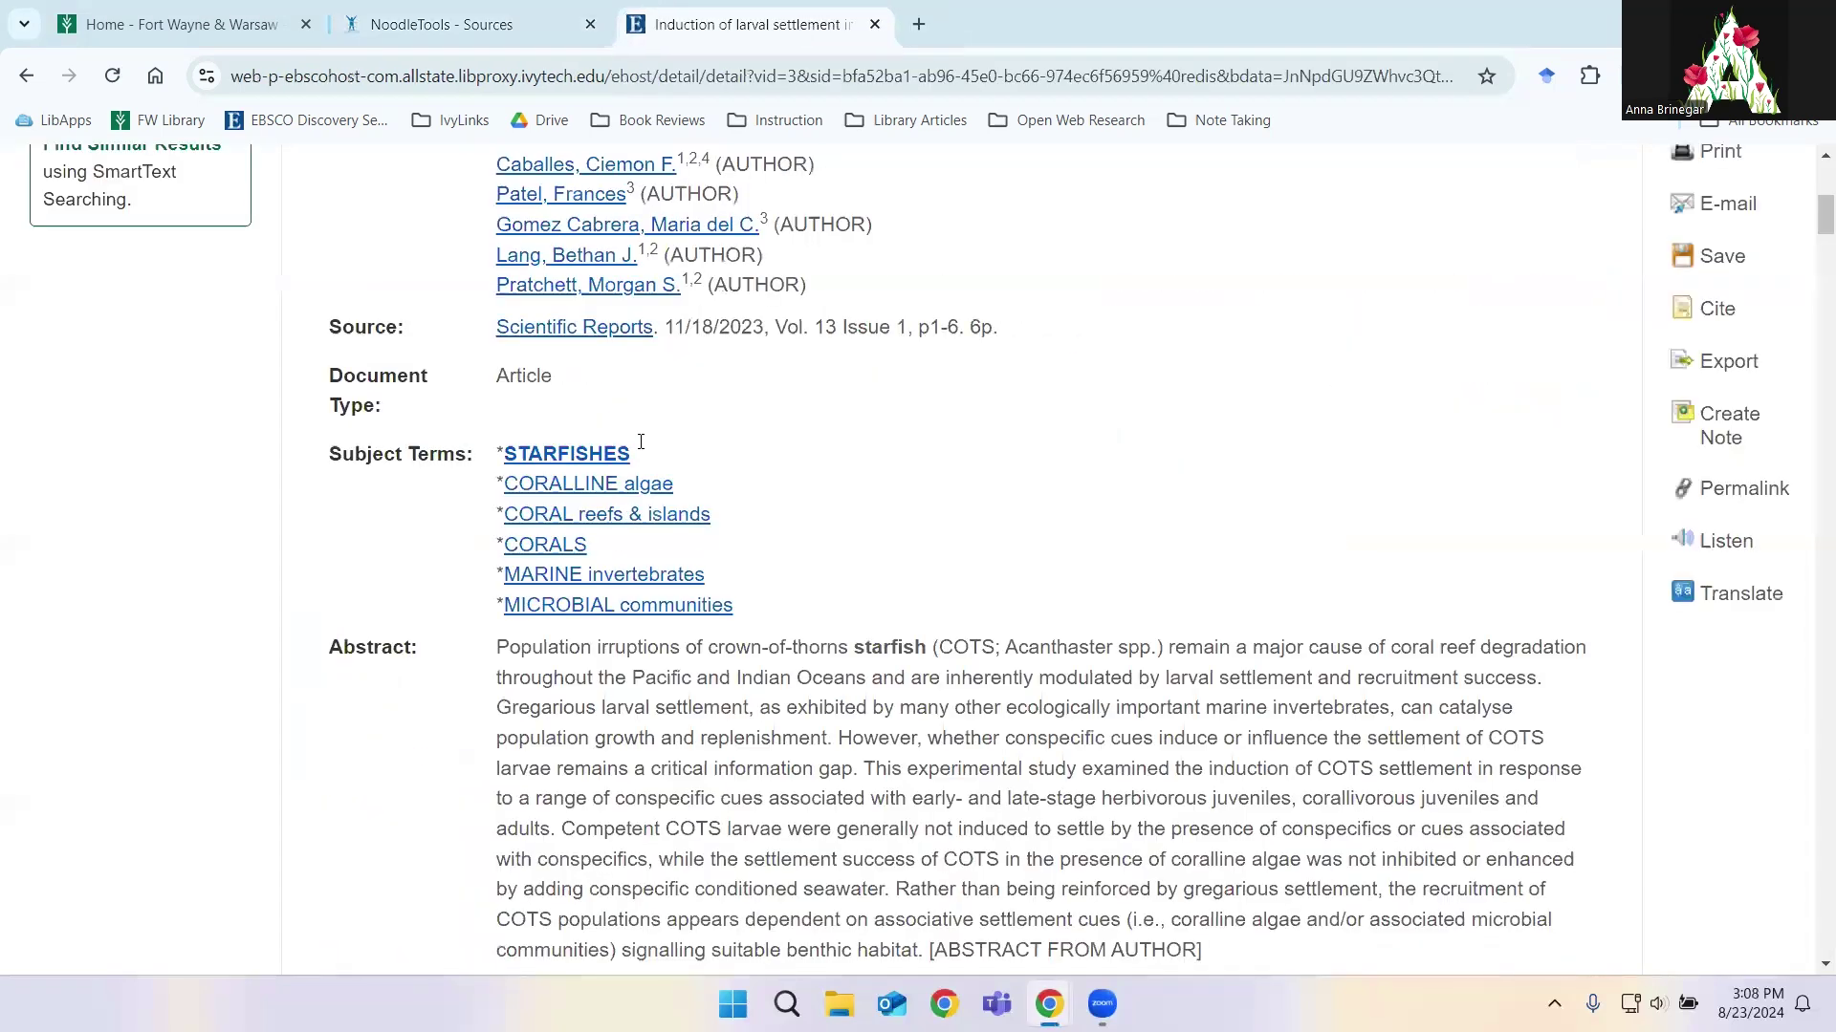
pyautogui.scroll(6, 956, 669)
pyautogui.scroll(-4, 1184, 697)
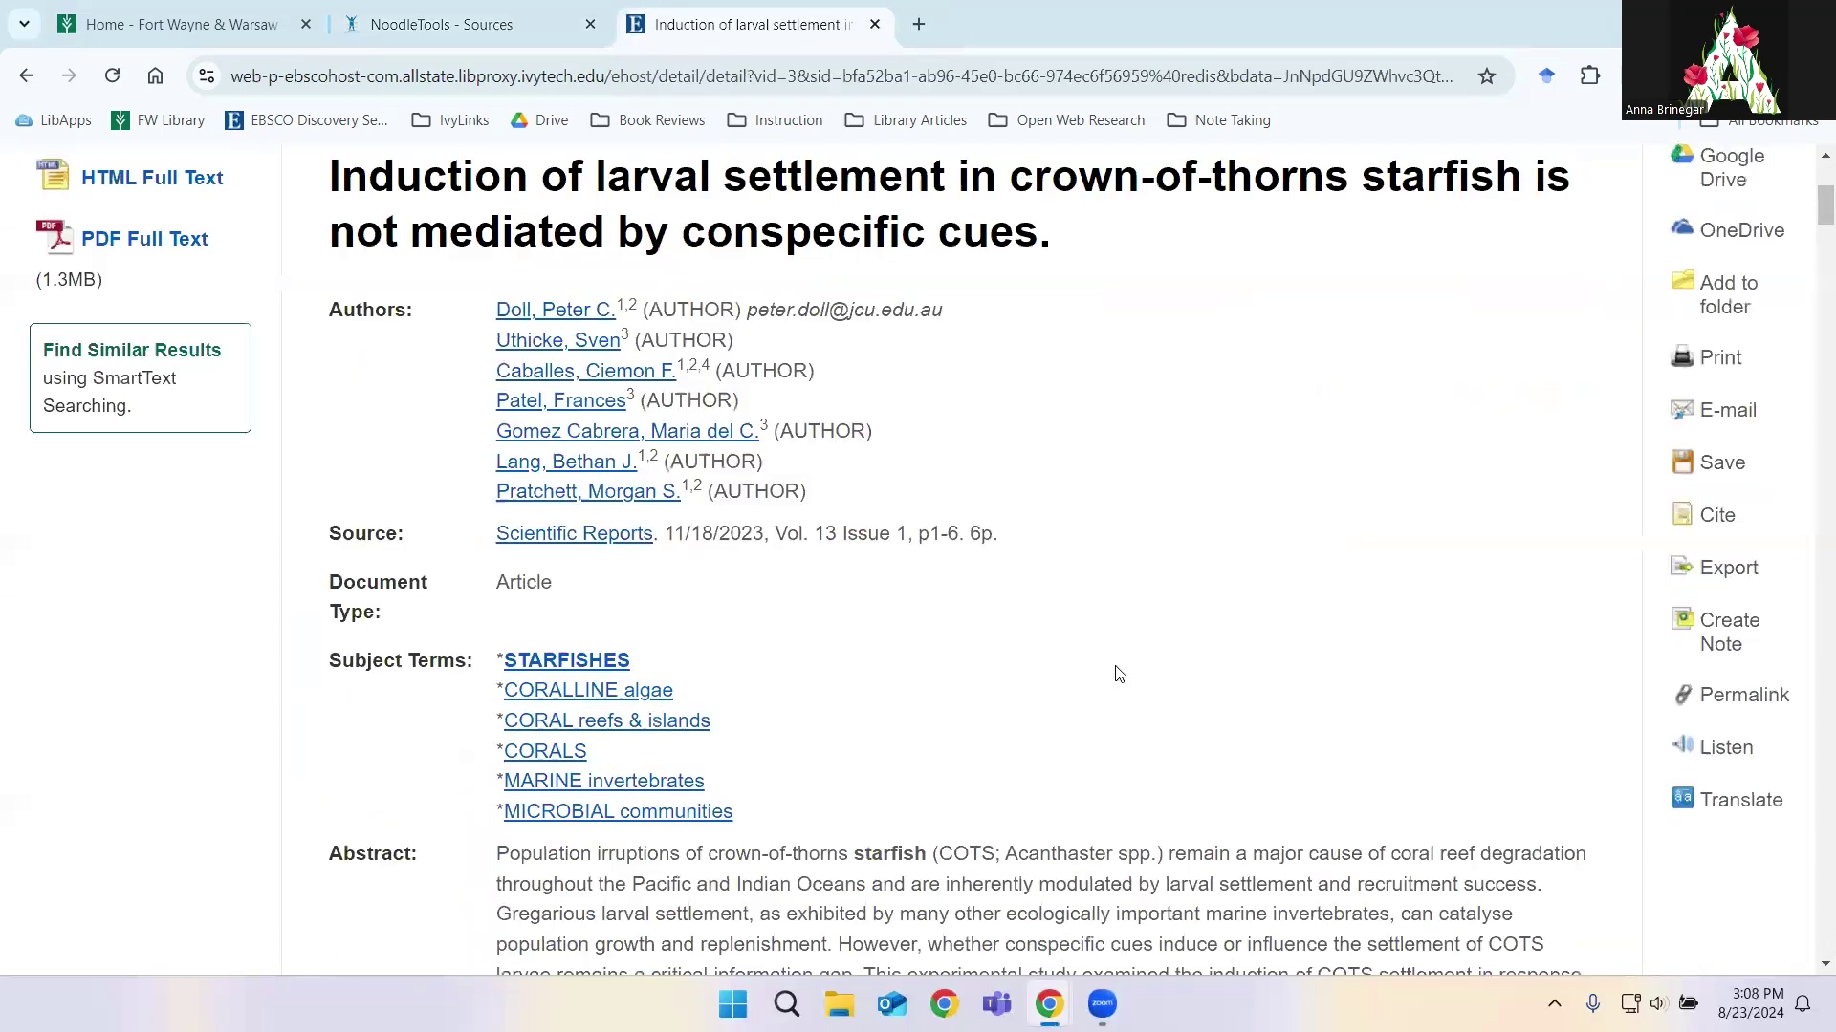
pyautogui.scroll(-5, 1098, 648)
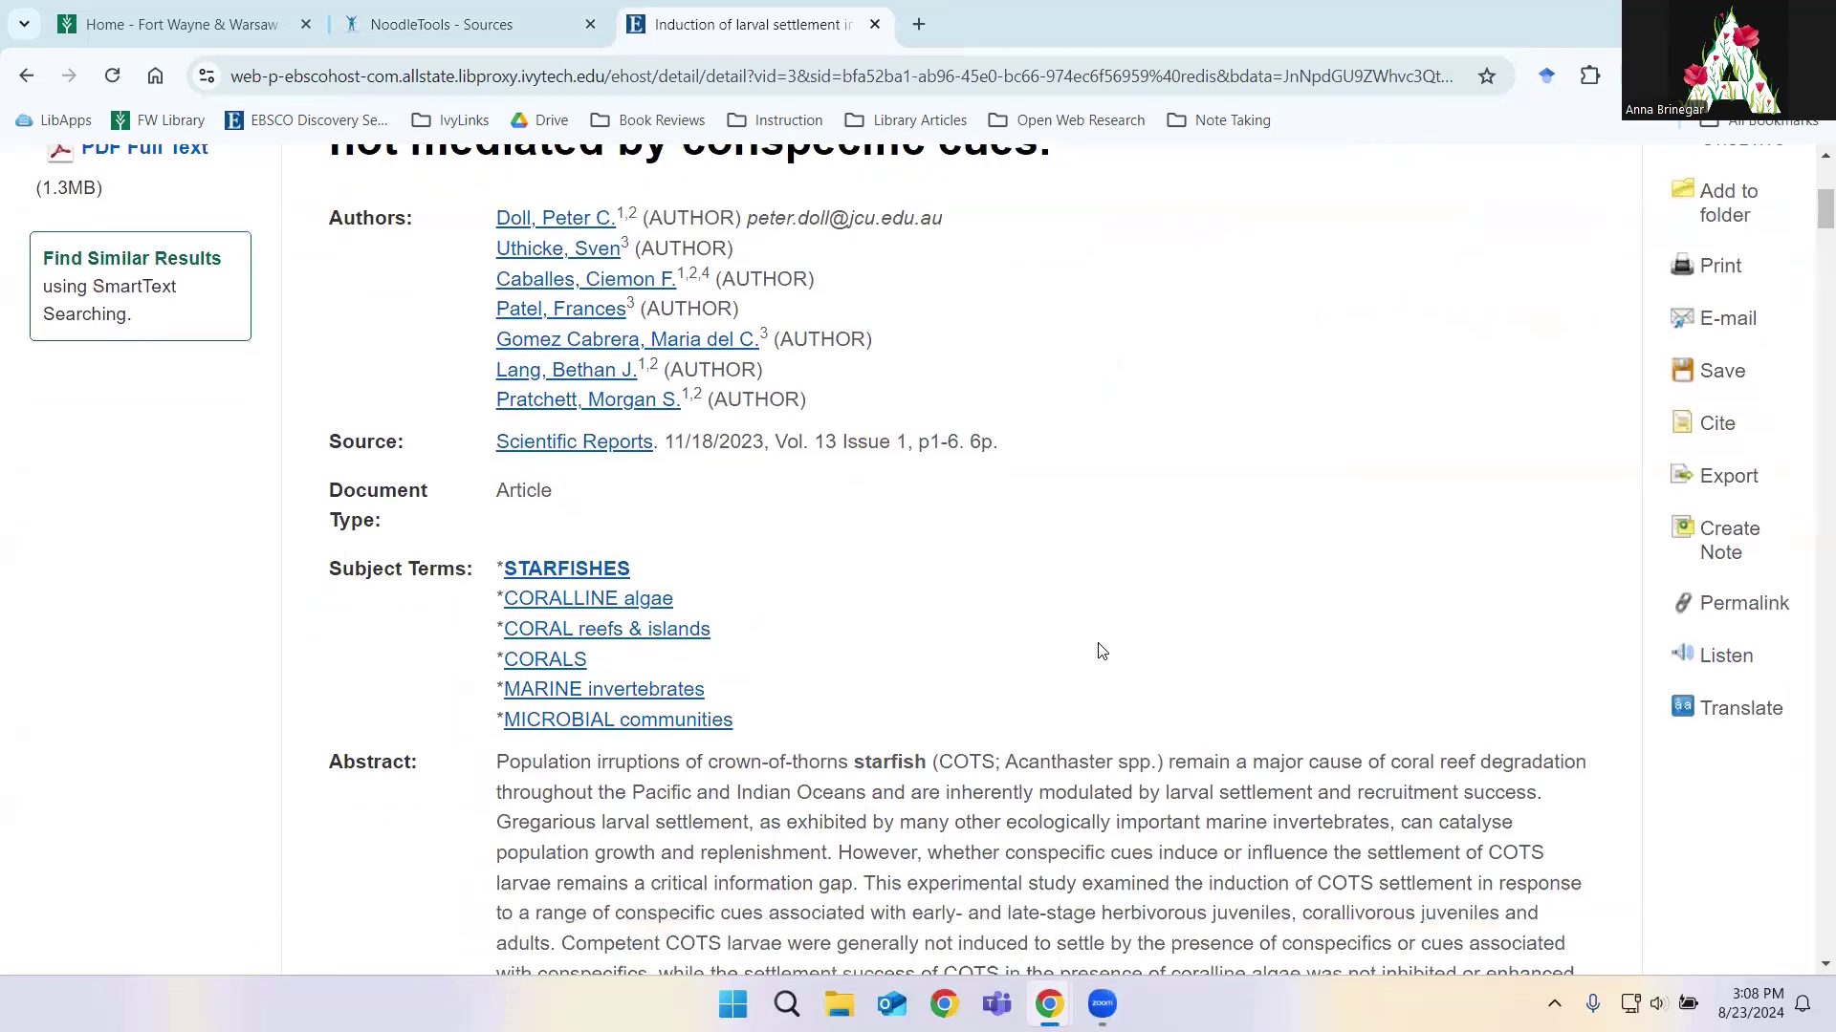
pyautogui.scroll(5, 1089, 641)
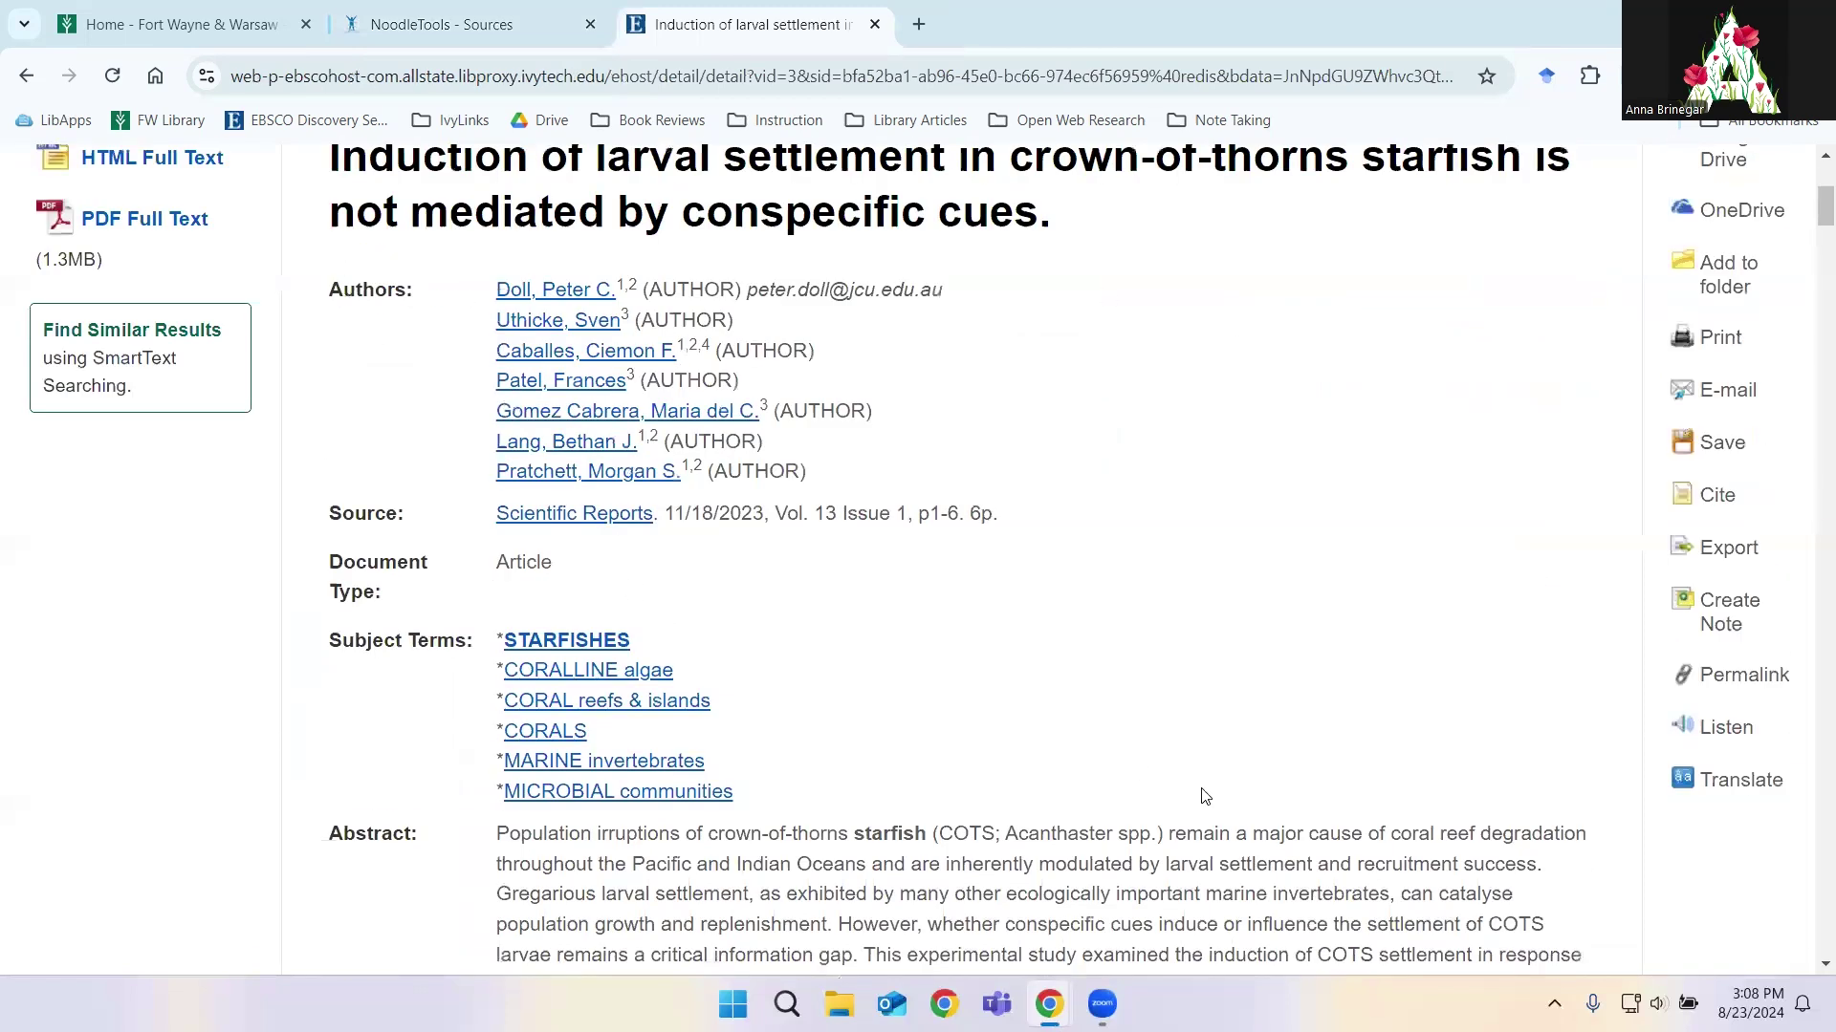
pyautogui.scroll(4, 1195, 669)
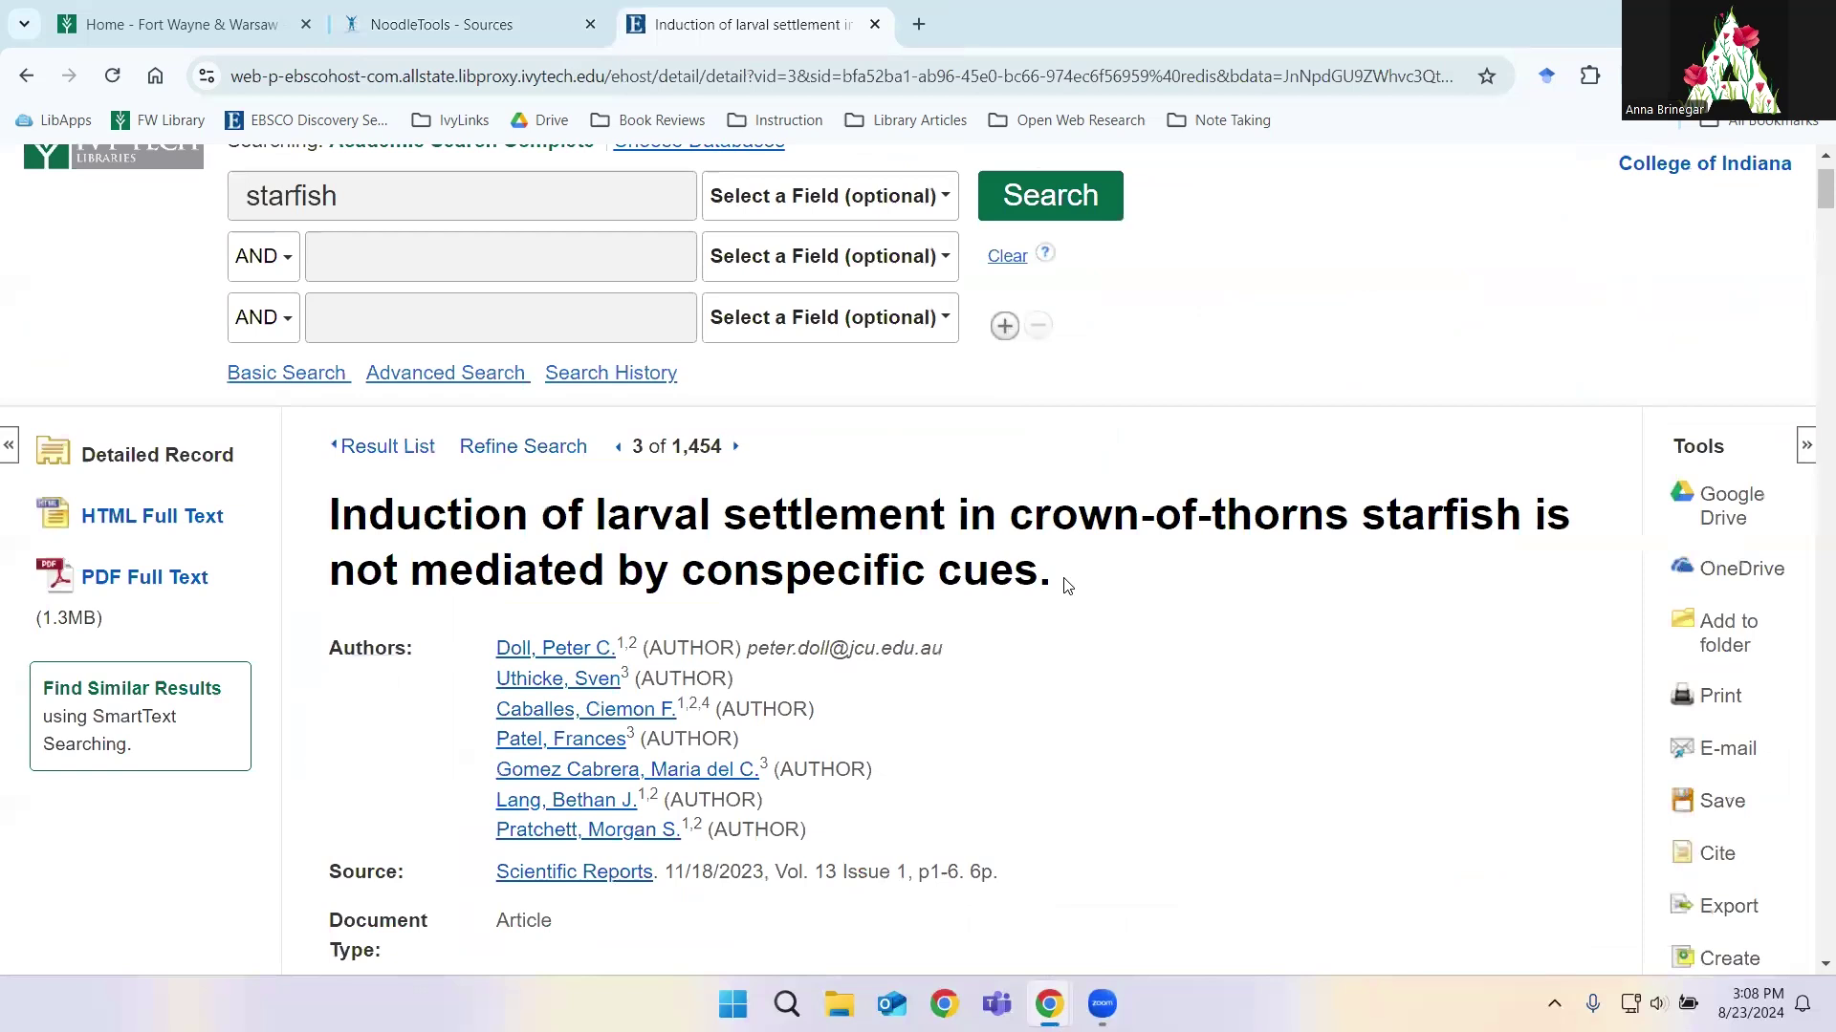
pyautogui.scroll(-1, 994, 582)
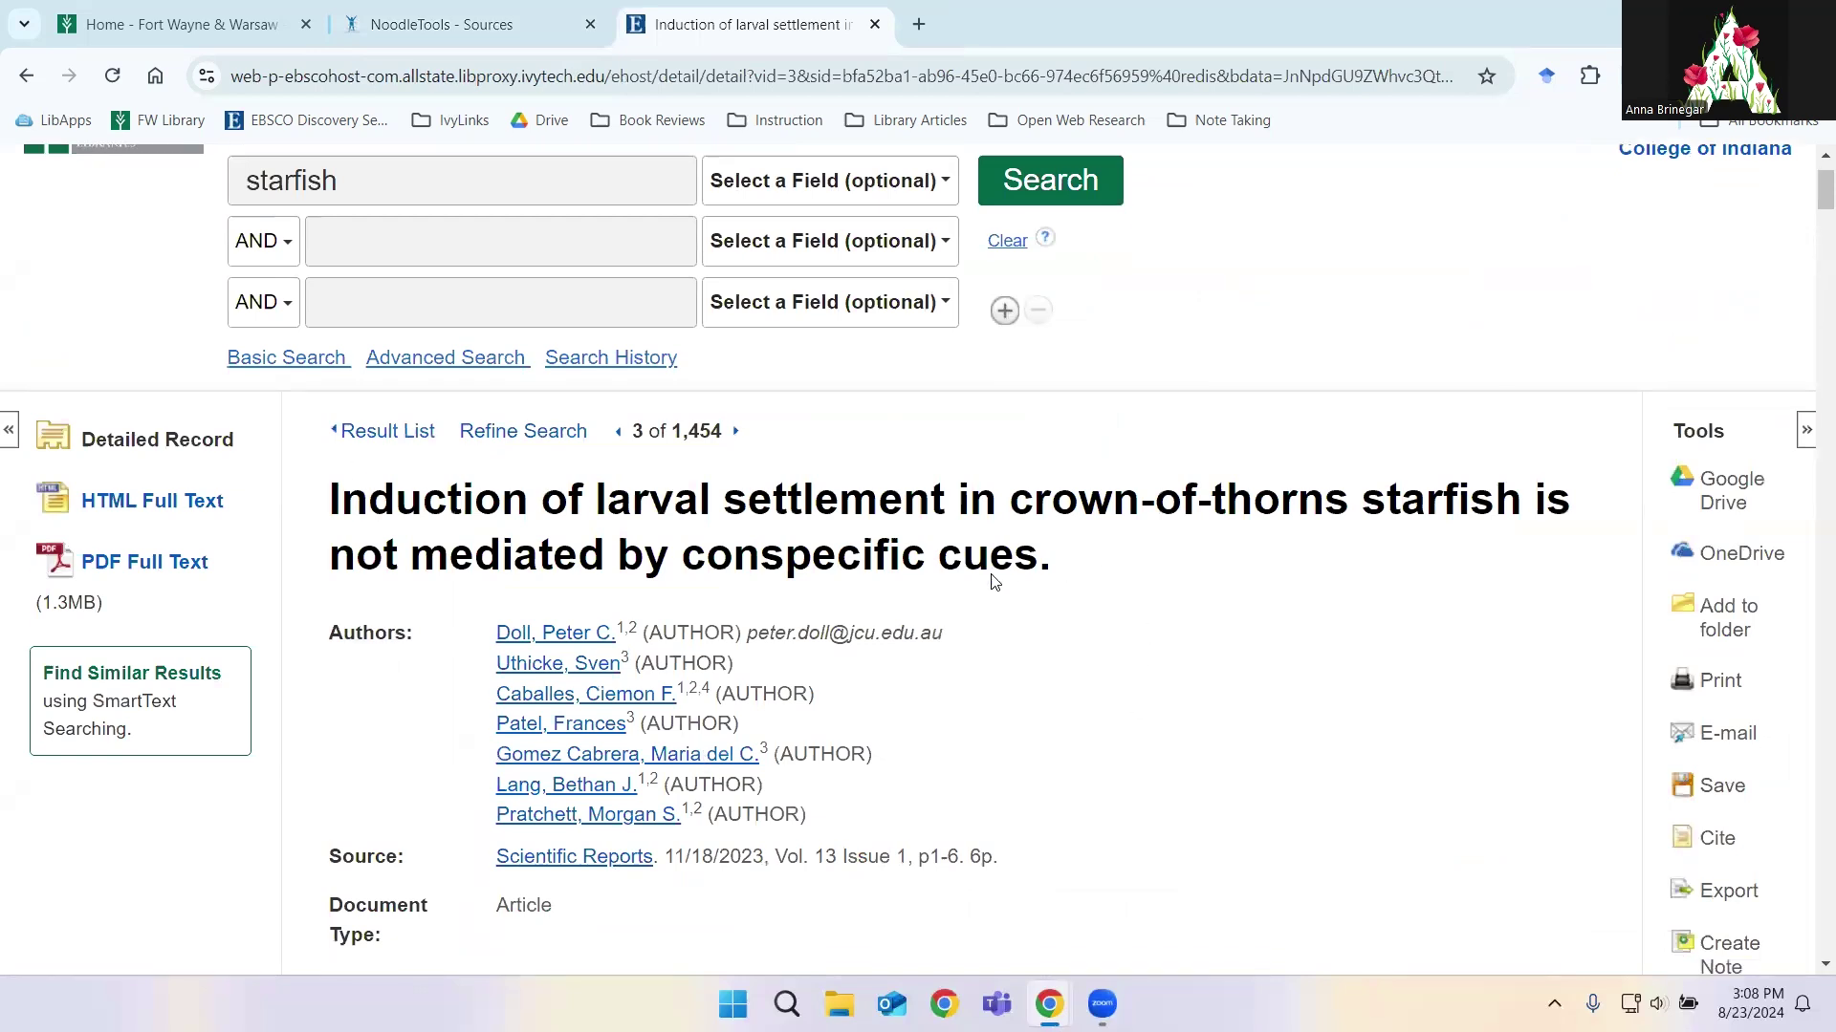
pyautogui.scroll(-9, 995, 582)
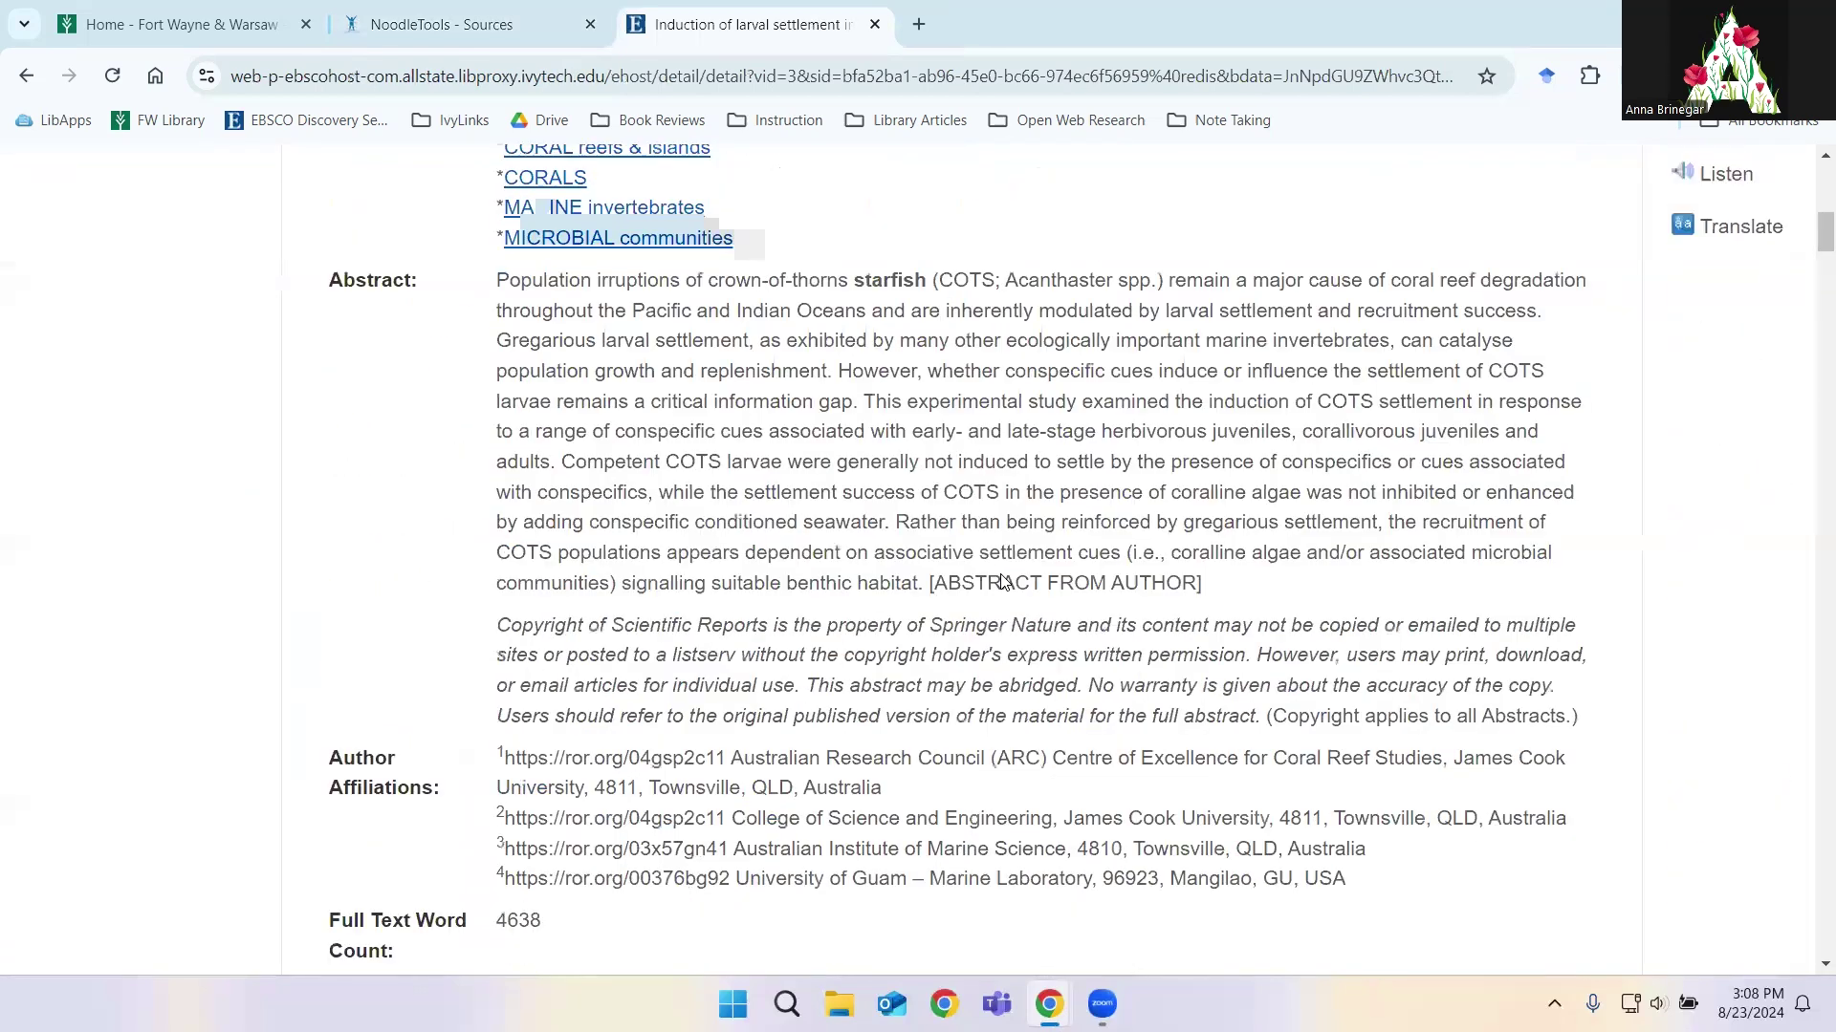
pyautogui.scroll(-7, 592, 468)
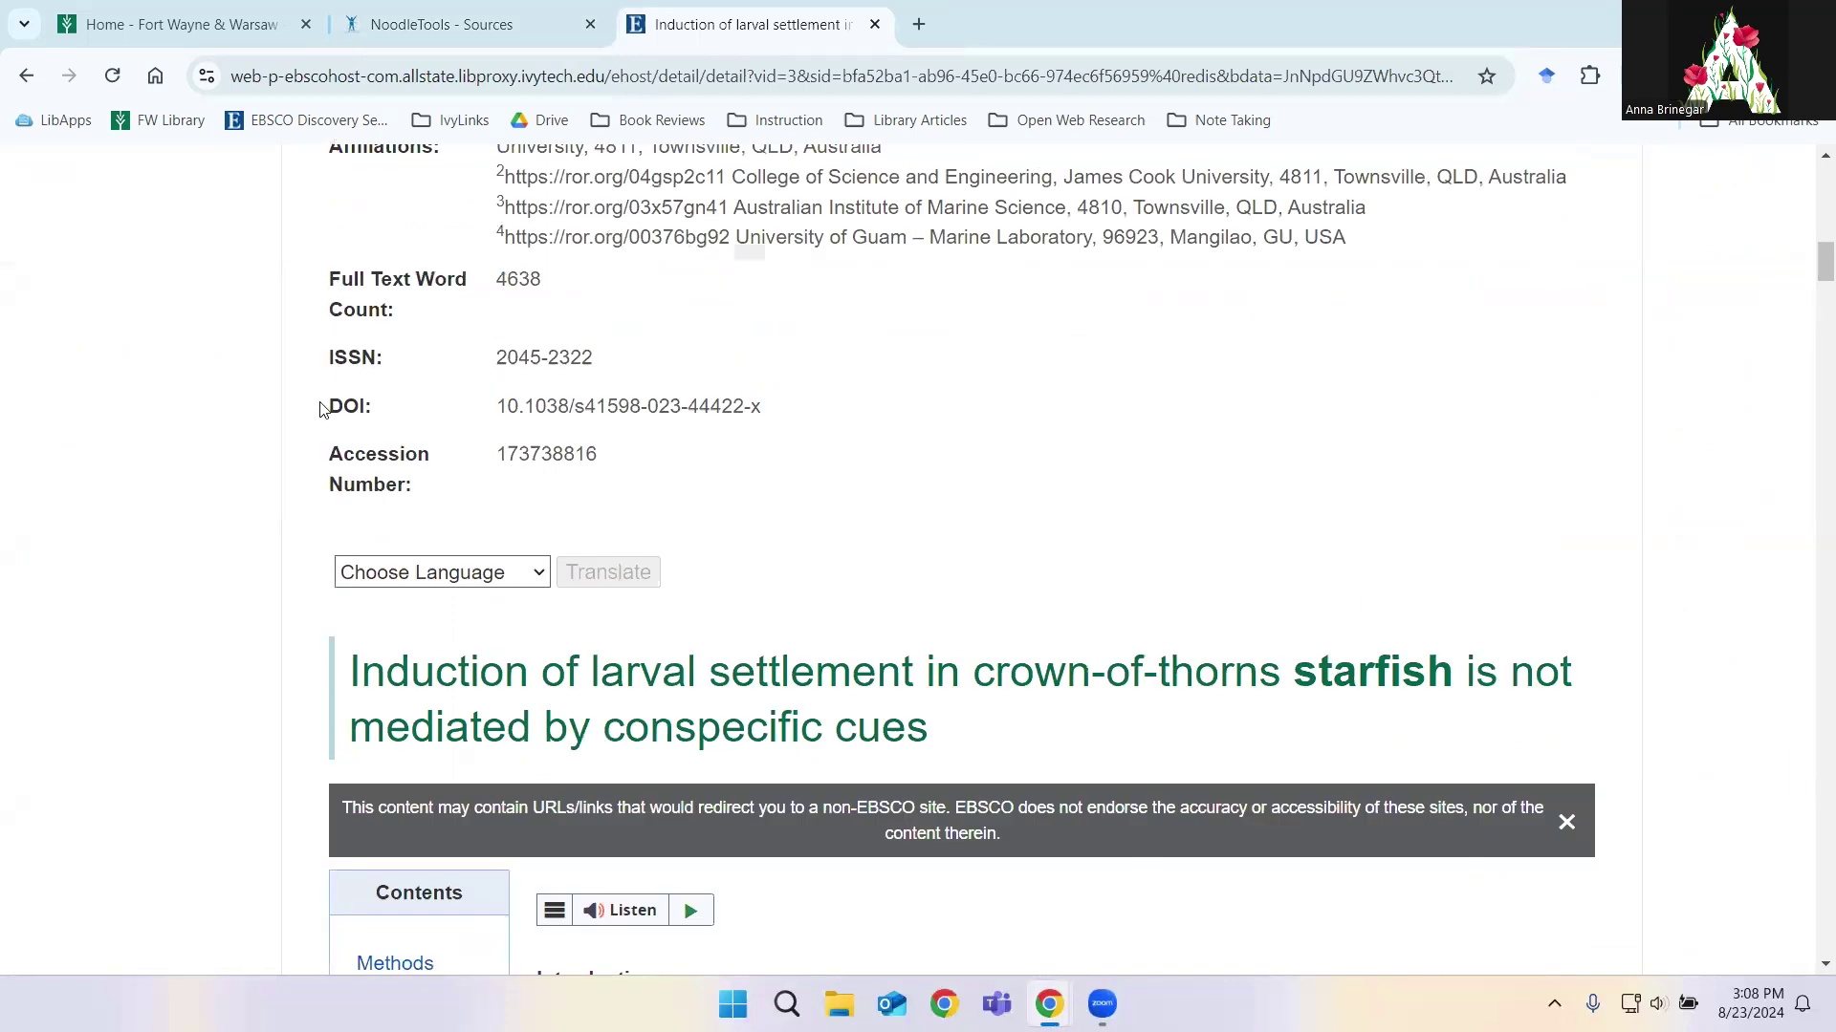
pyautogui.moveTo(497, 407)
pyautogui.mouseDown()
pyautogui.moveTo(764, 409)
pyautogui.moveTo(501, 409)
pyautogui.mouseUp()
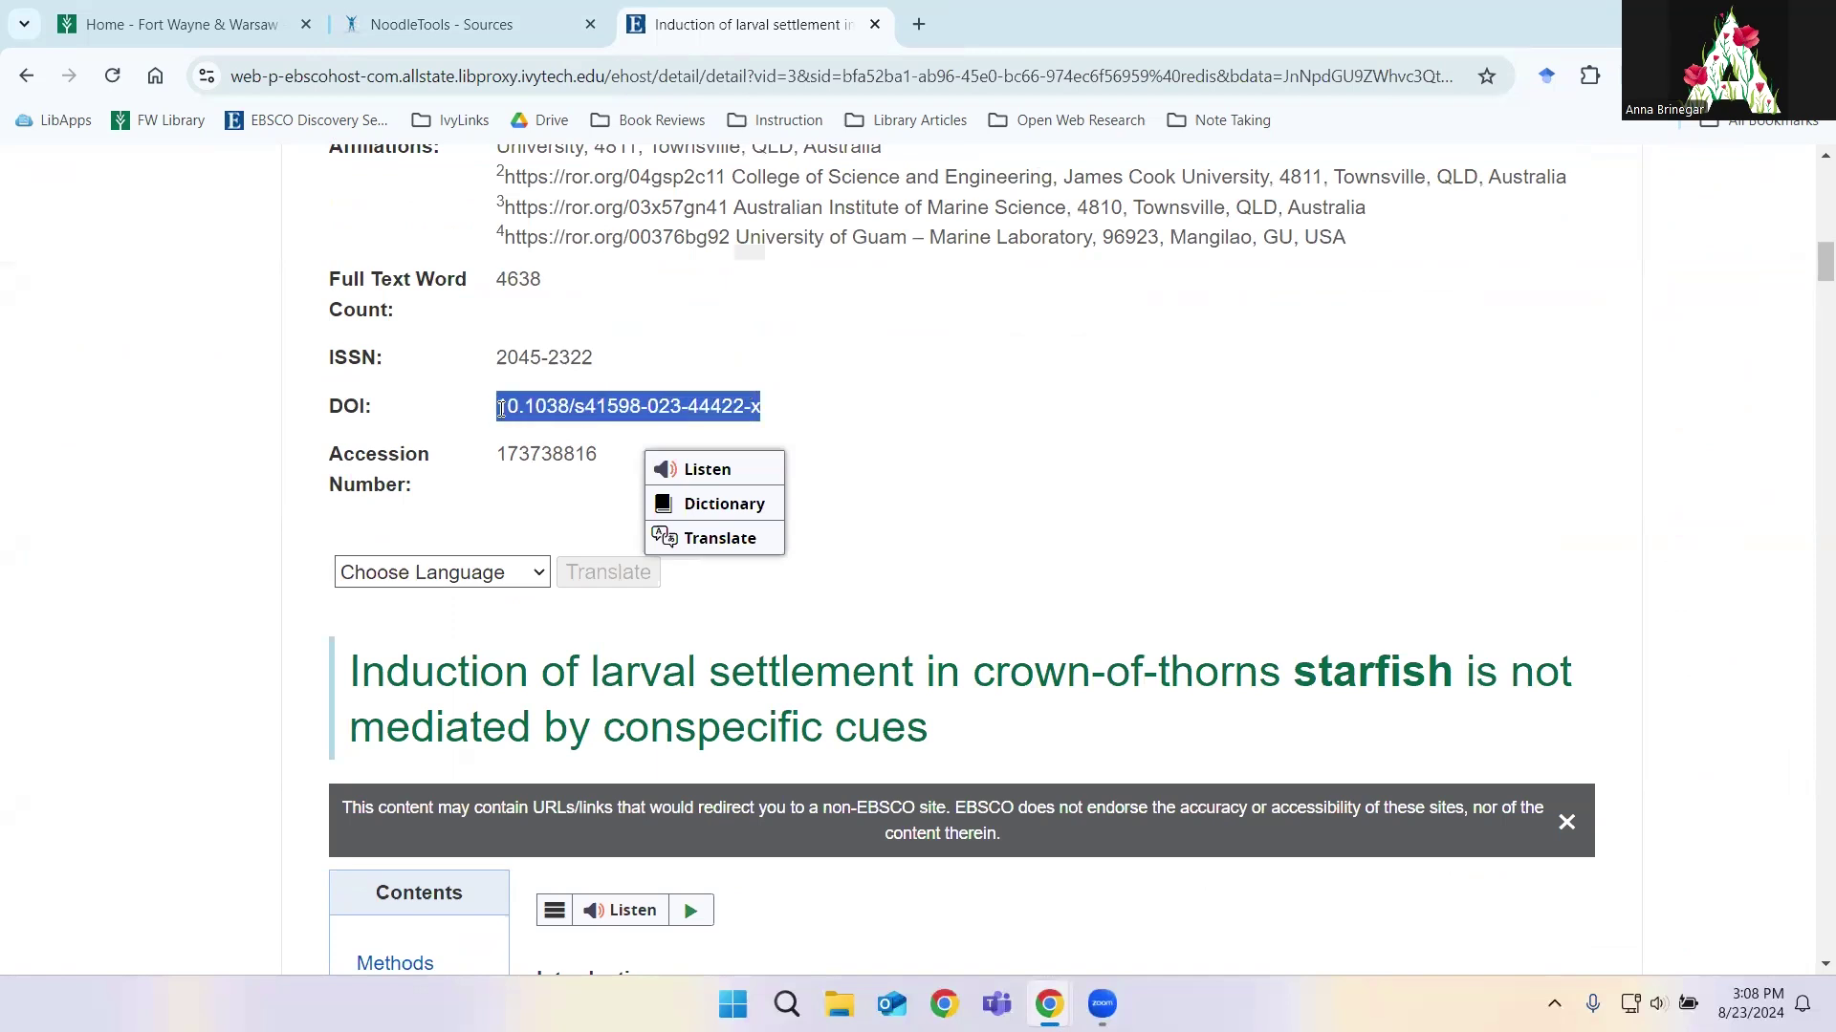
pyautogui.rightClick(584, 411)
pyautogui.click(612, 422)
pyautogui.click(623, 414)
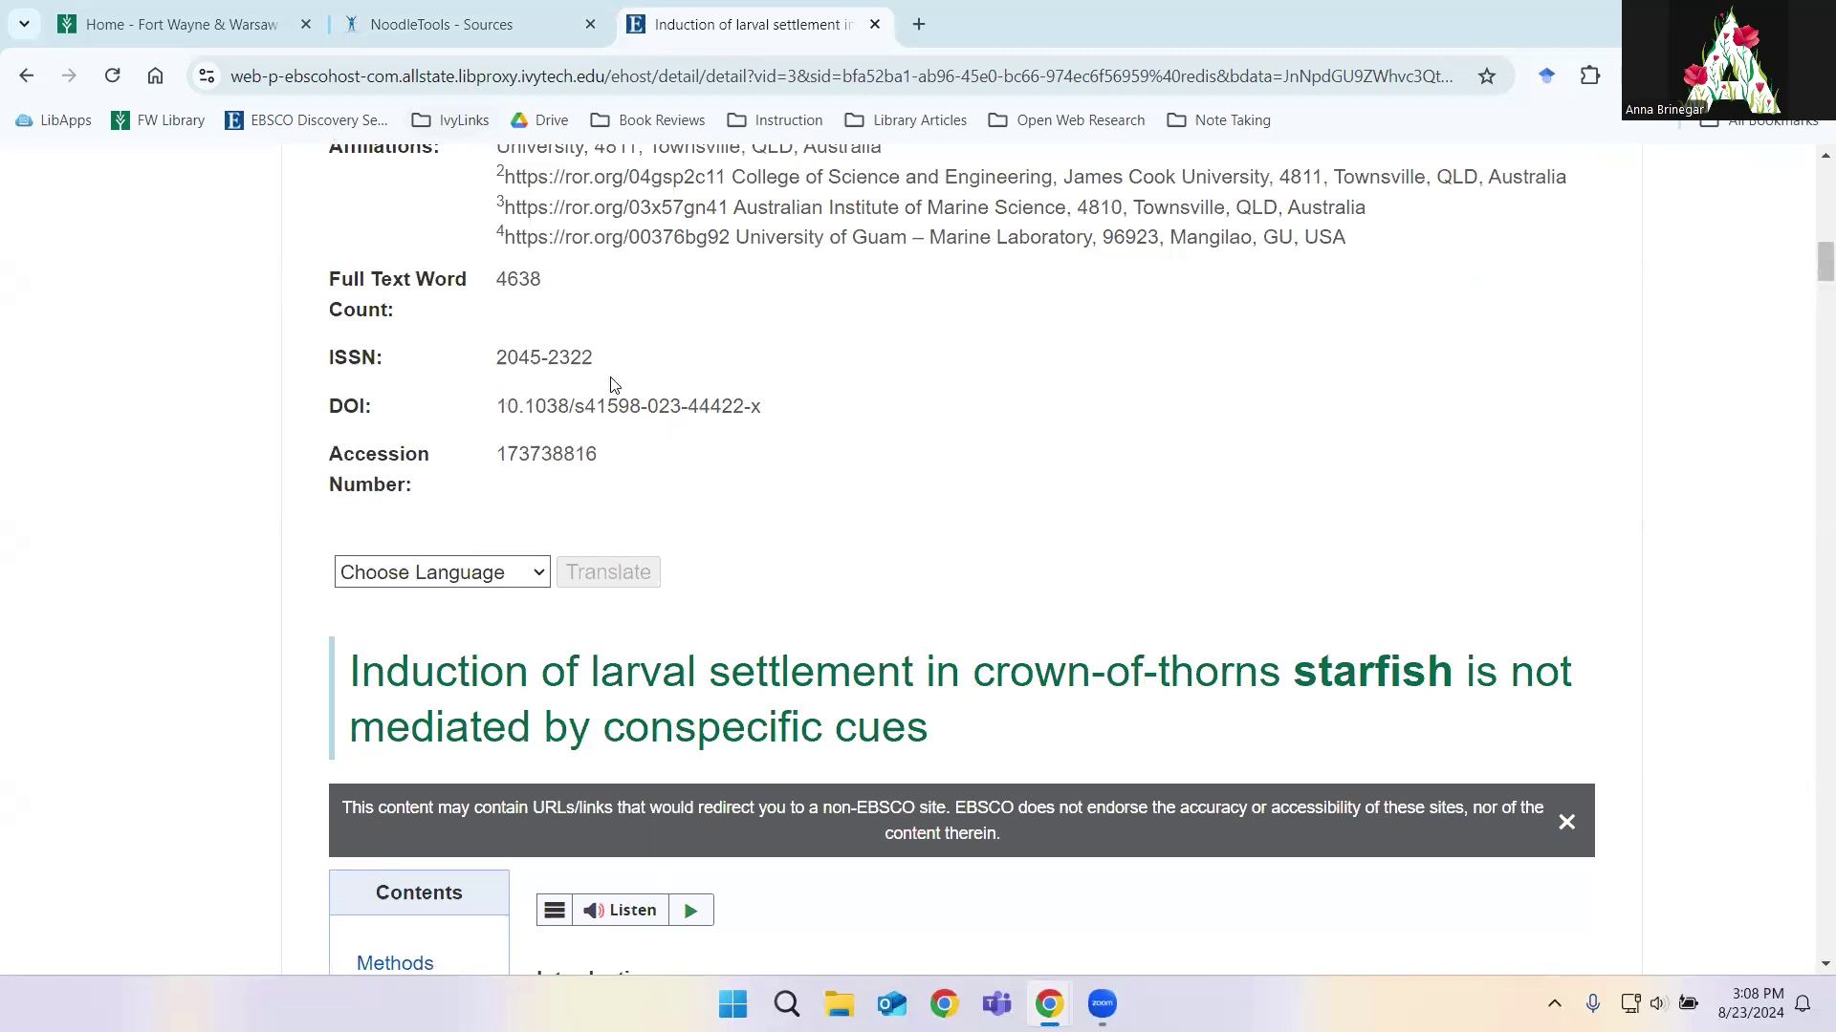
pyautogui.click(512, 23)
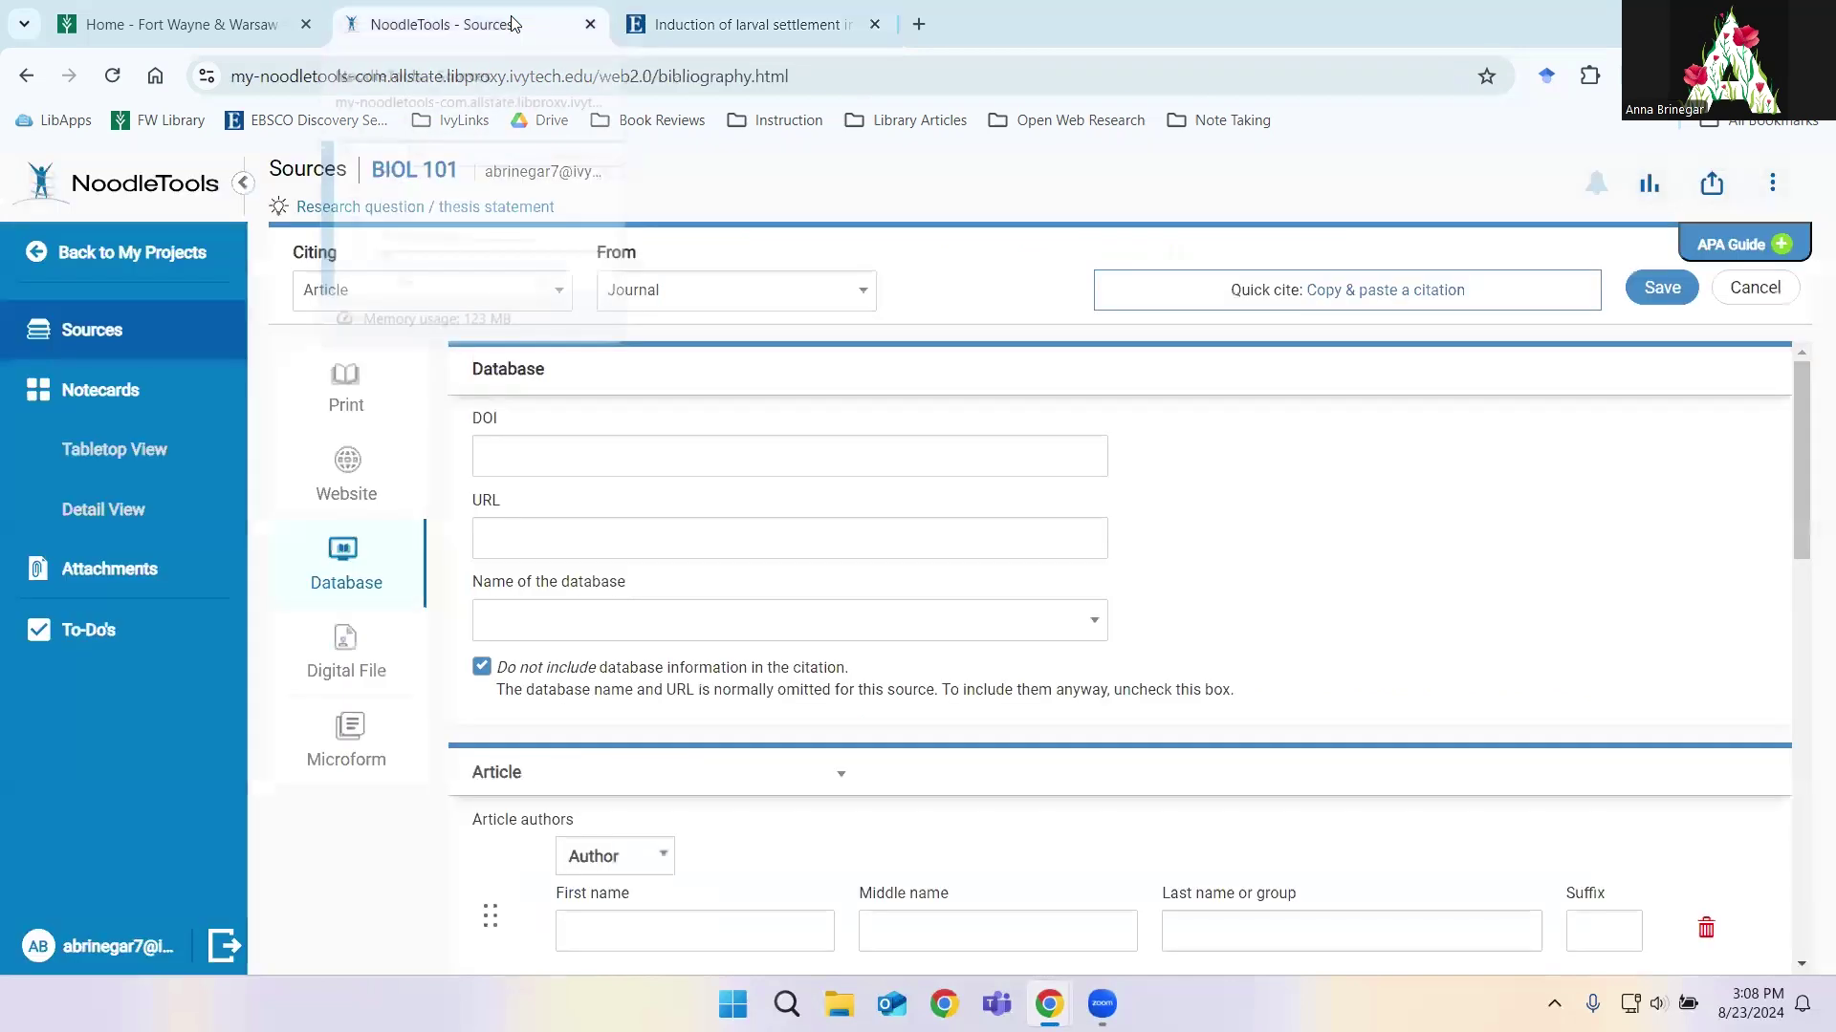
pyautogui.click(642, 455)
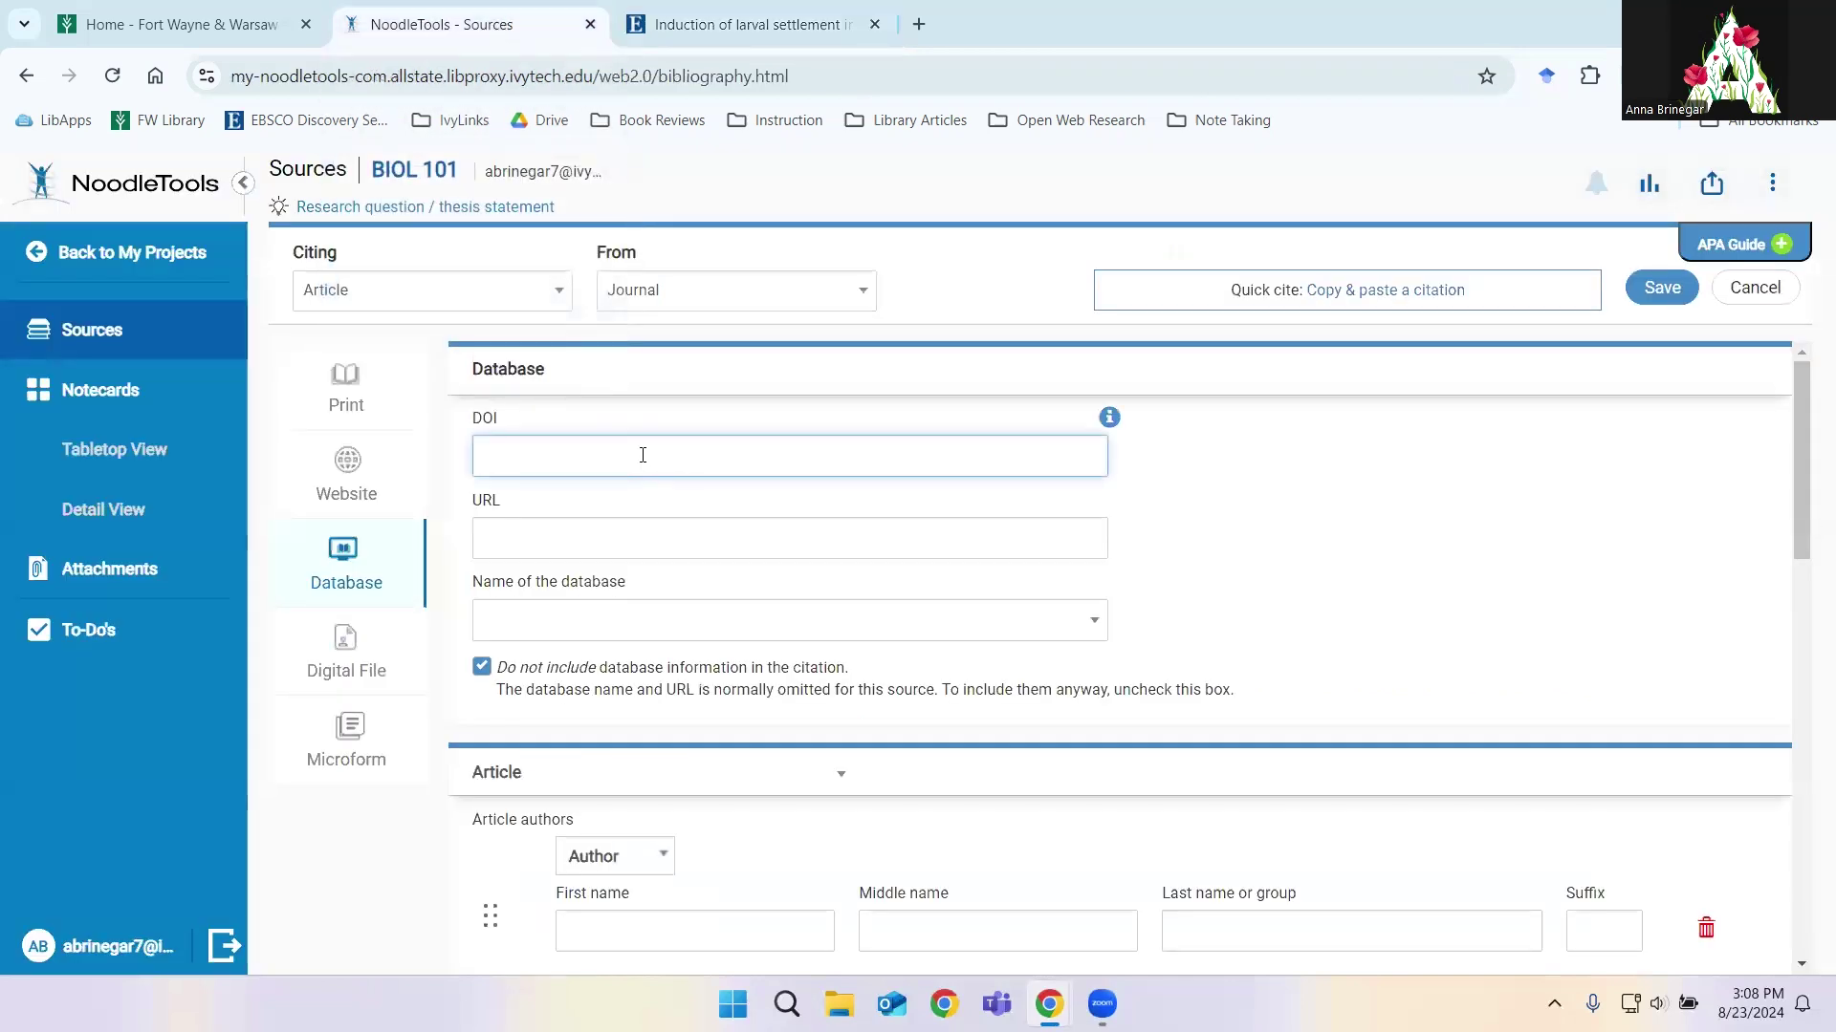
pyautogui.hotkey('ctrl', 'v')
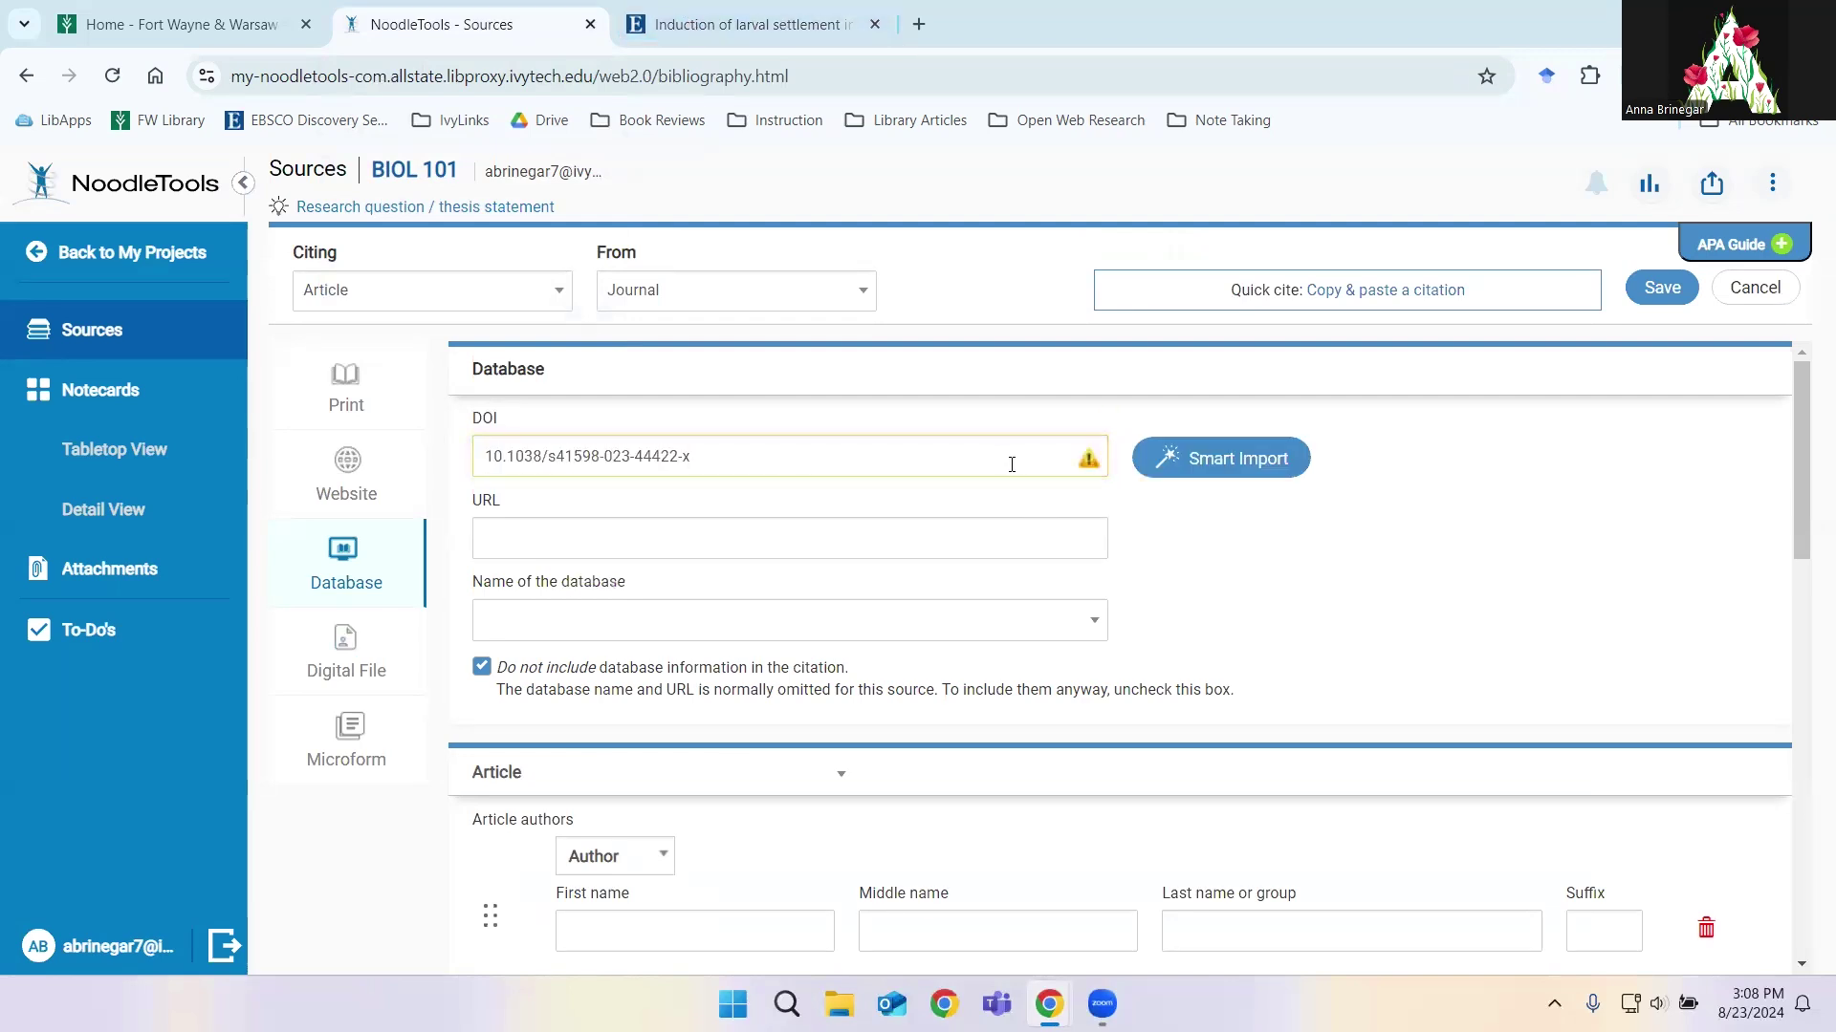
# Step: Look up the DOI with Smart Import, compare the found citation with the EBSCO record, and import the data
pyautogui.click(1215, 461)
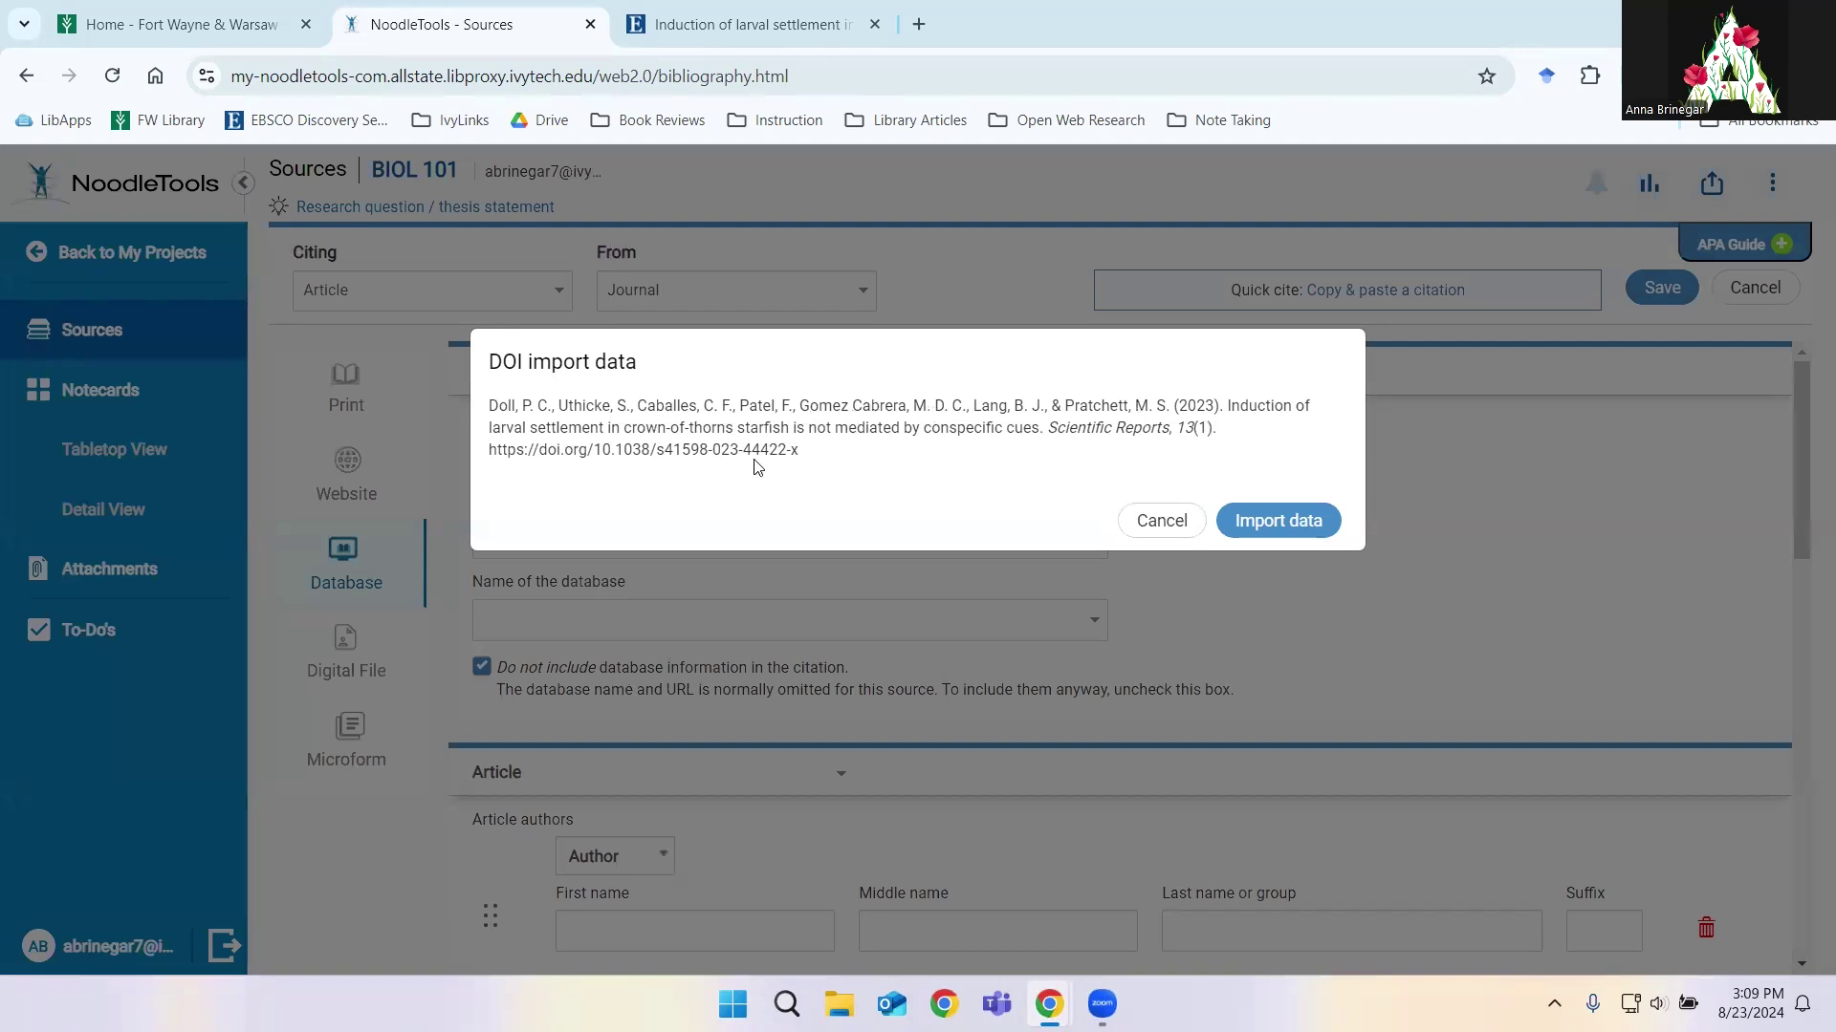
pyautogui.click(770, 32)
pyautogui.scroll(9, 803, 325)
pyautogui.click(491, 19)
pyautogui.click(724, 10)
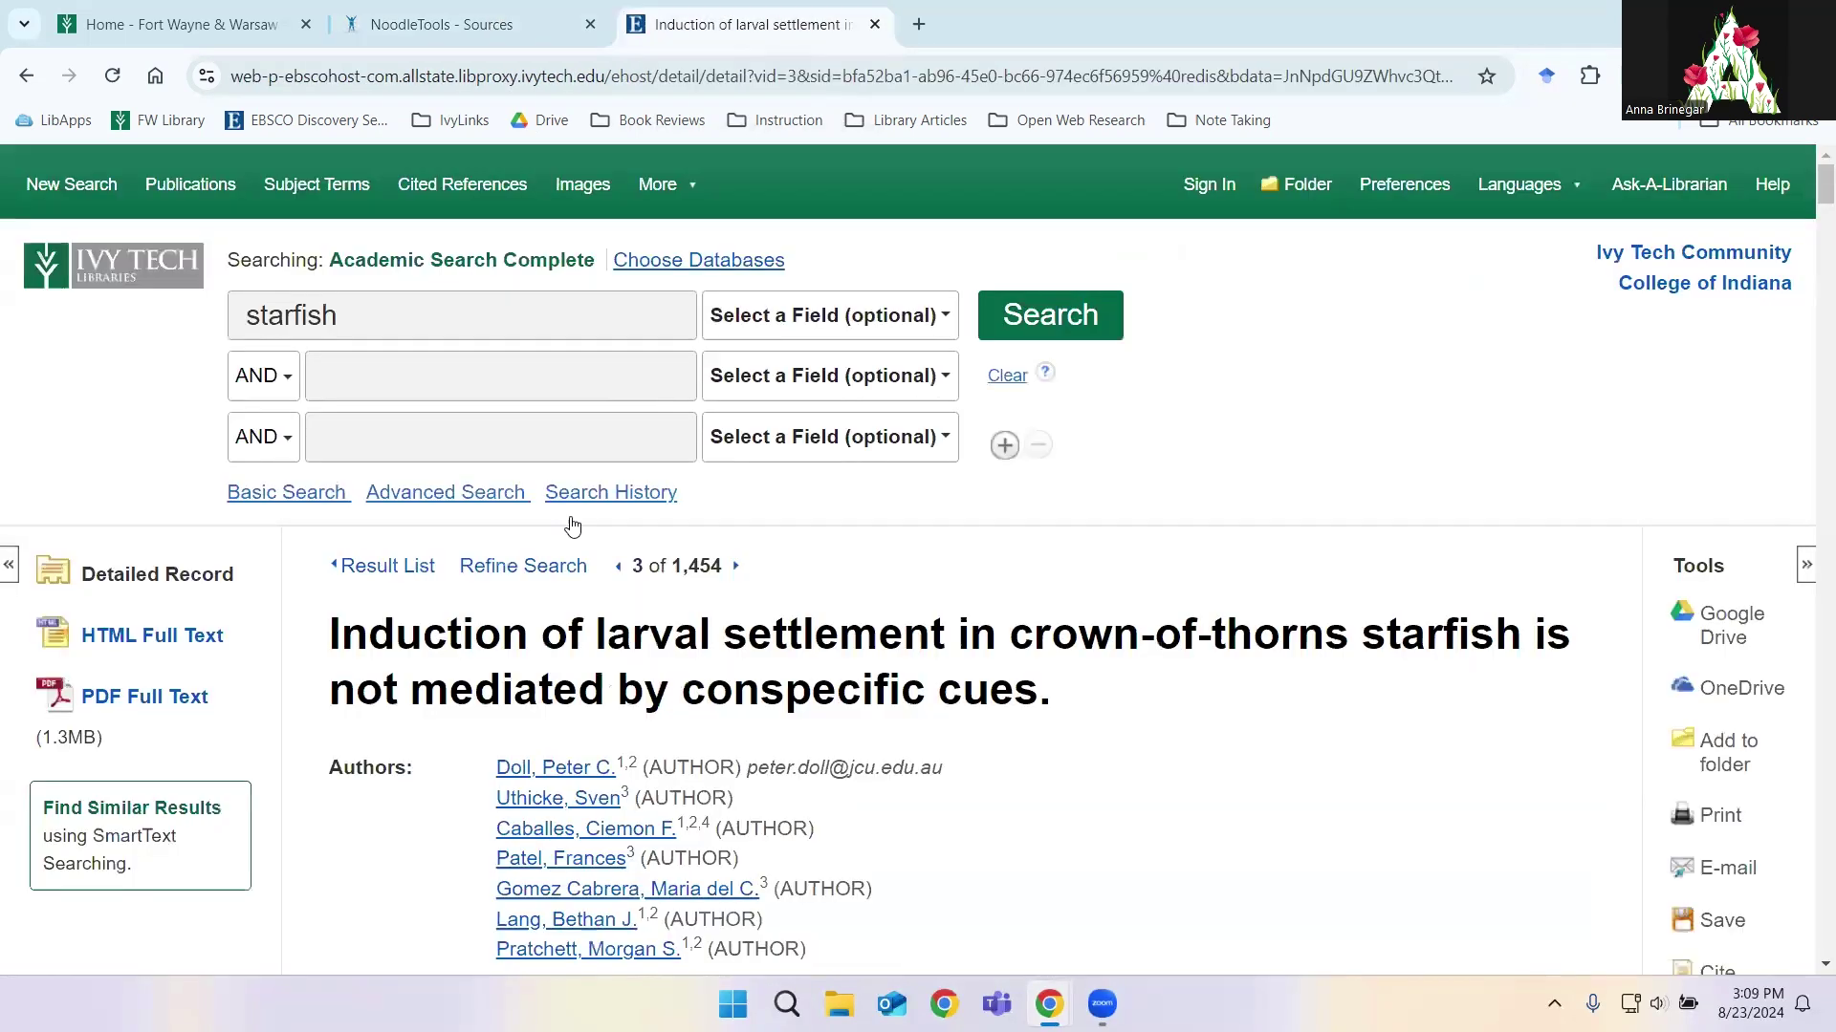
pyautogui.click(465, 26)
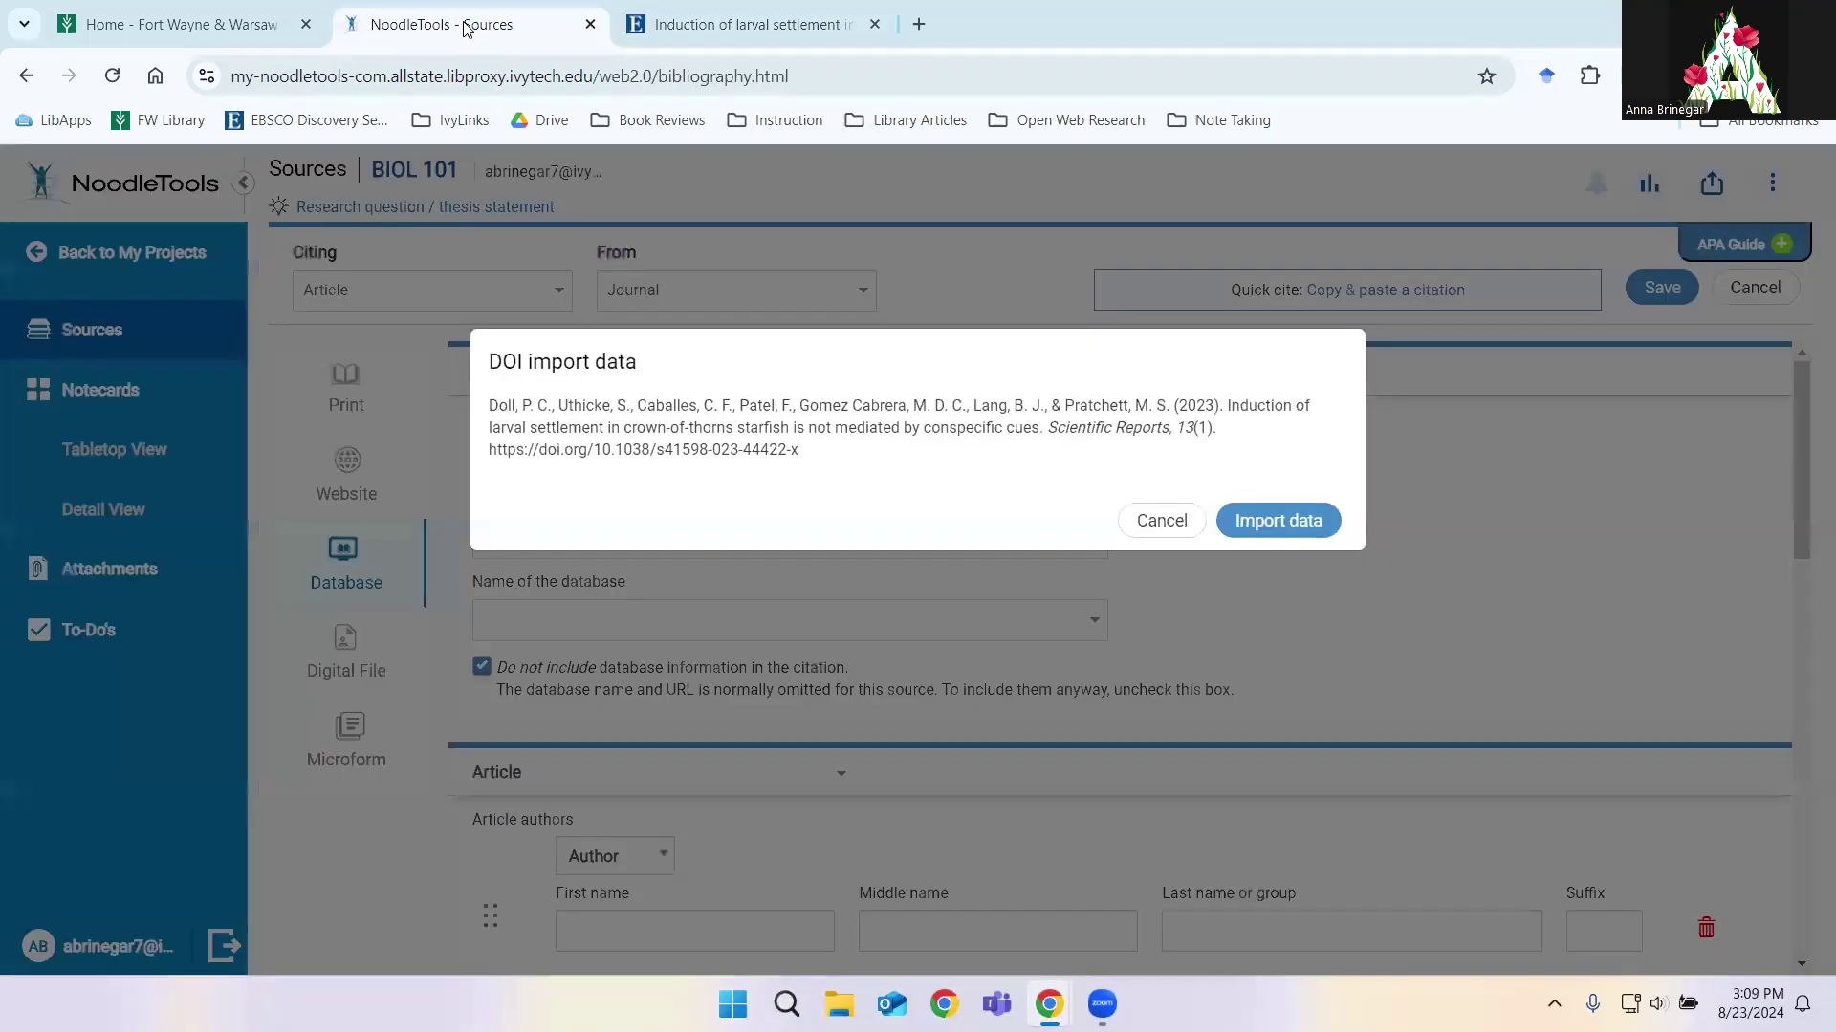
pyautogui.click(1287, 522)
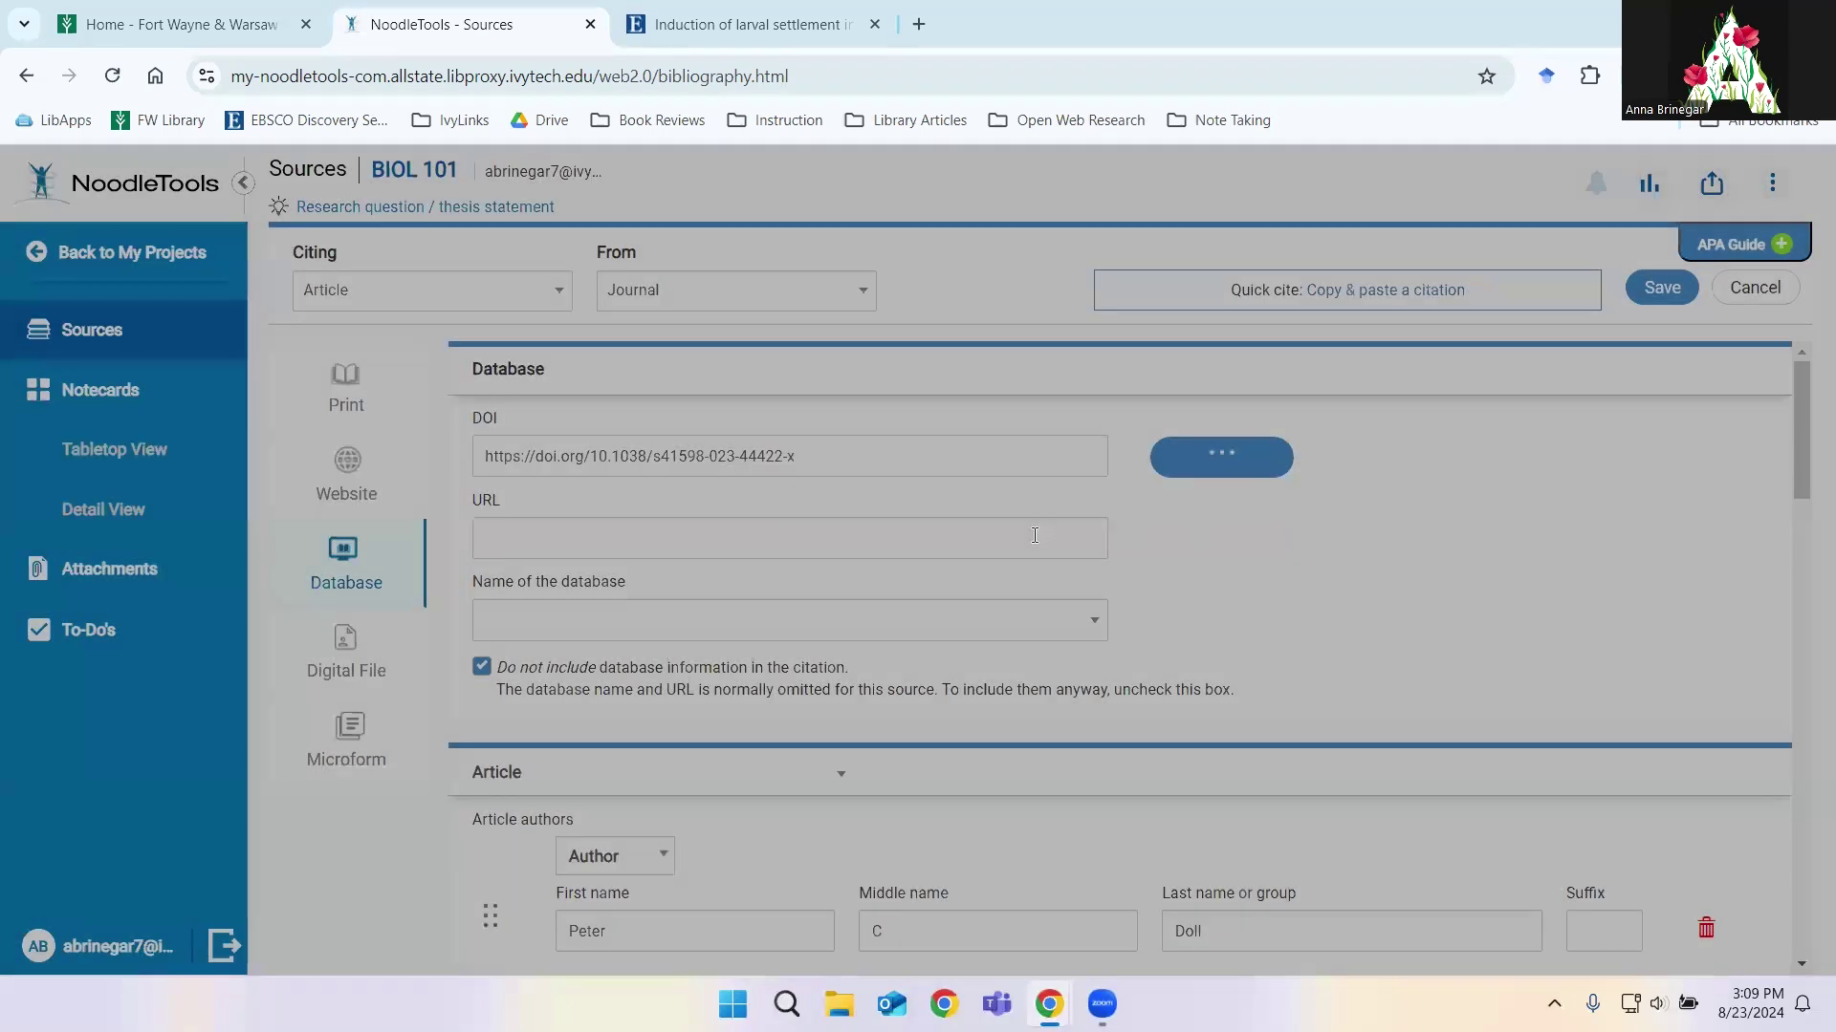
# Step: Review the imported authors and article title, and save the journal article citation
pyautogui.scroll(-8, 842, 586)
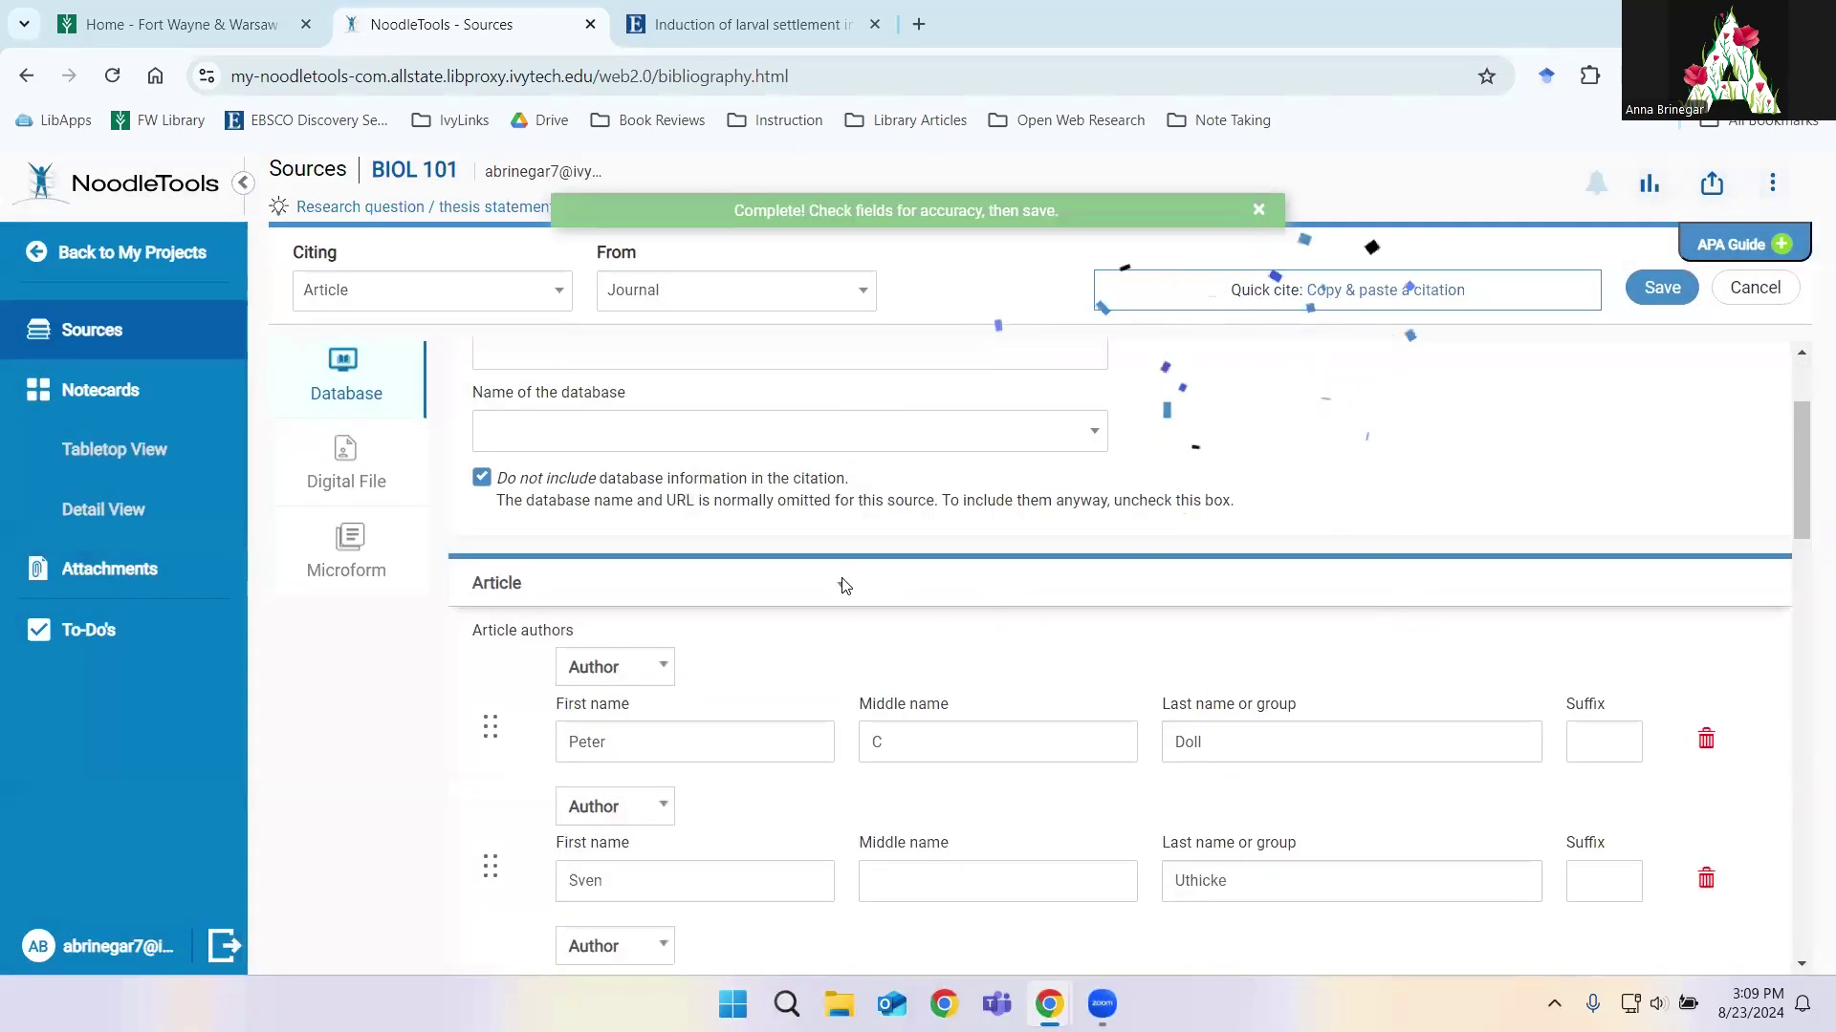
pyautogui.scroll(-5, 841, 586)
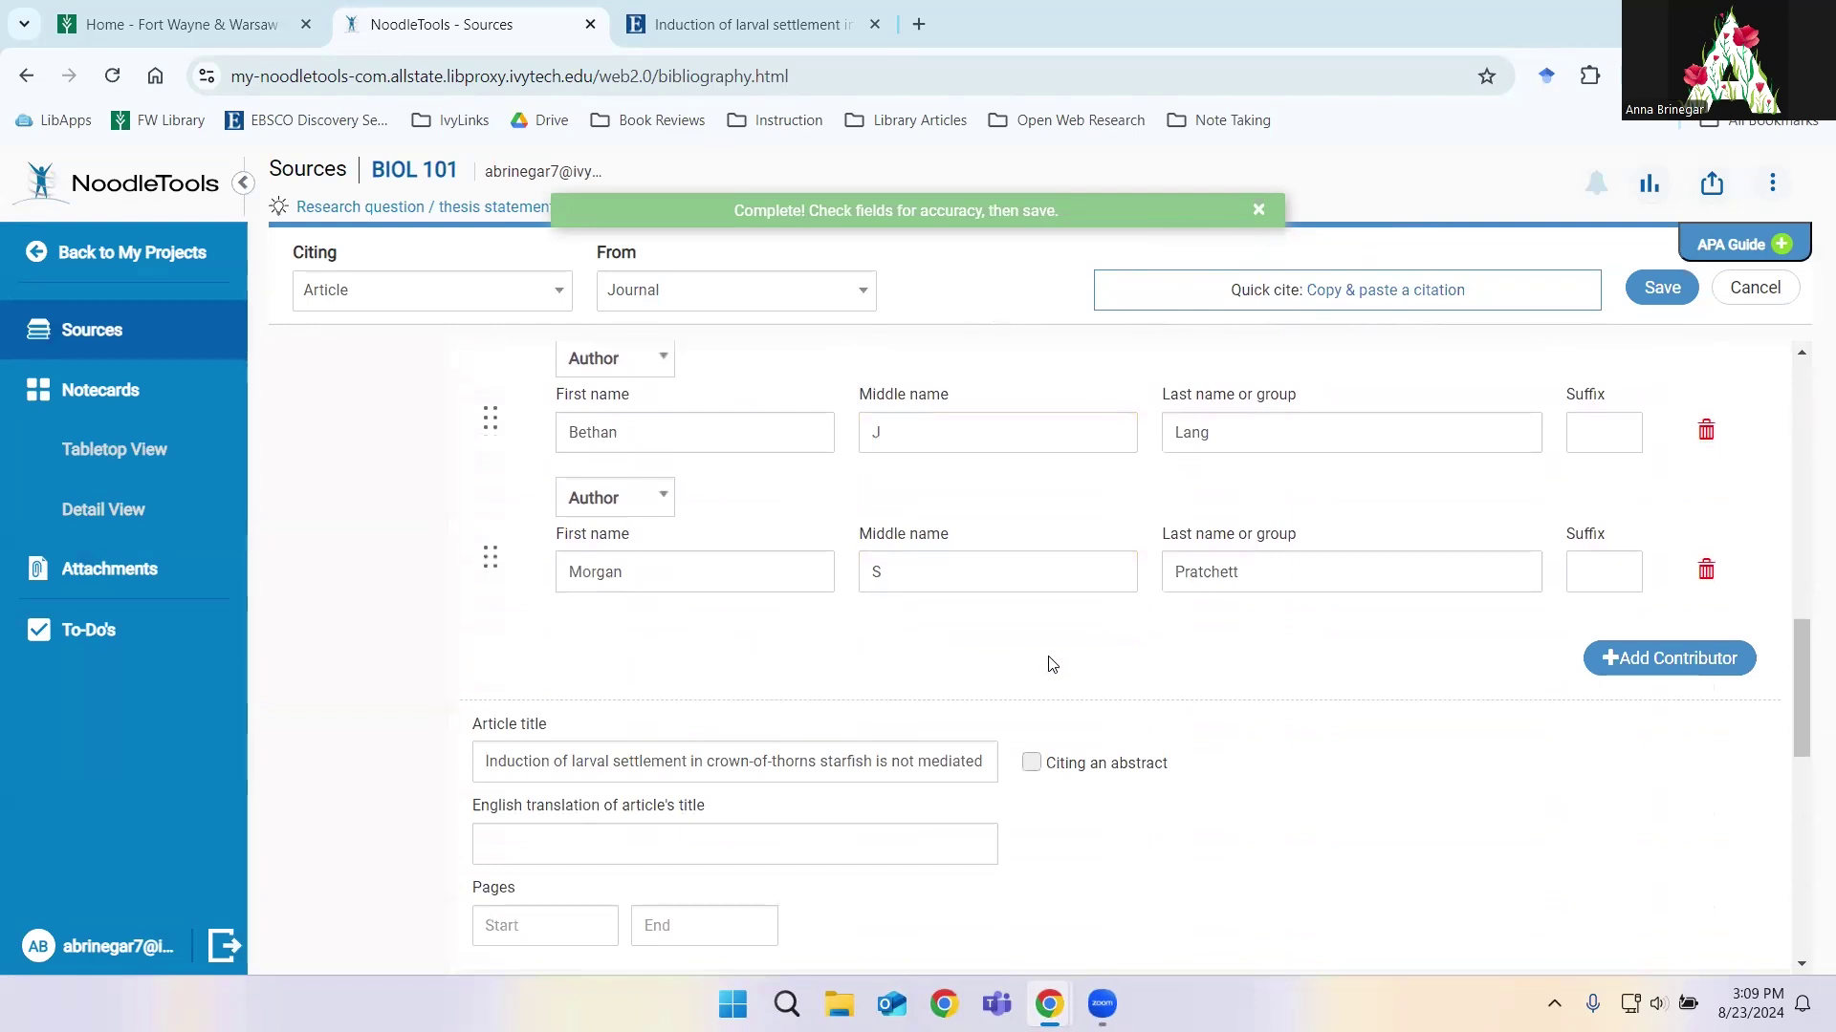
pyautogui.click(1662, 289)
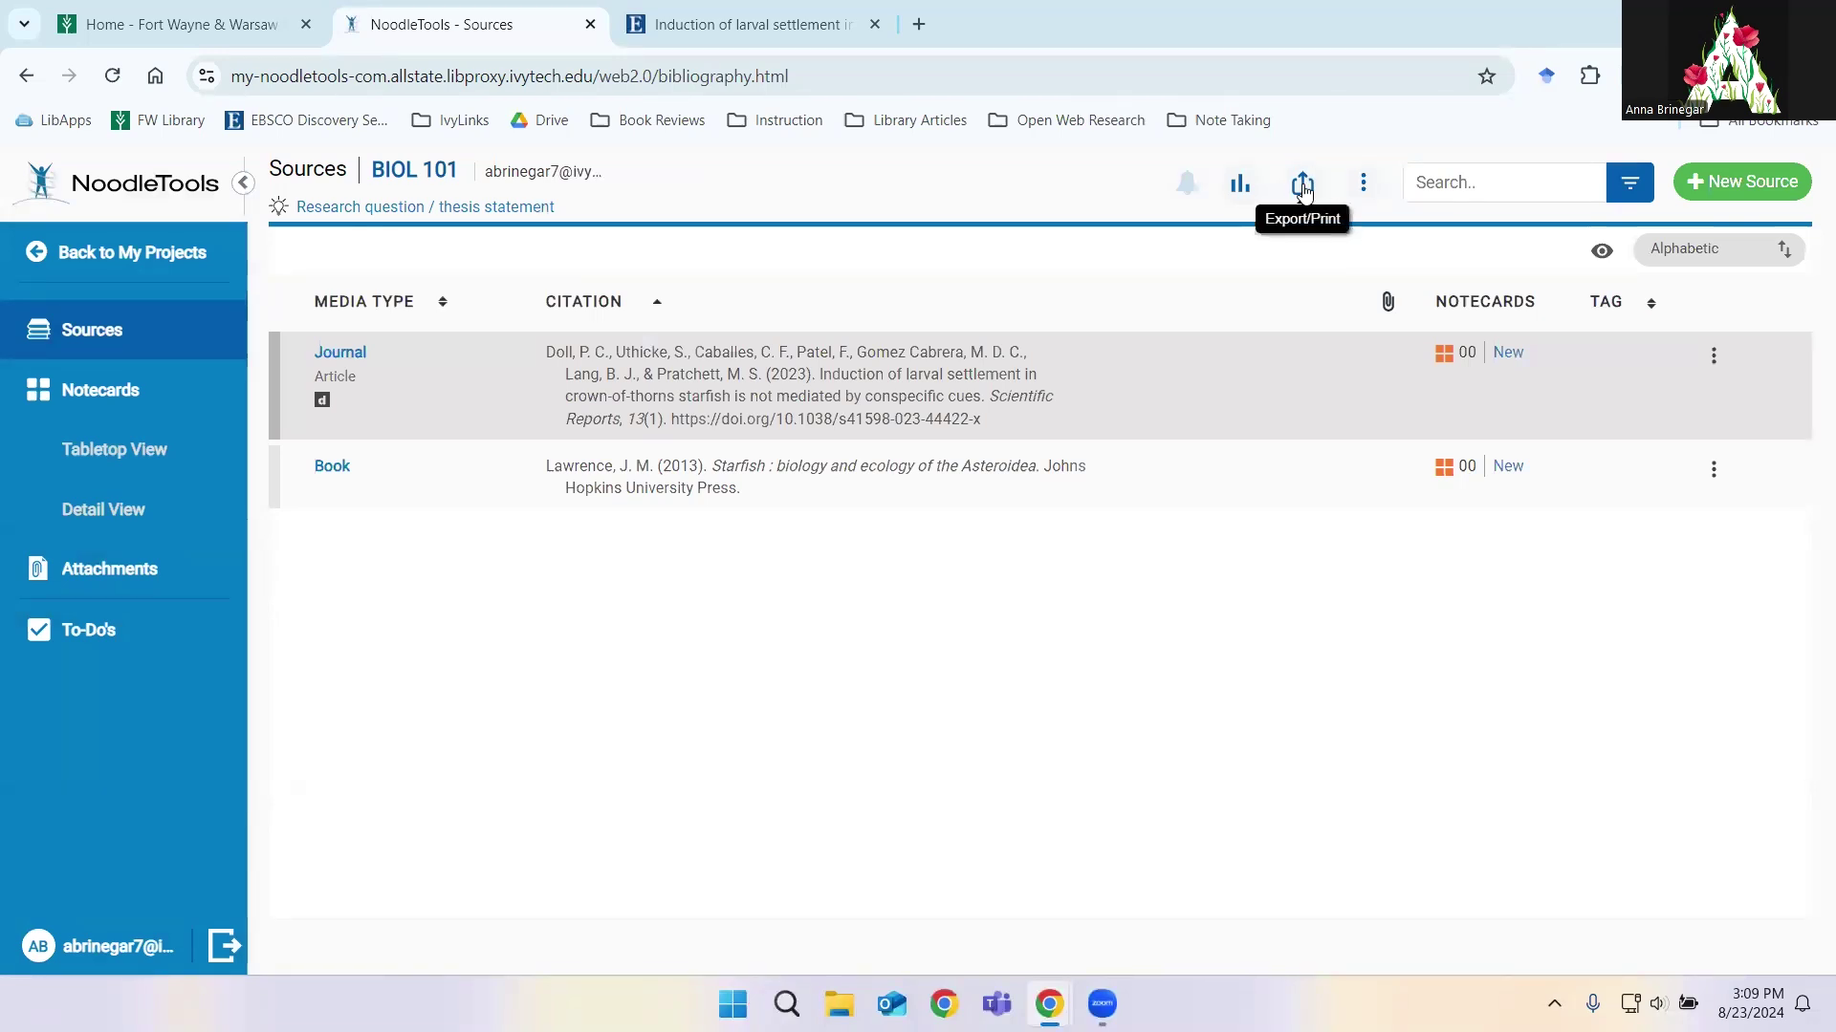
# Step: Export all sources of the BIOL 101 project to Word
pyautogui.click(1301, 191)
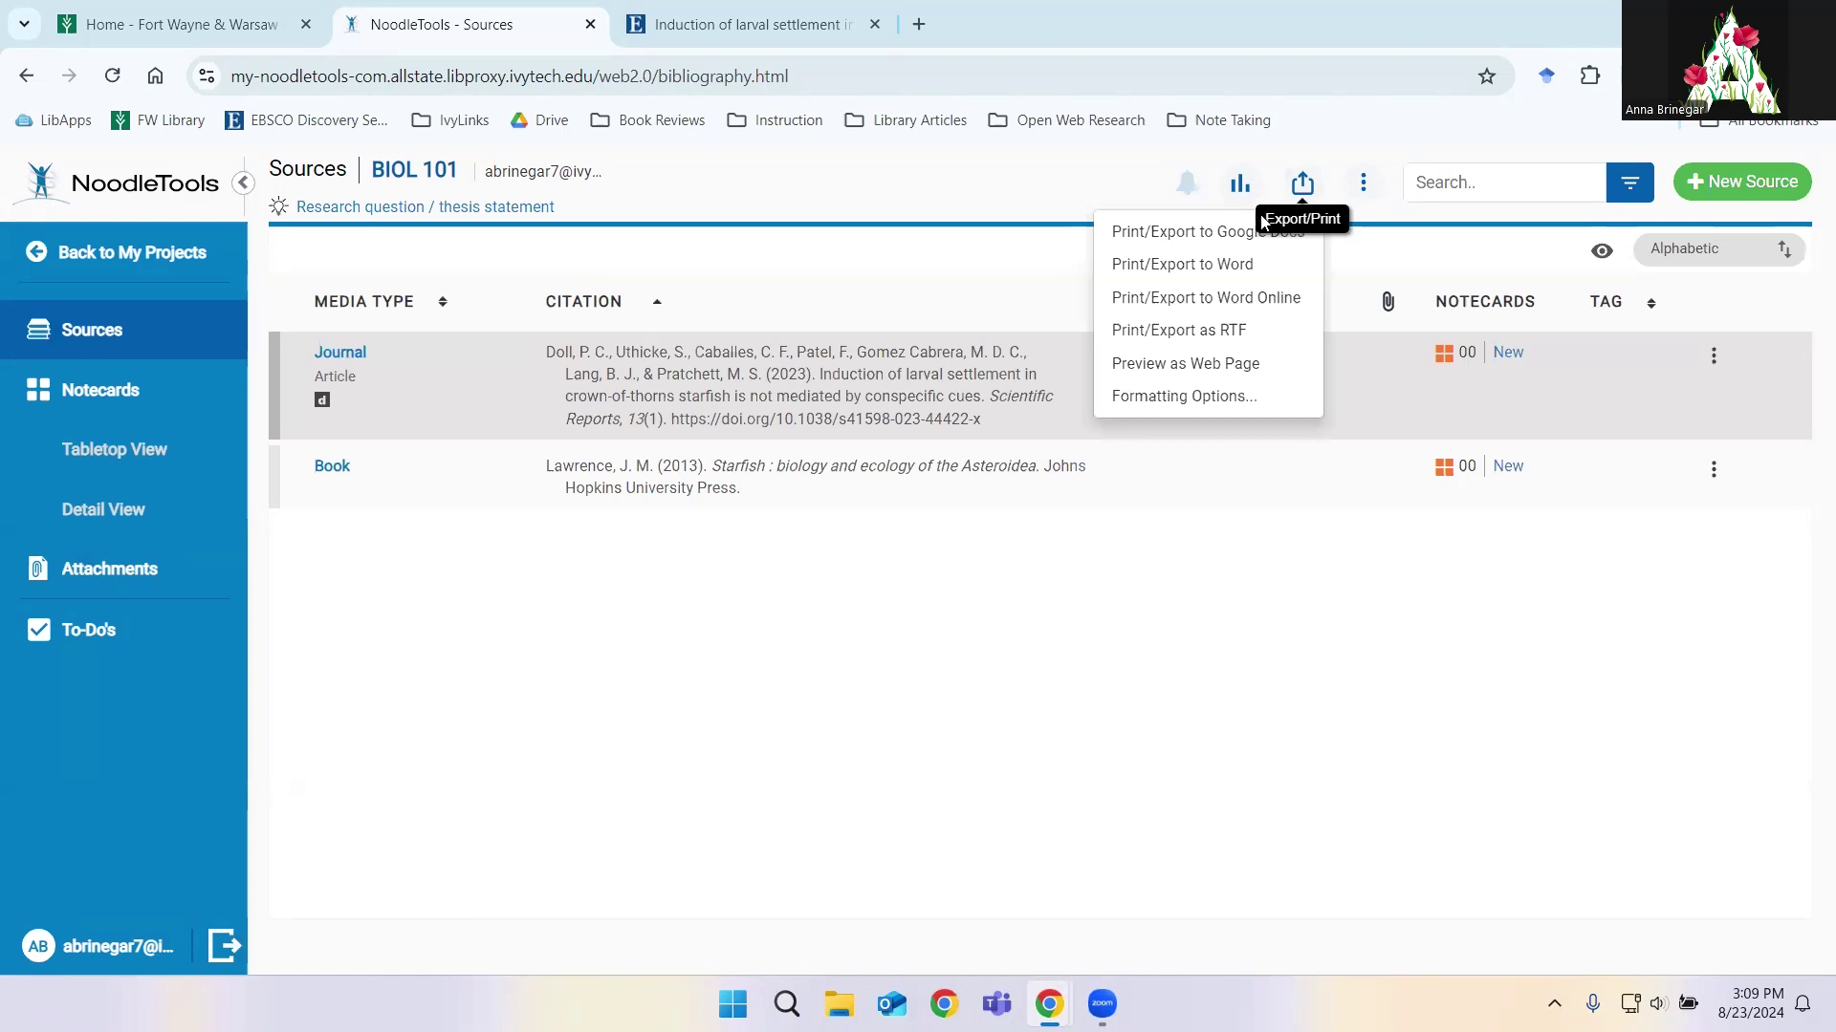
pyautogui.click(1185, 269)
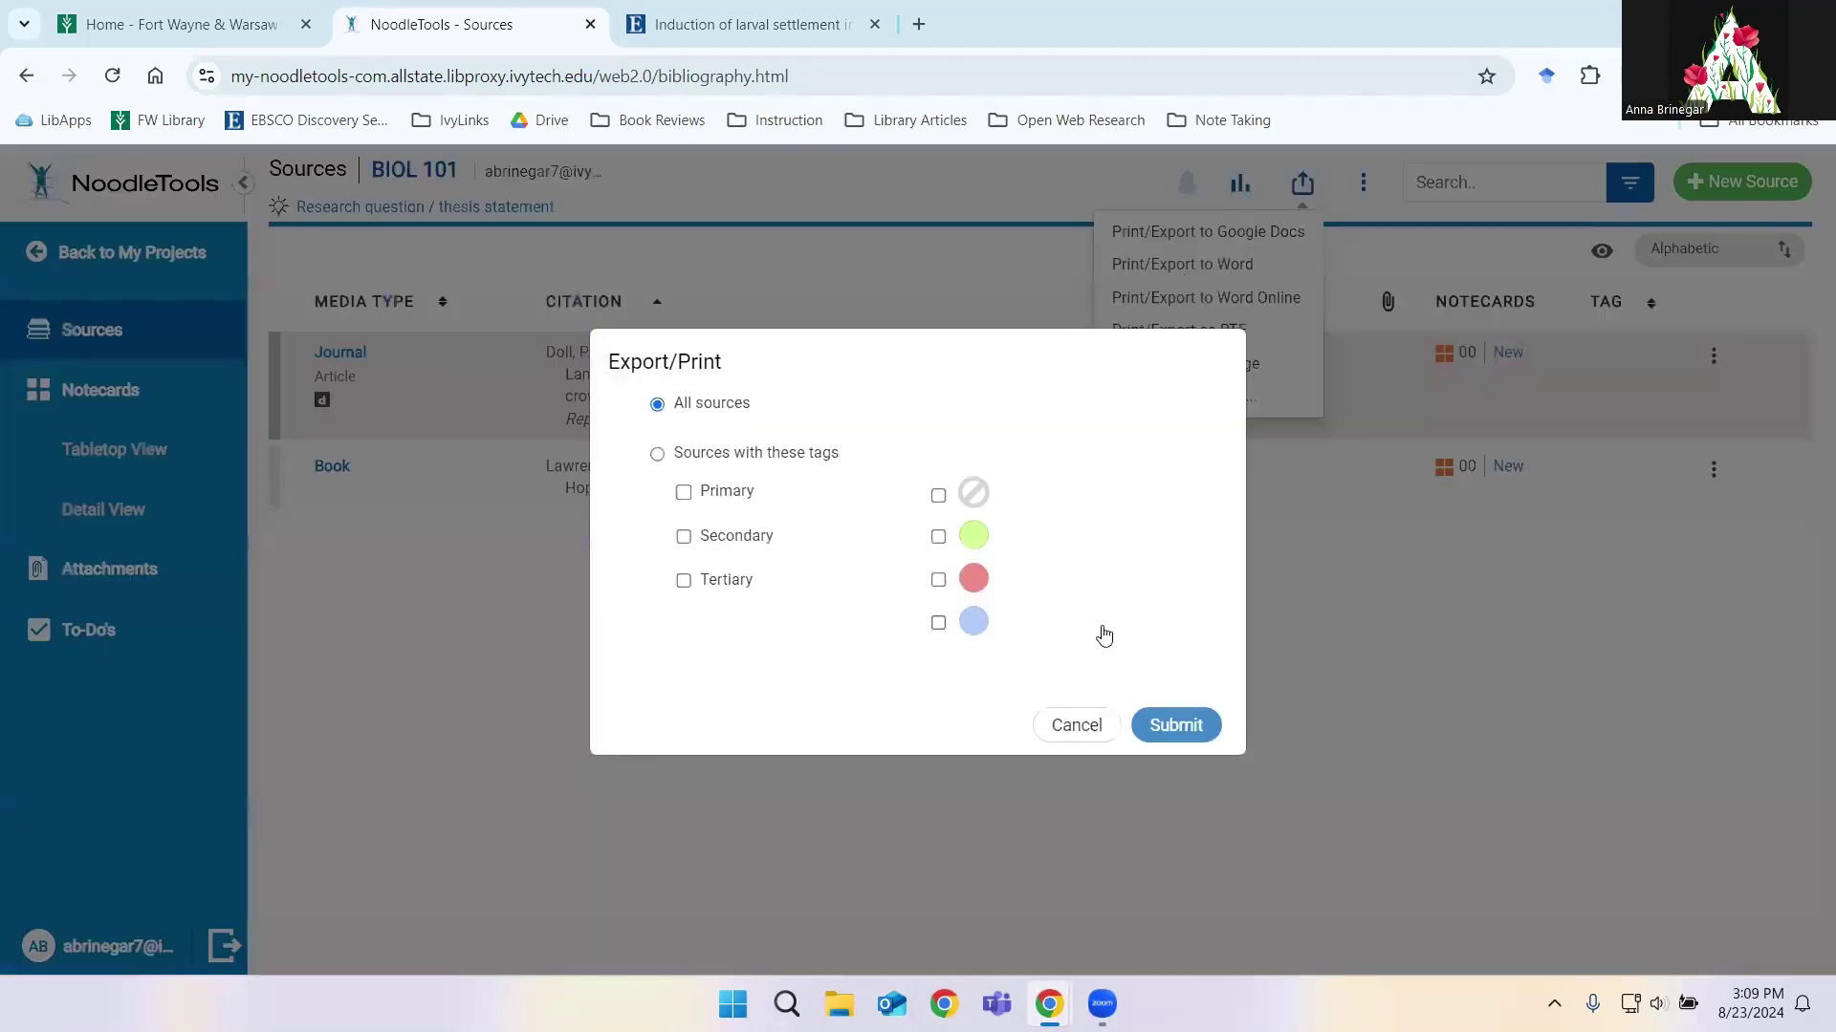
pyautogui.click(1180, 730)
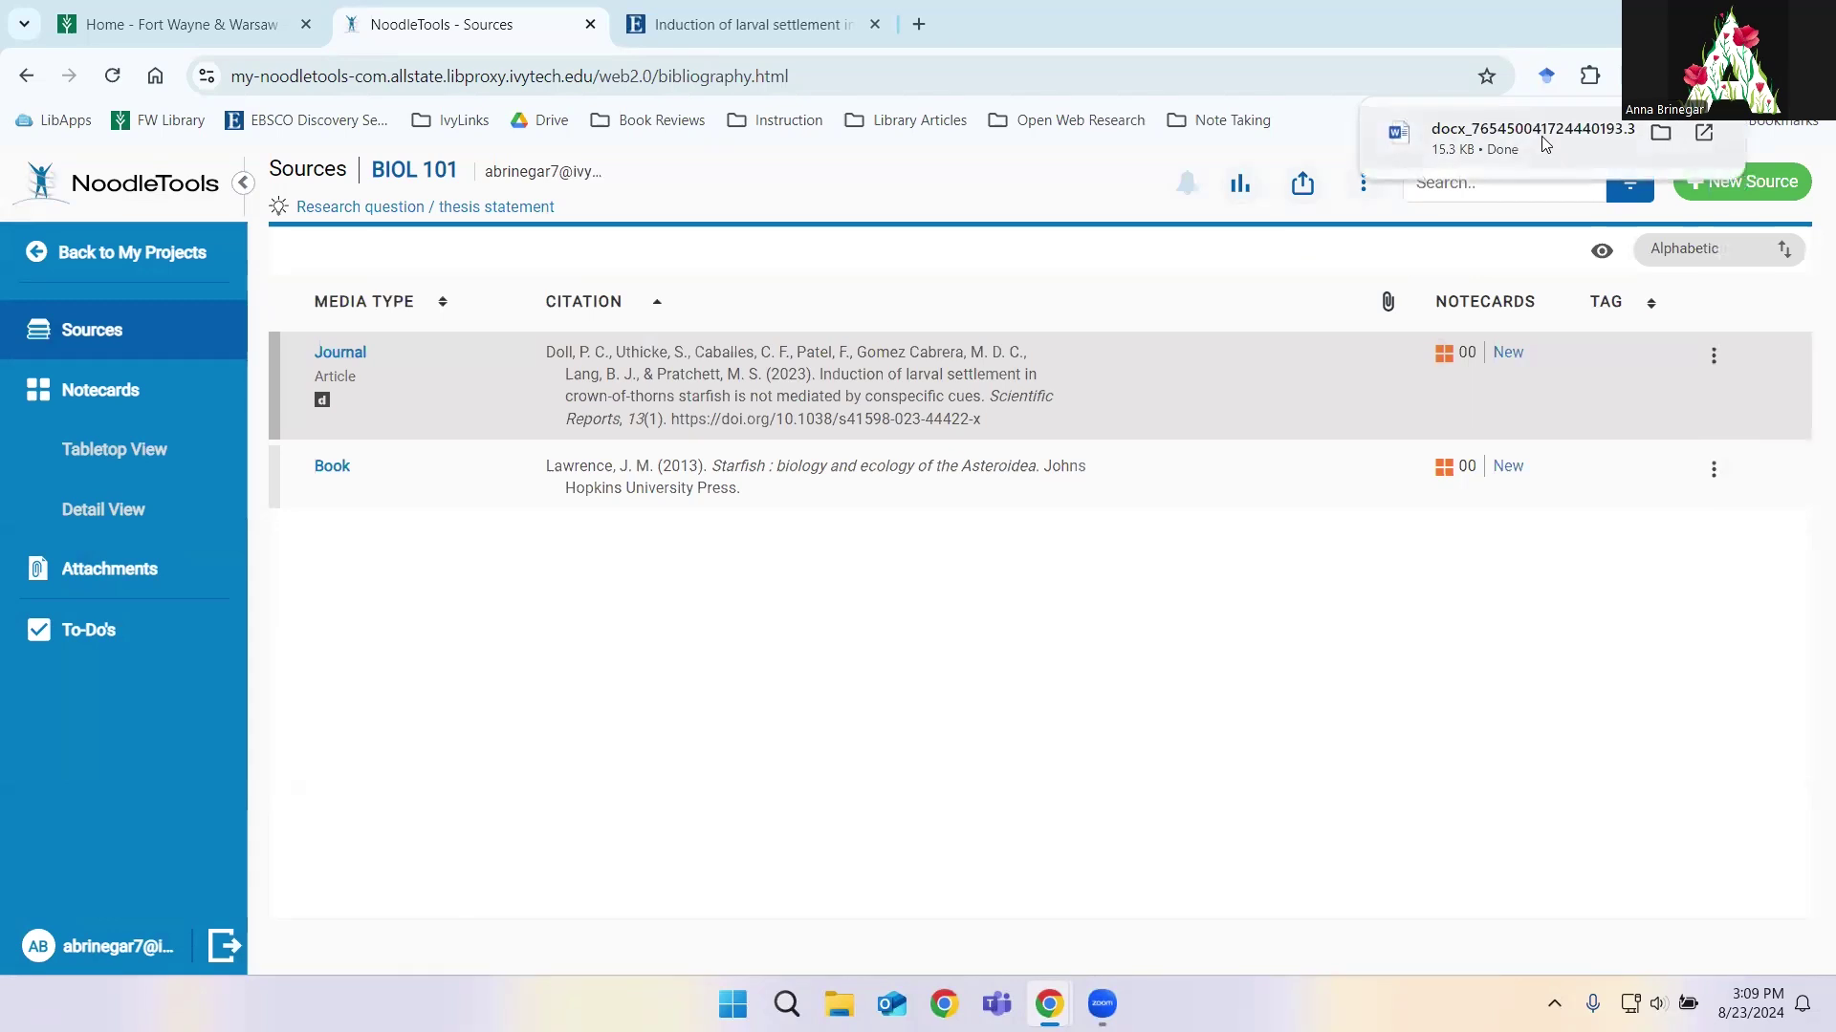
# Step: Open the exported reference list in Word, agree to update its fields, check the formatting, and close the document
pyautogui.click(1541, 136)
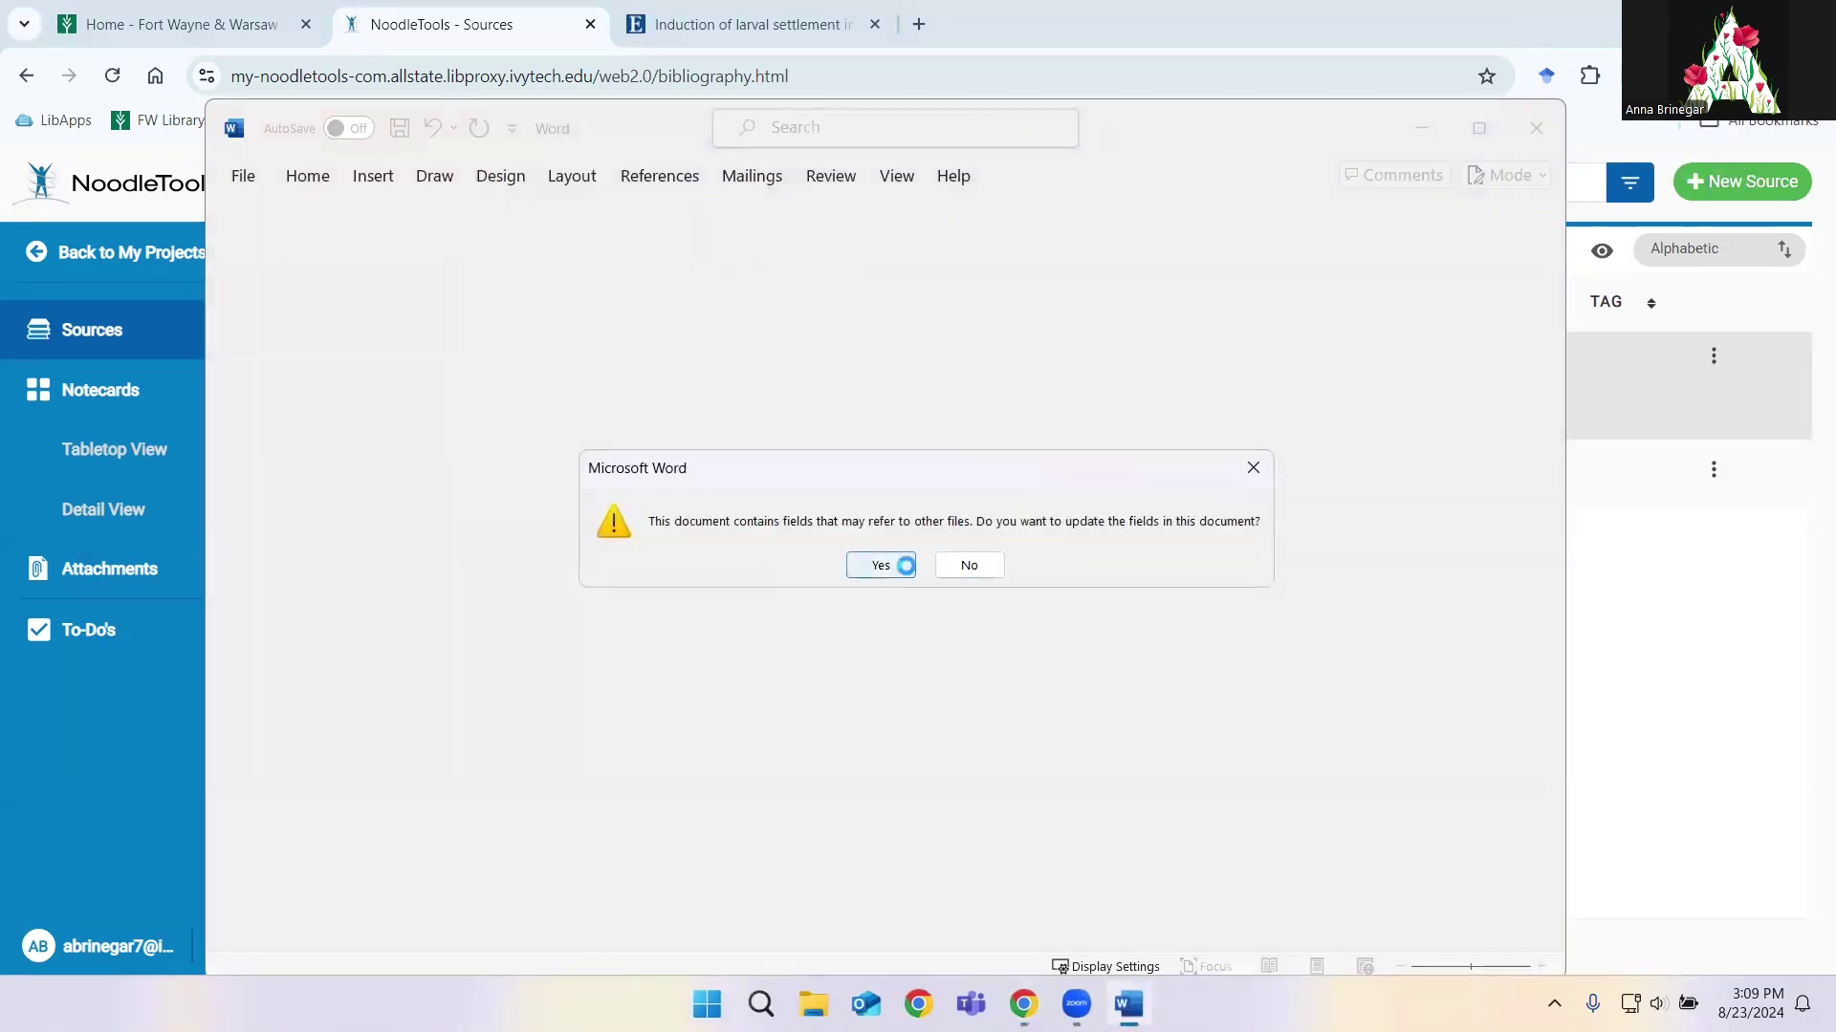
pyautogui.click(899, 566)
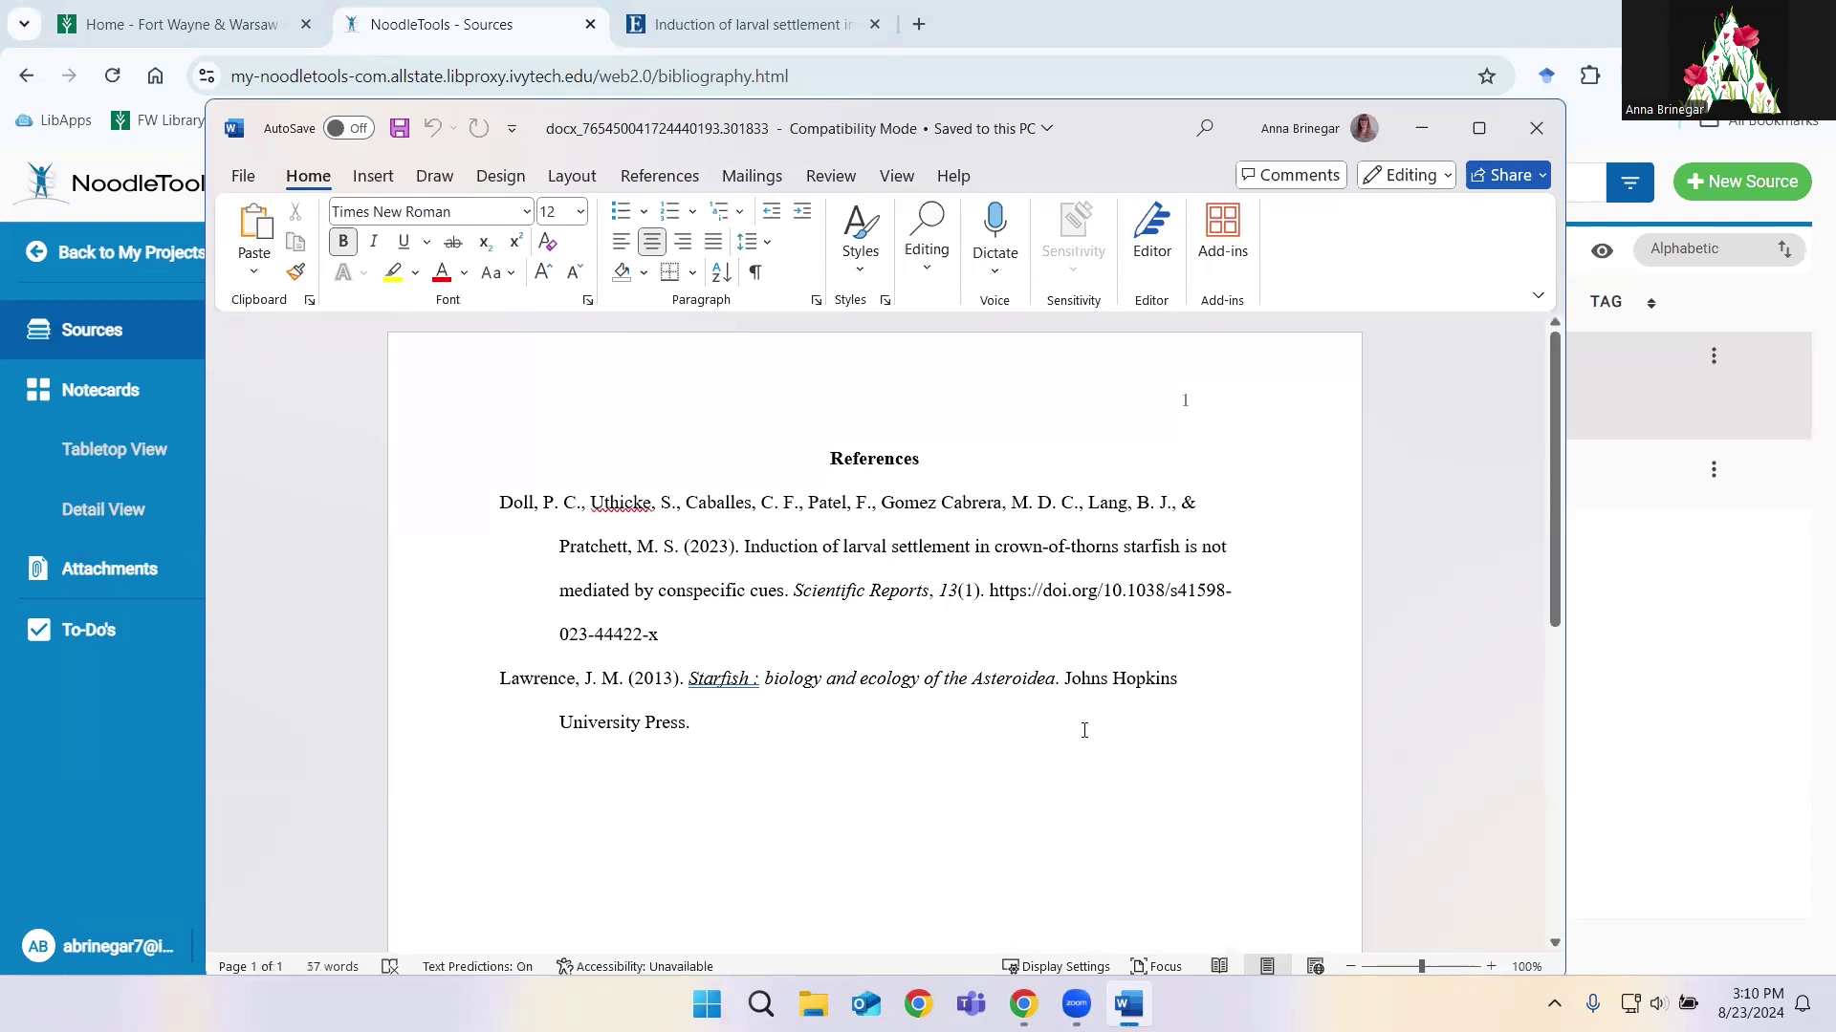
pyautogui.click(1536, 128)
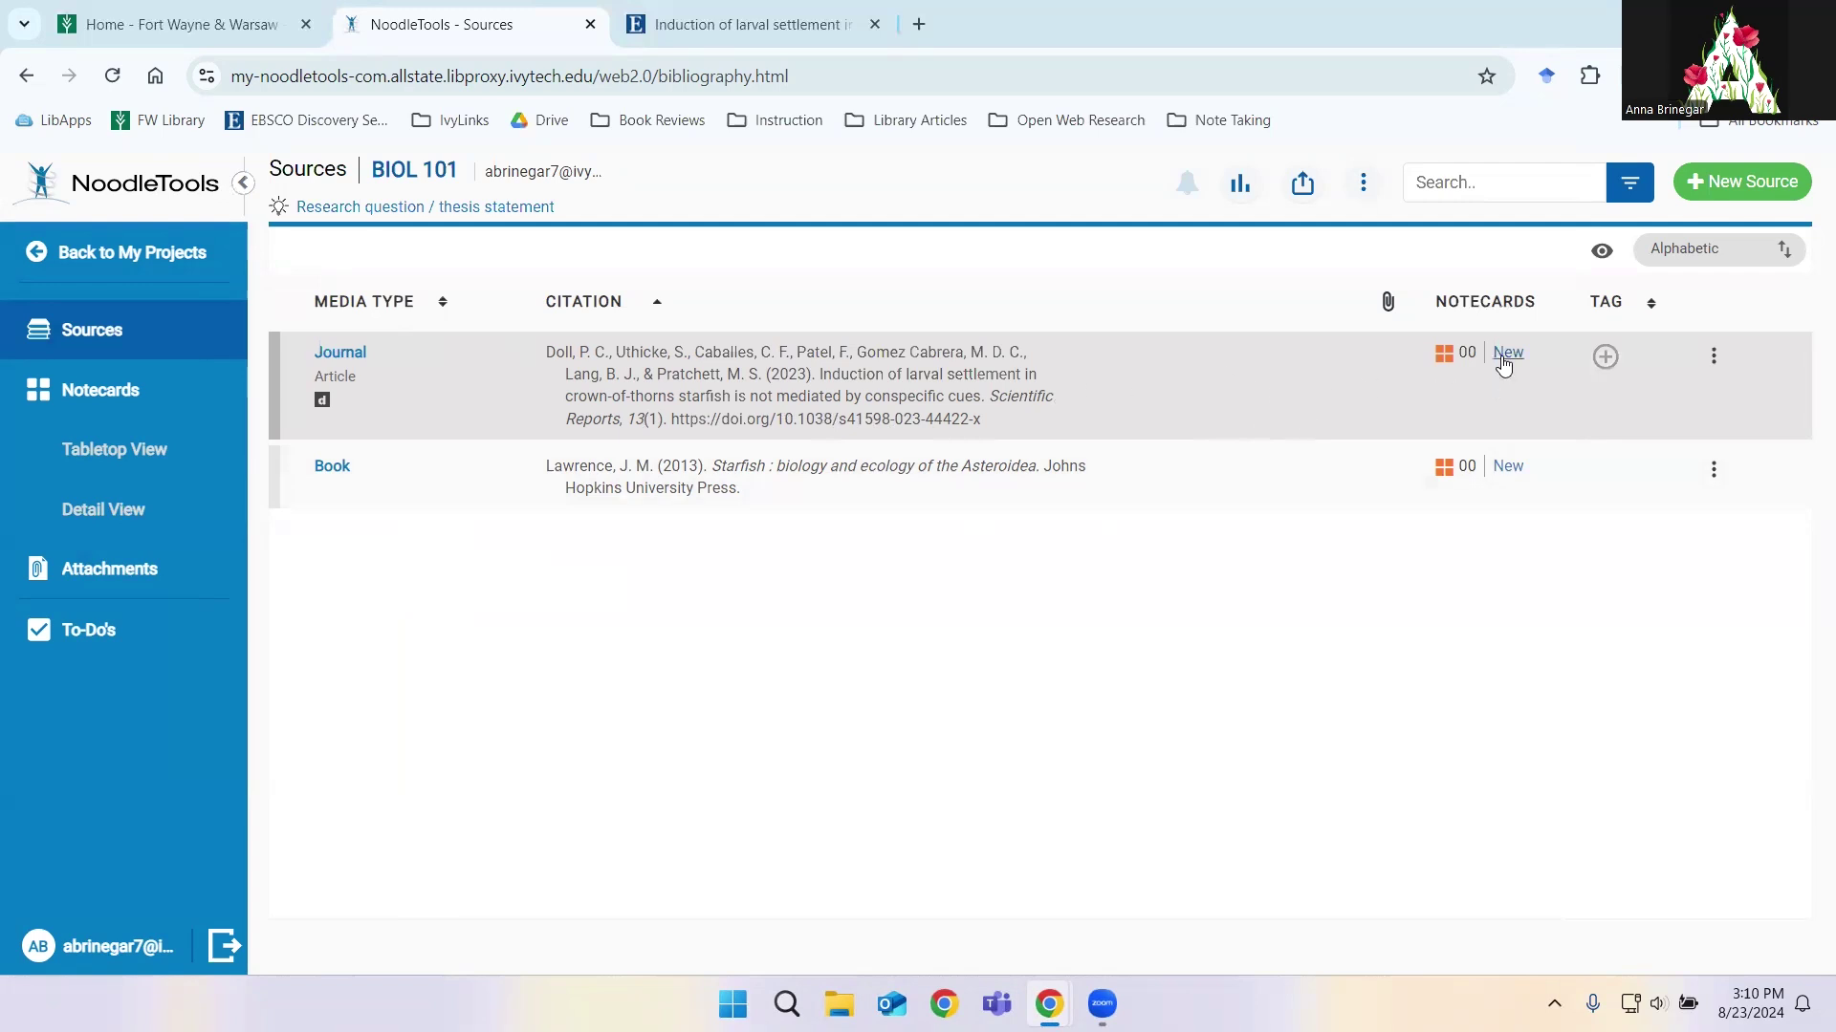
pyautogui.moveTo(1441, 295); pyautogui.dragTo(1535, 304)
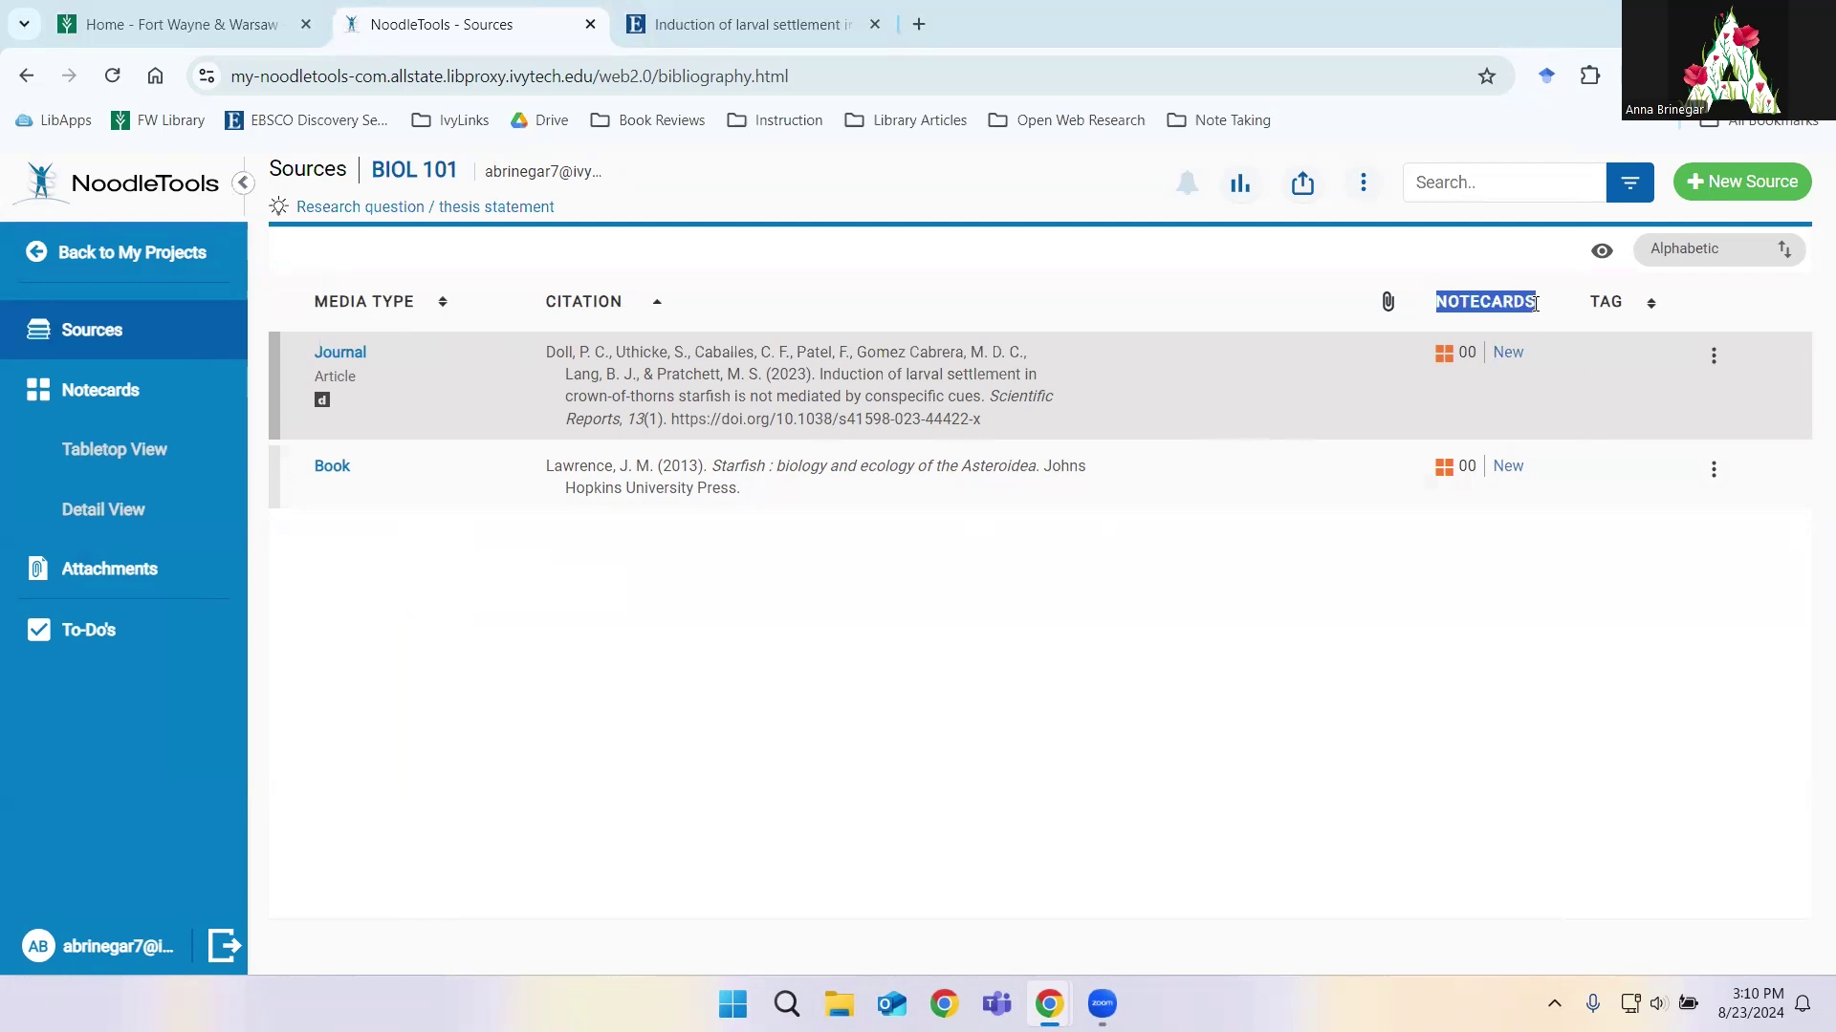
pyautogui.click(1470, 296)
pyautogui.doubleClick(1455, 296)
pyautogui.click(1478, 299)
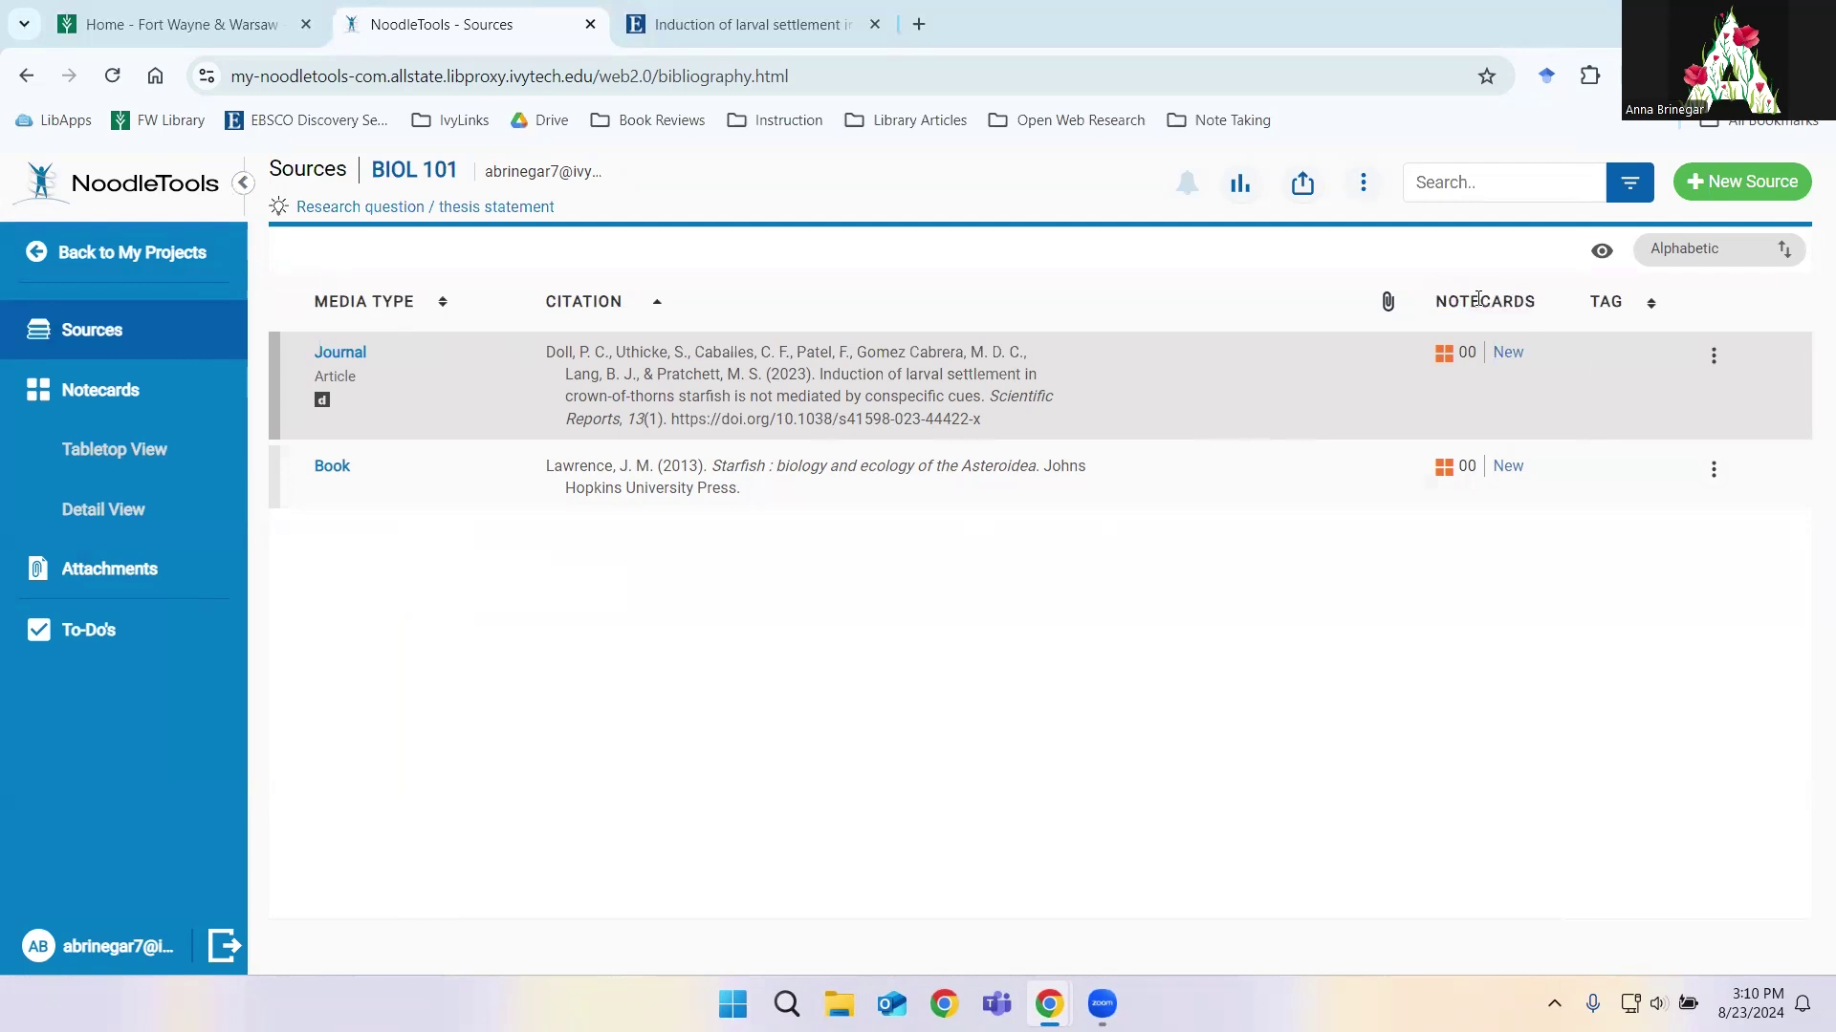
# Step: Start a new notecard for the journal article and look over its direct quotation, paraphrase and ideas sections
pyautogui.click(1507, 356)
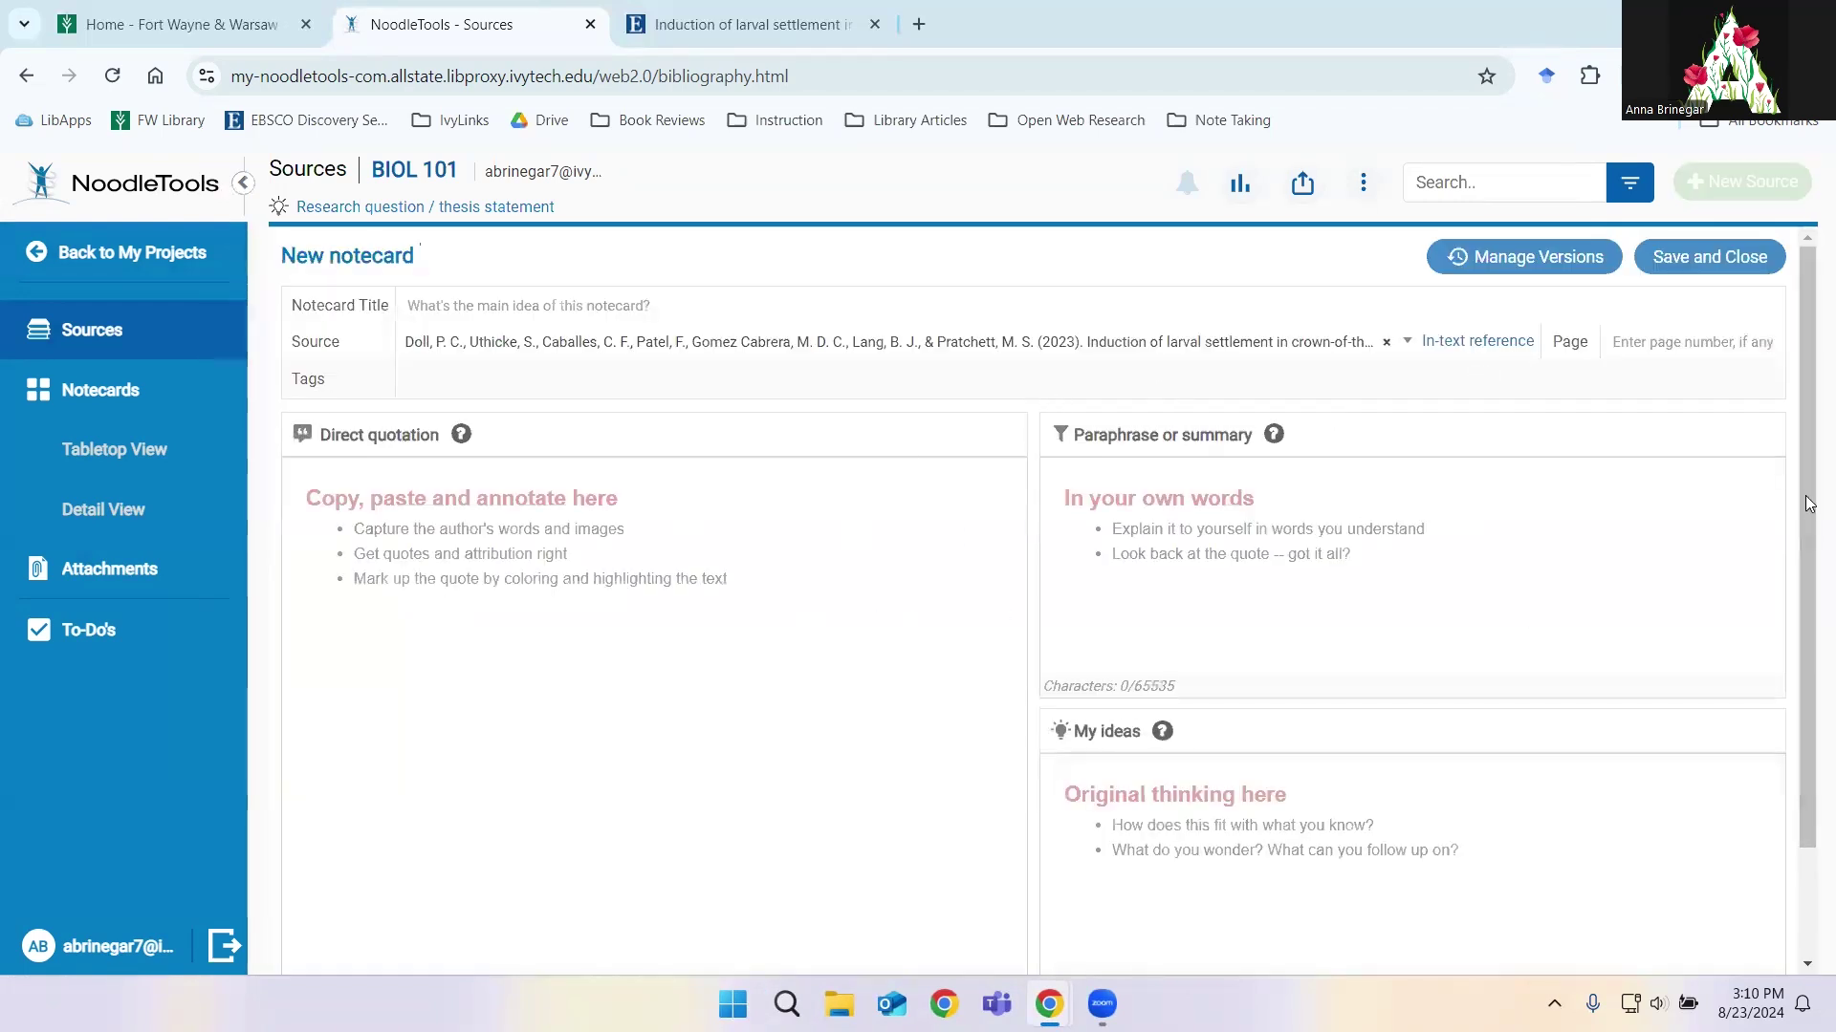
pyautogui.moveTo(1809, 504)
pyautogui.mouseDown()
pyautogui.moveTo(1805, 573)
pyautogui.moveTo(1806, 504)
pyautogui.mouseUp()
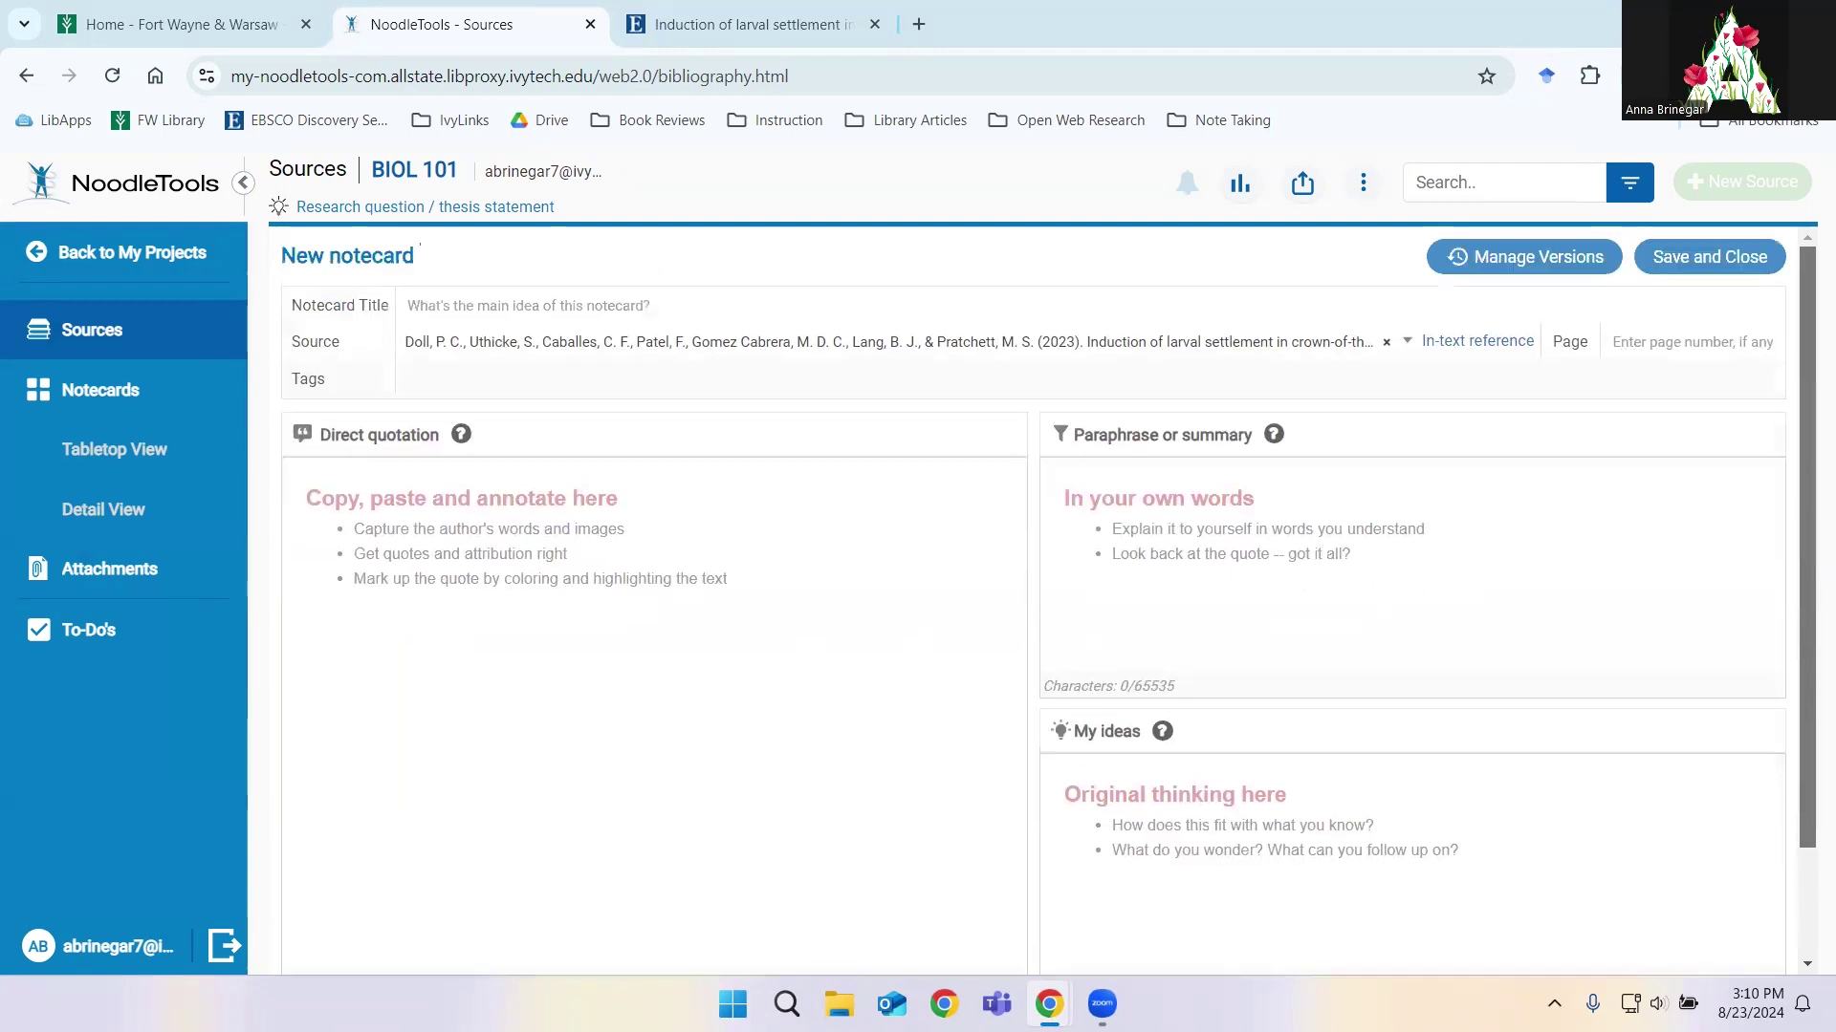
pyautogui.scroll(-1, 1050, 602)
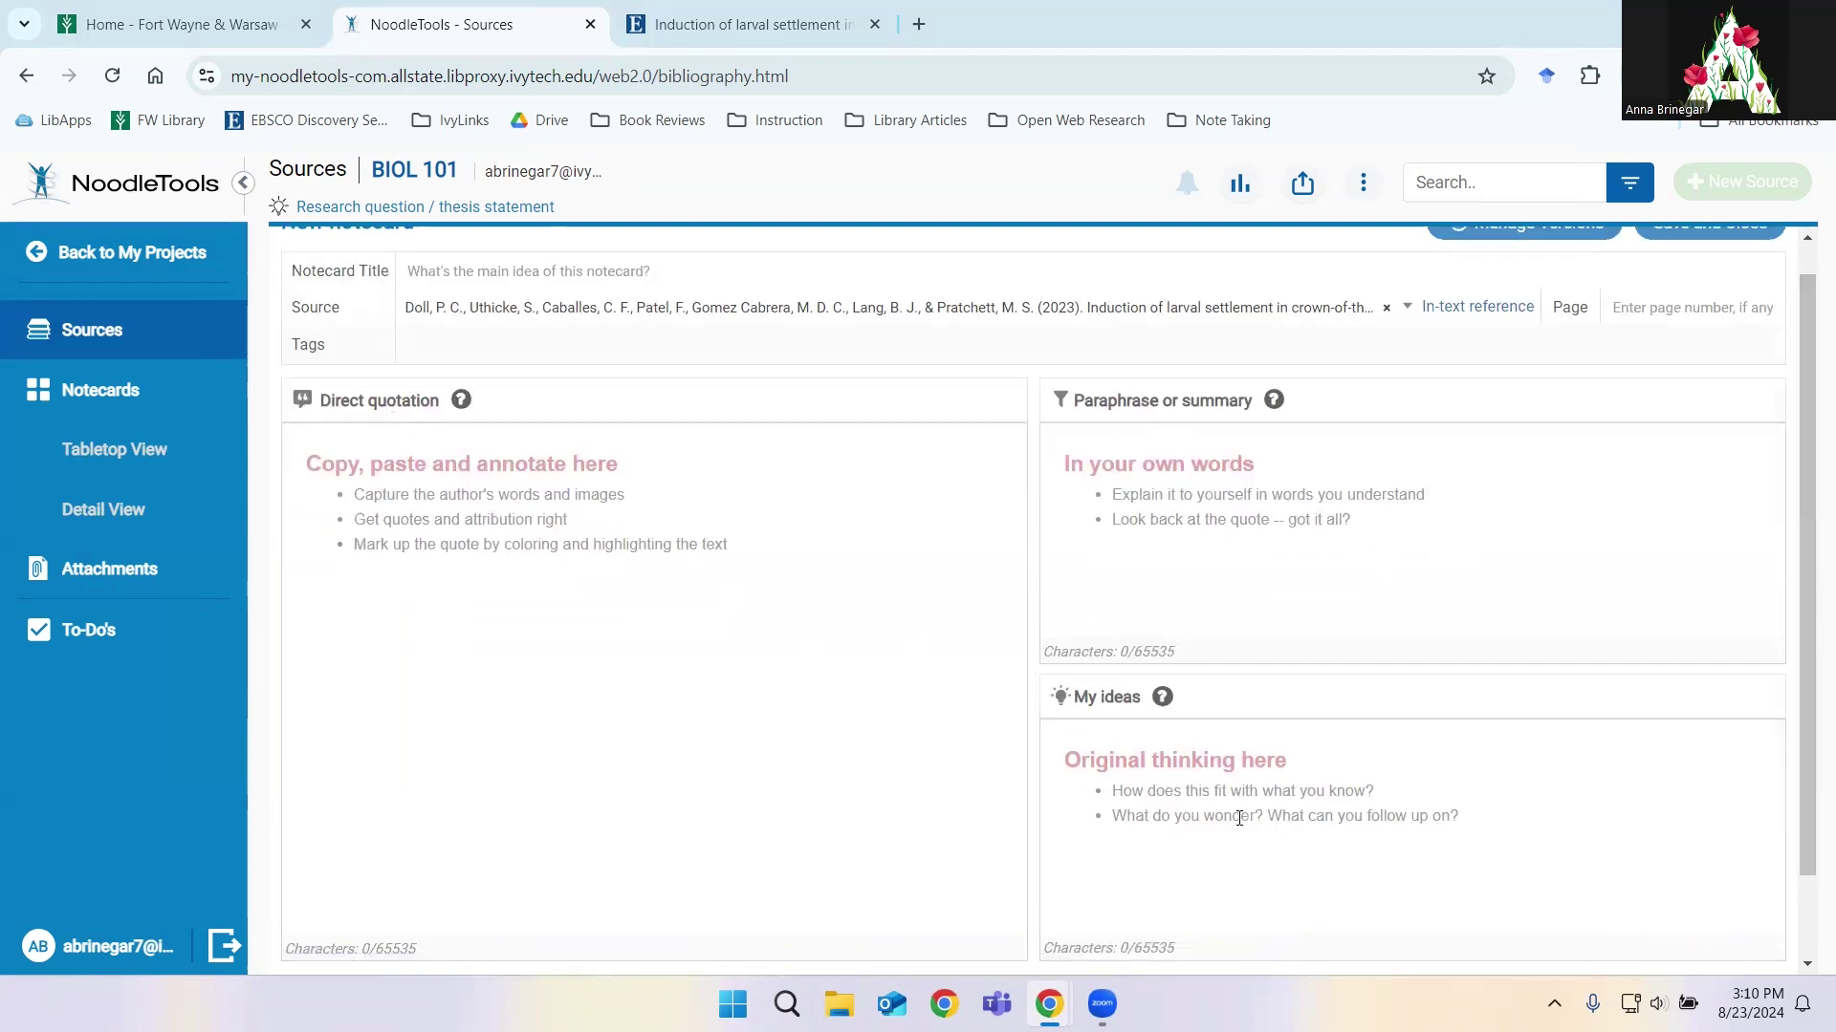
pyautogui.scroll(1, 948, 765)
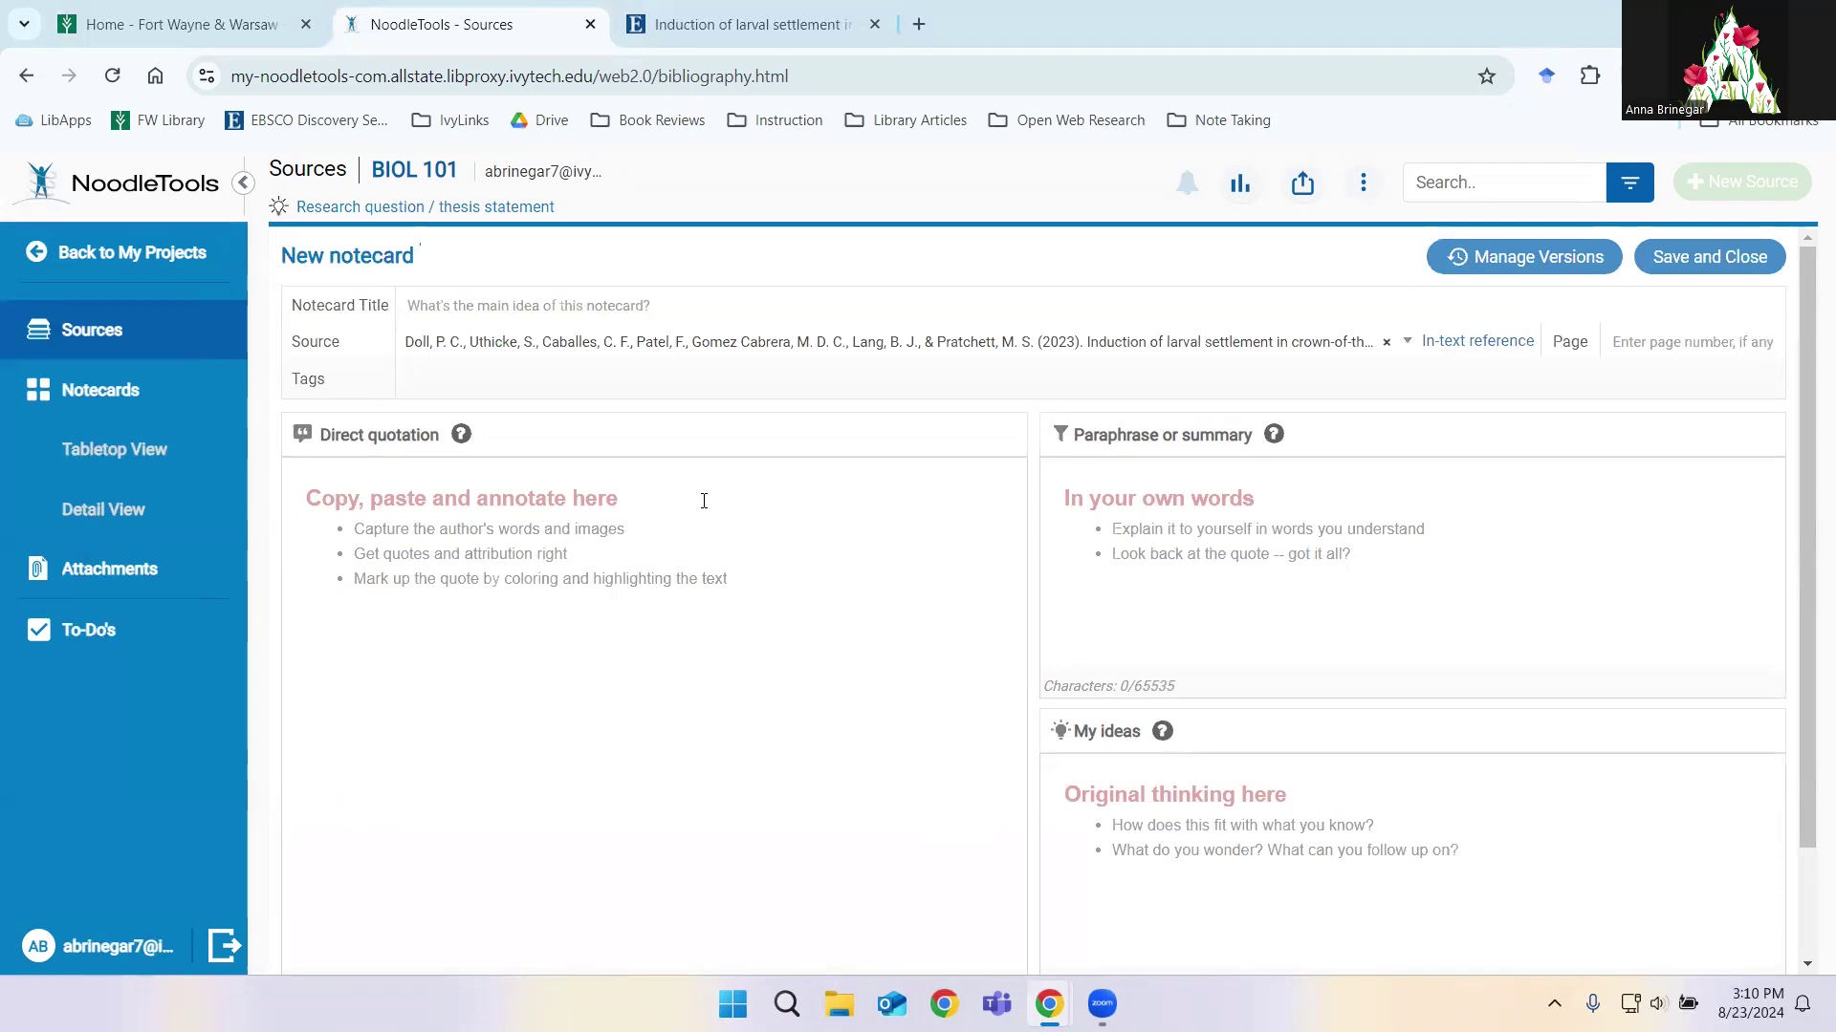
# Step: Leave the new notecard, examine the annotation section of the journal article's citation in the BIOL 101 project, and return to the project list
pyautogui.click(27, 78)
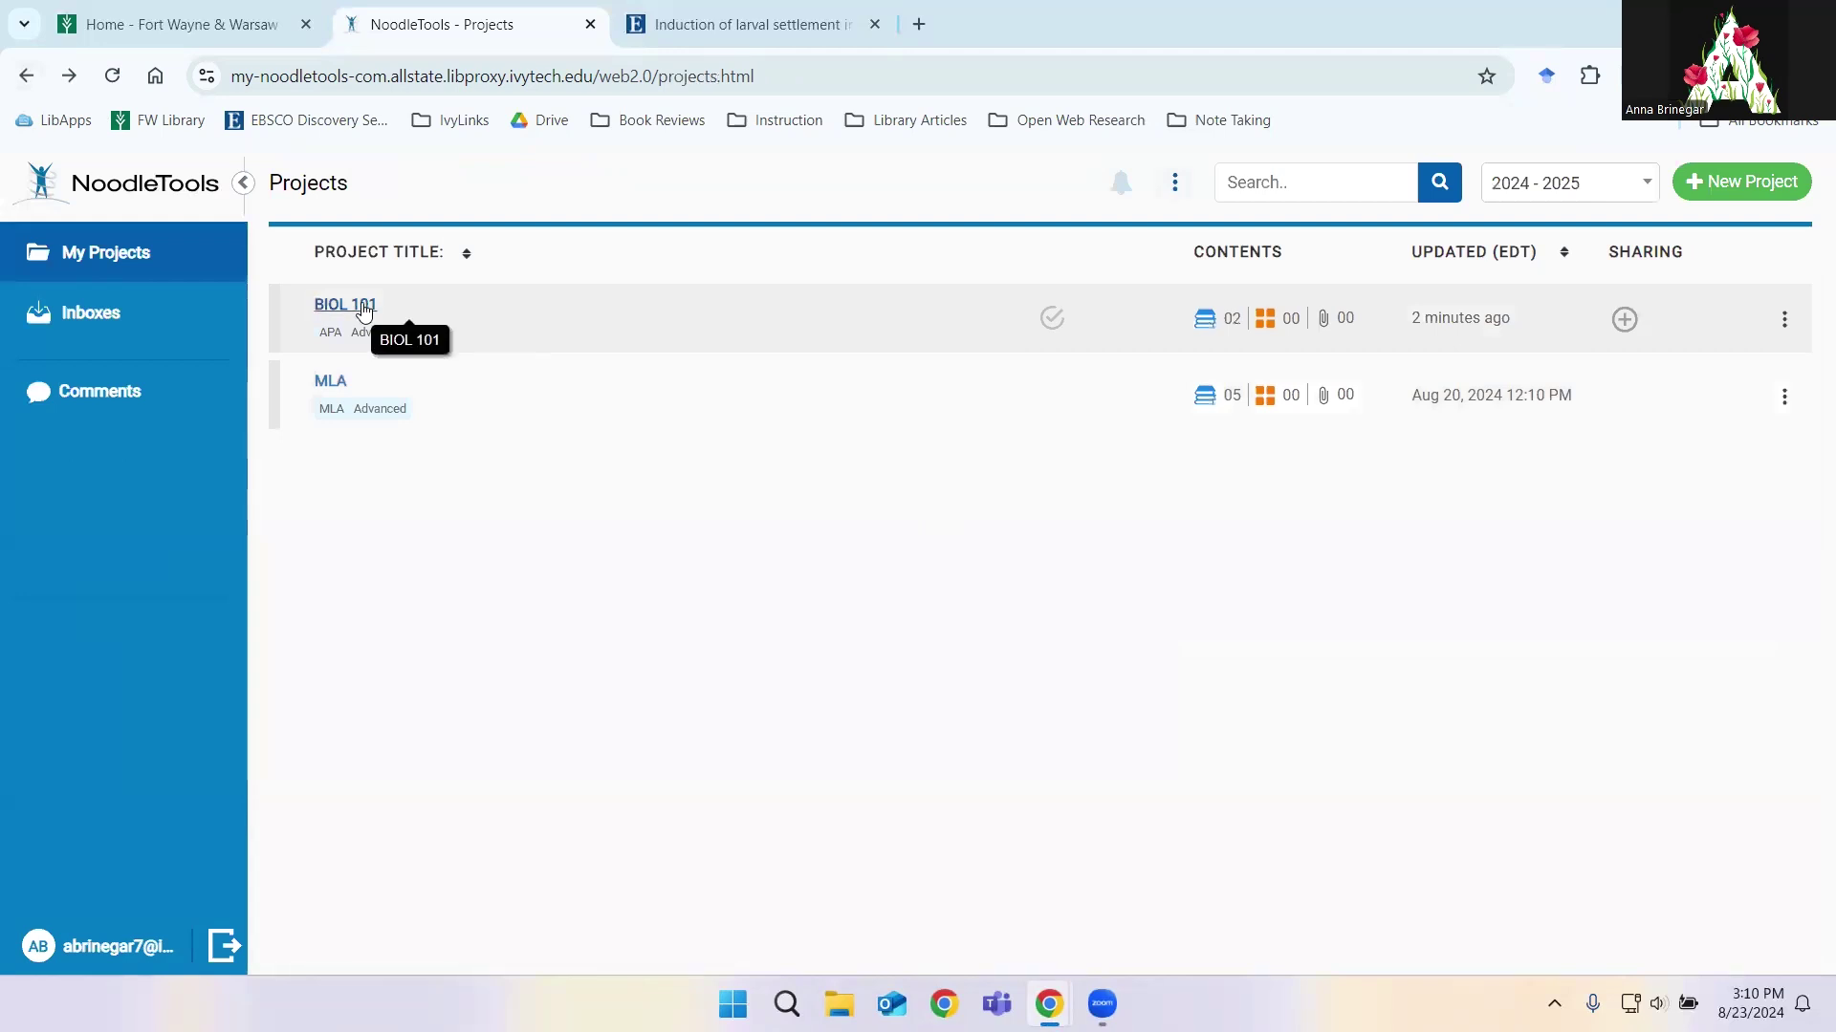
pyautogui.click(367, 307)
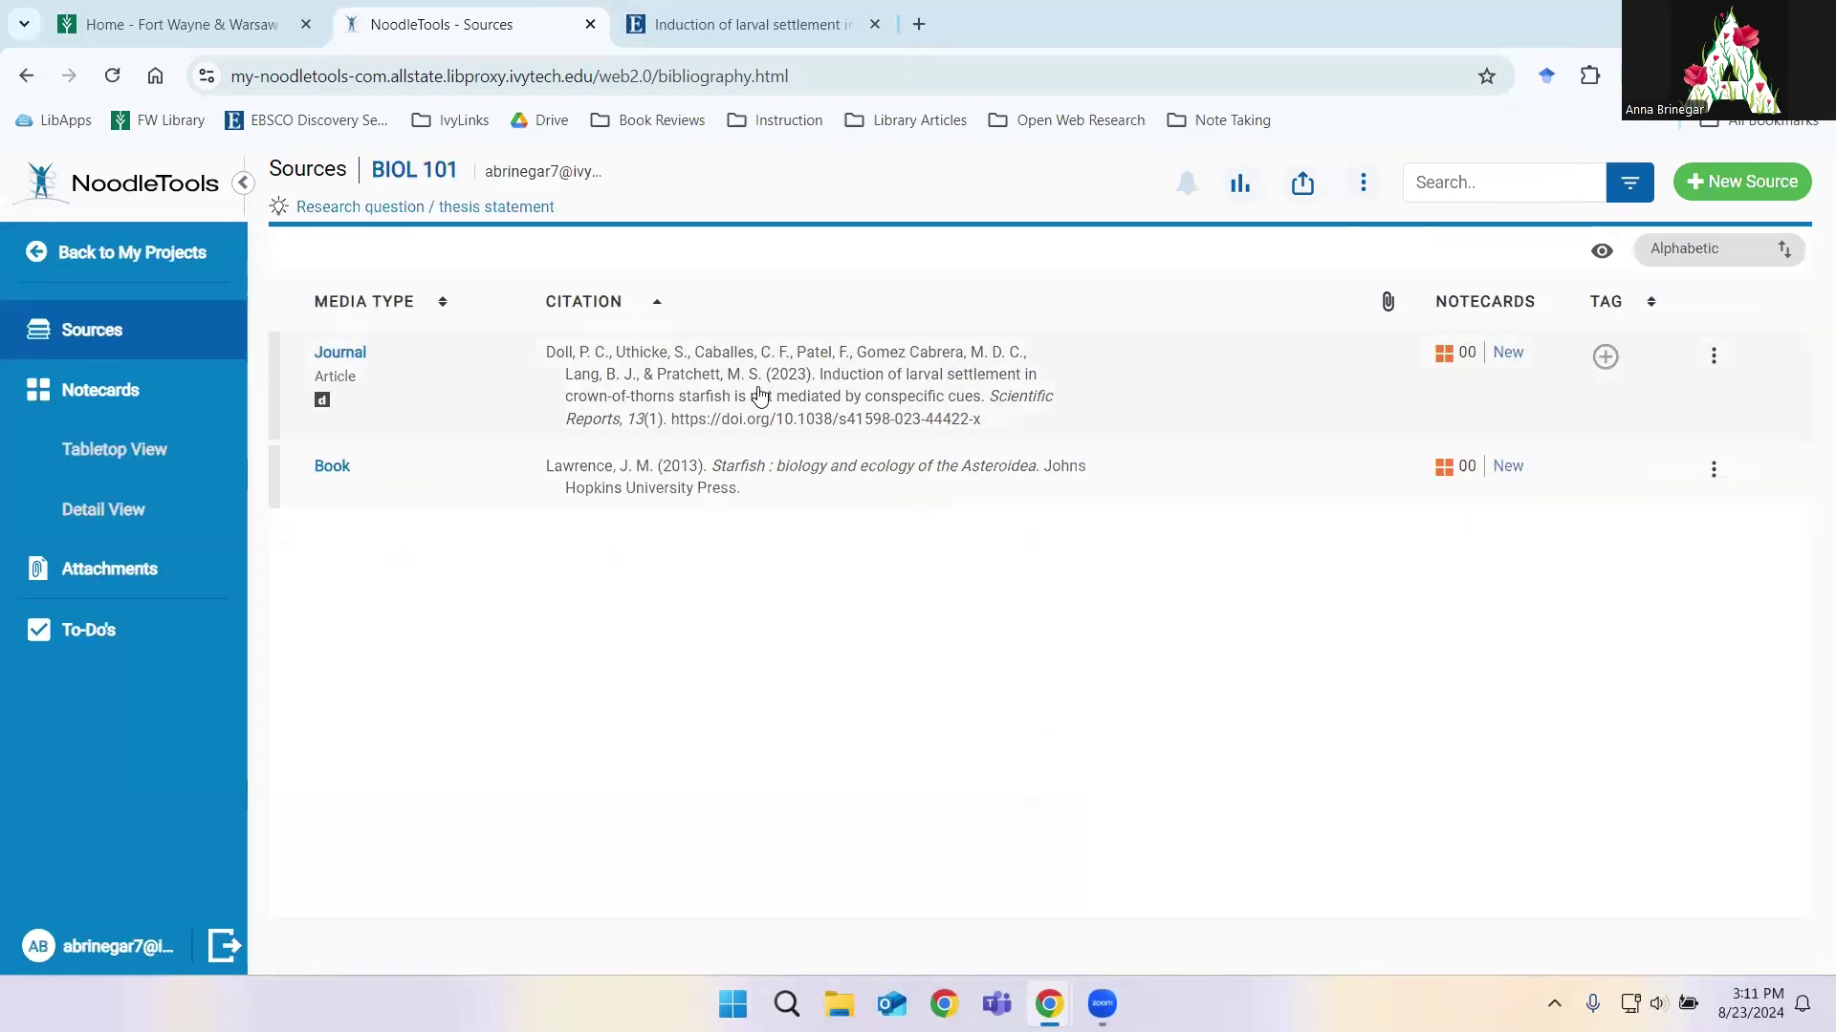
pyautogui.click(760, 396)
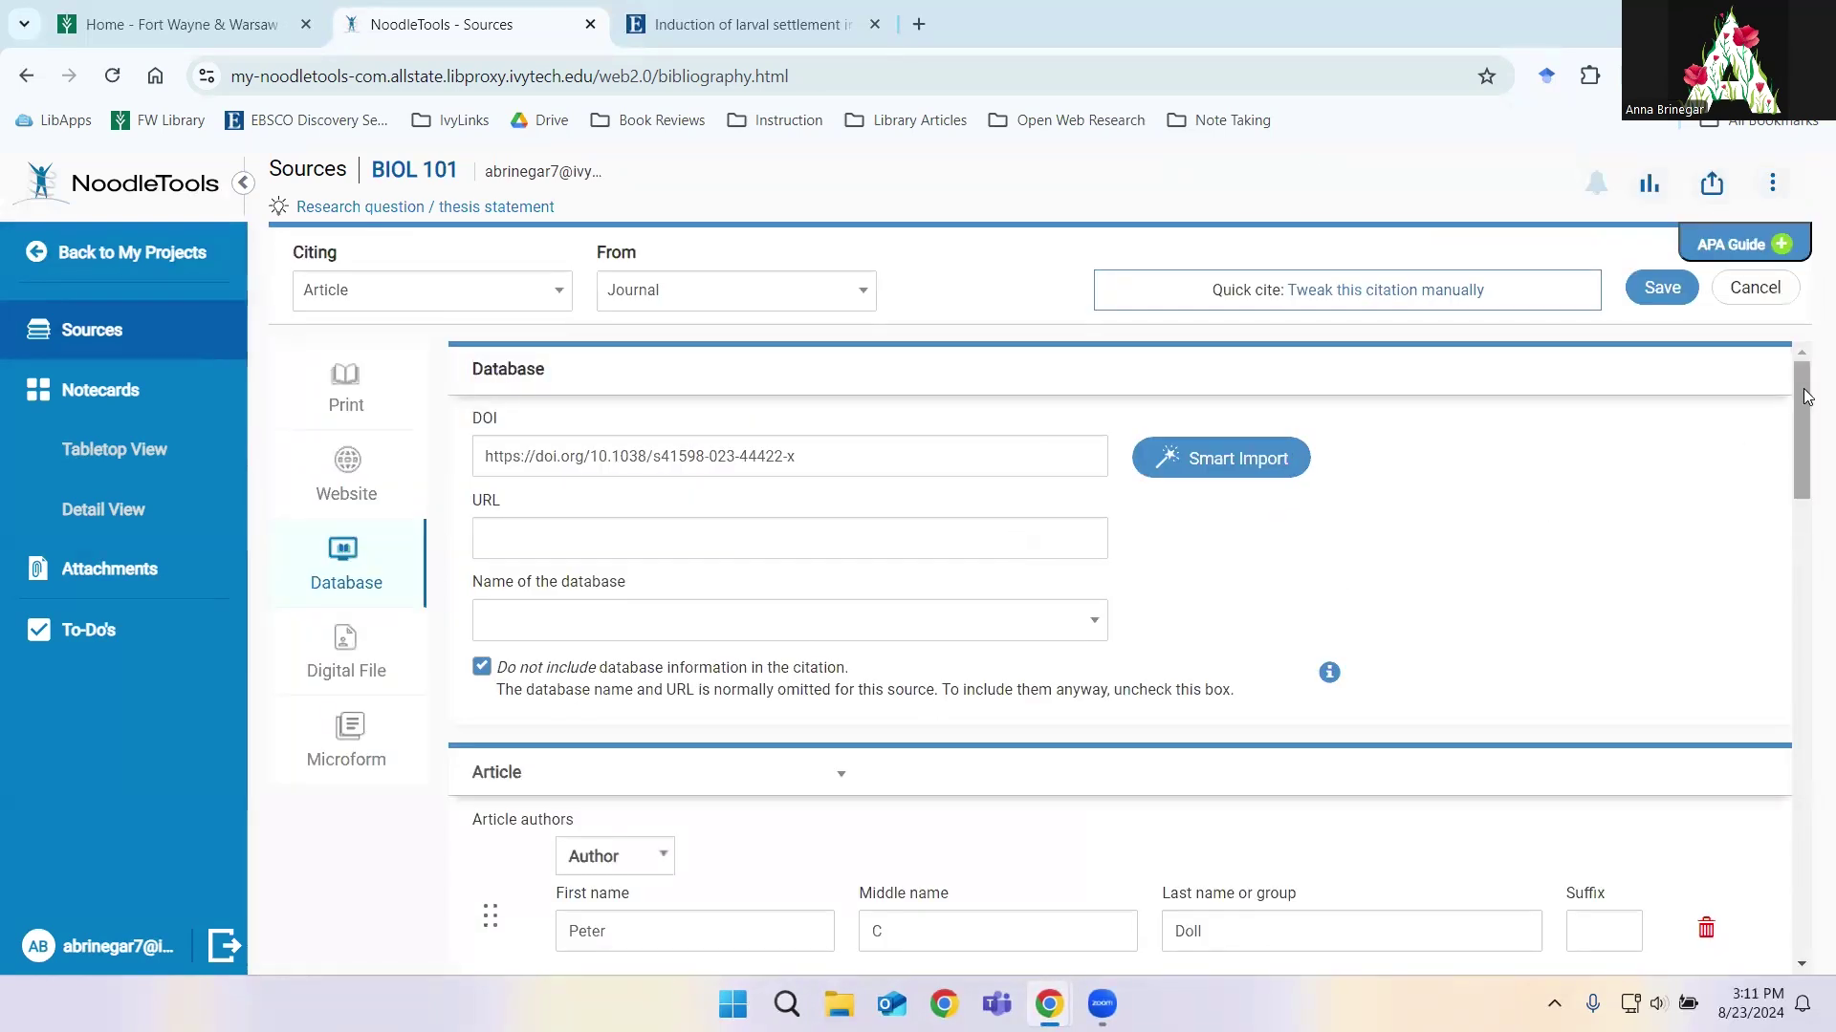
pyautogui.moveTo(1806, 397)
pyautogui.mouseDown()
pyautogui.moveTo(1779, 656)
pyautogui.moveTo(1784, 861)
pyautogui.mouseUp()
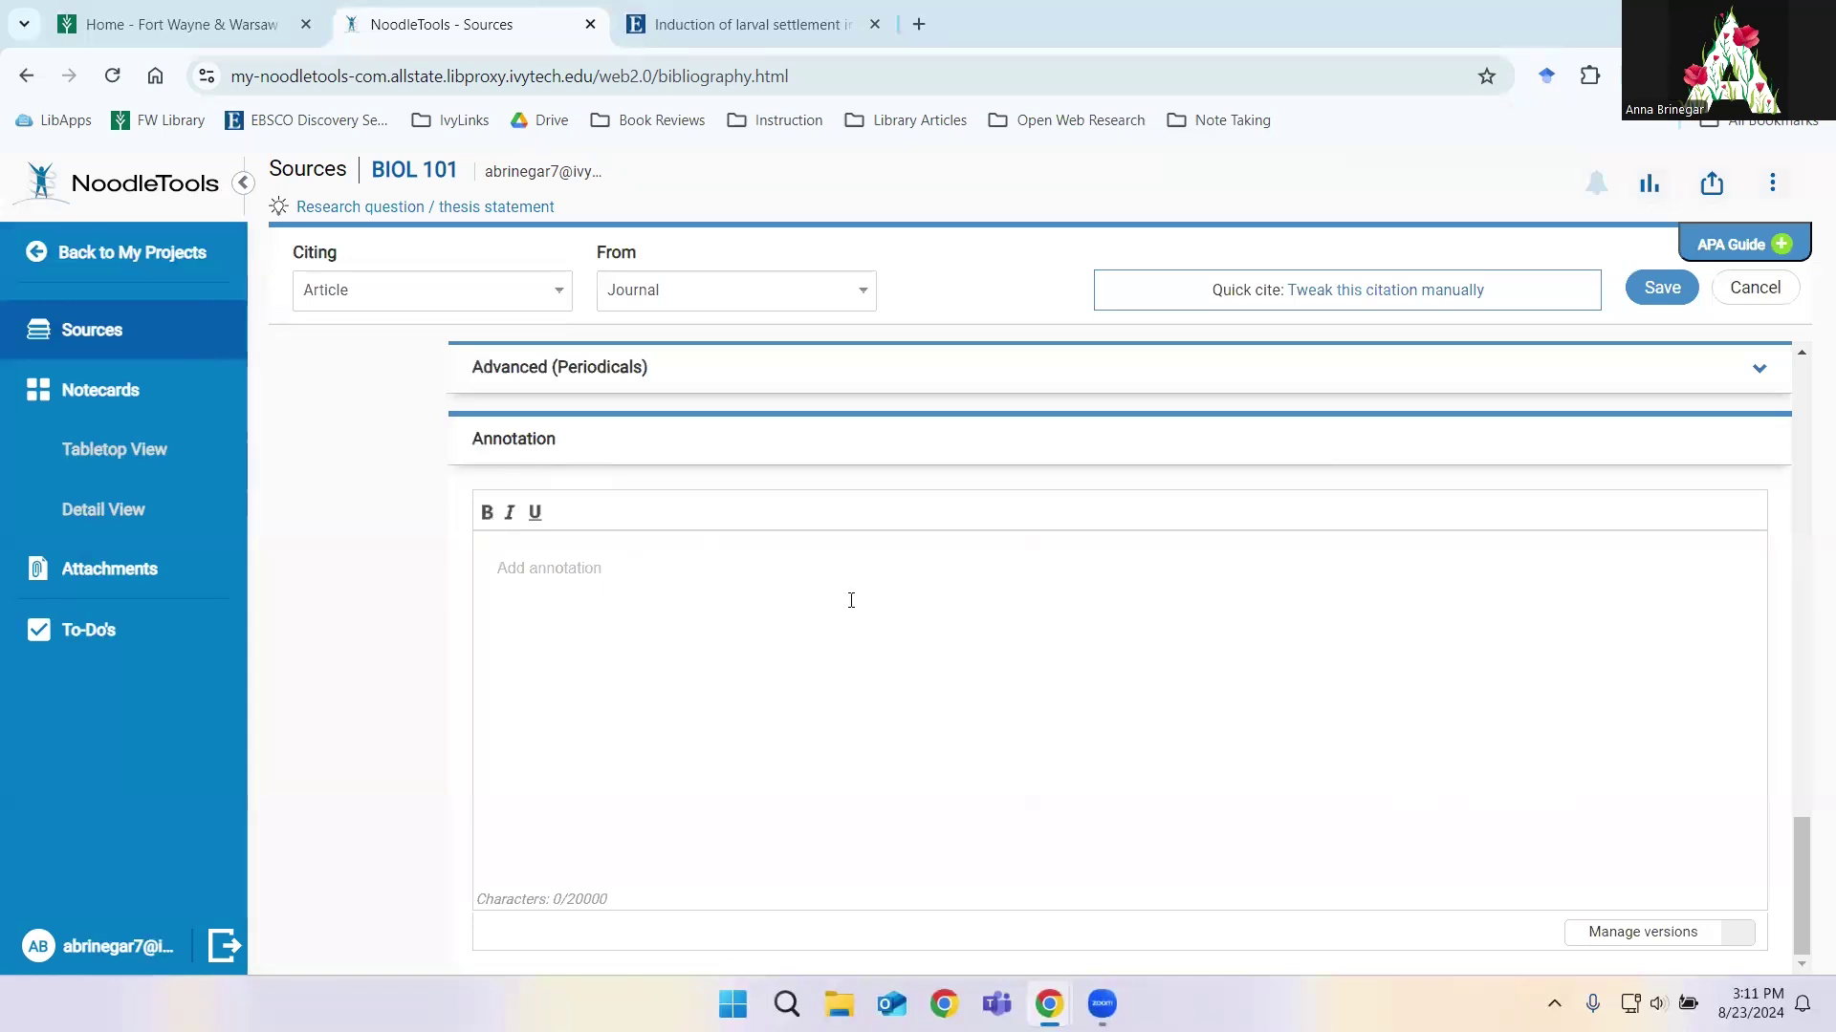
pyautogui.click(518, 561)
pyautogui.click(25, 76)
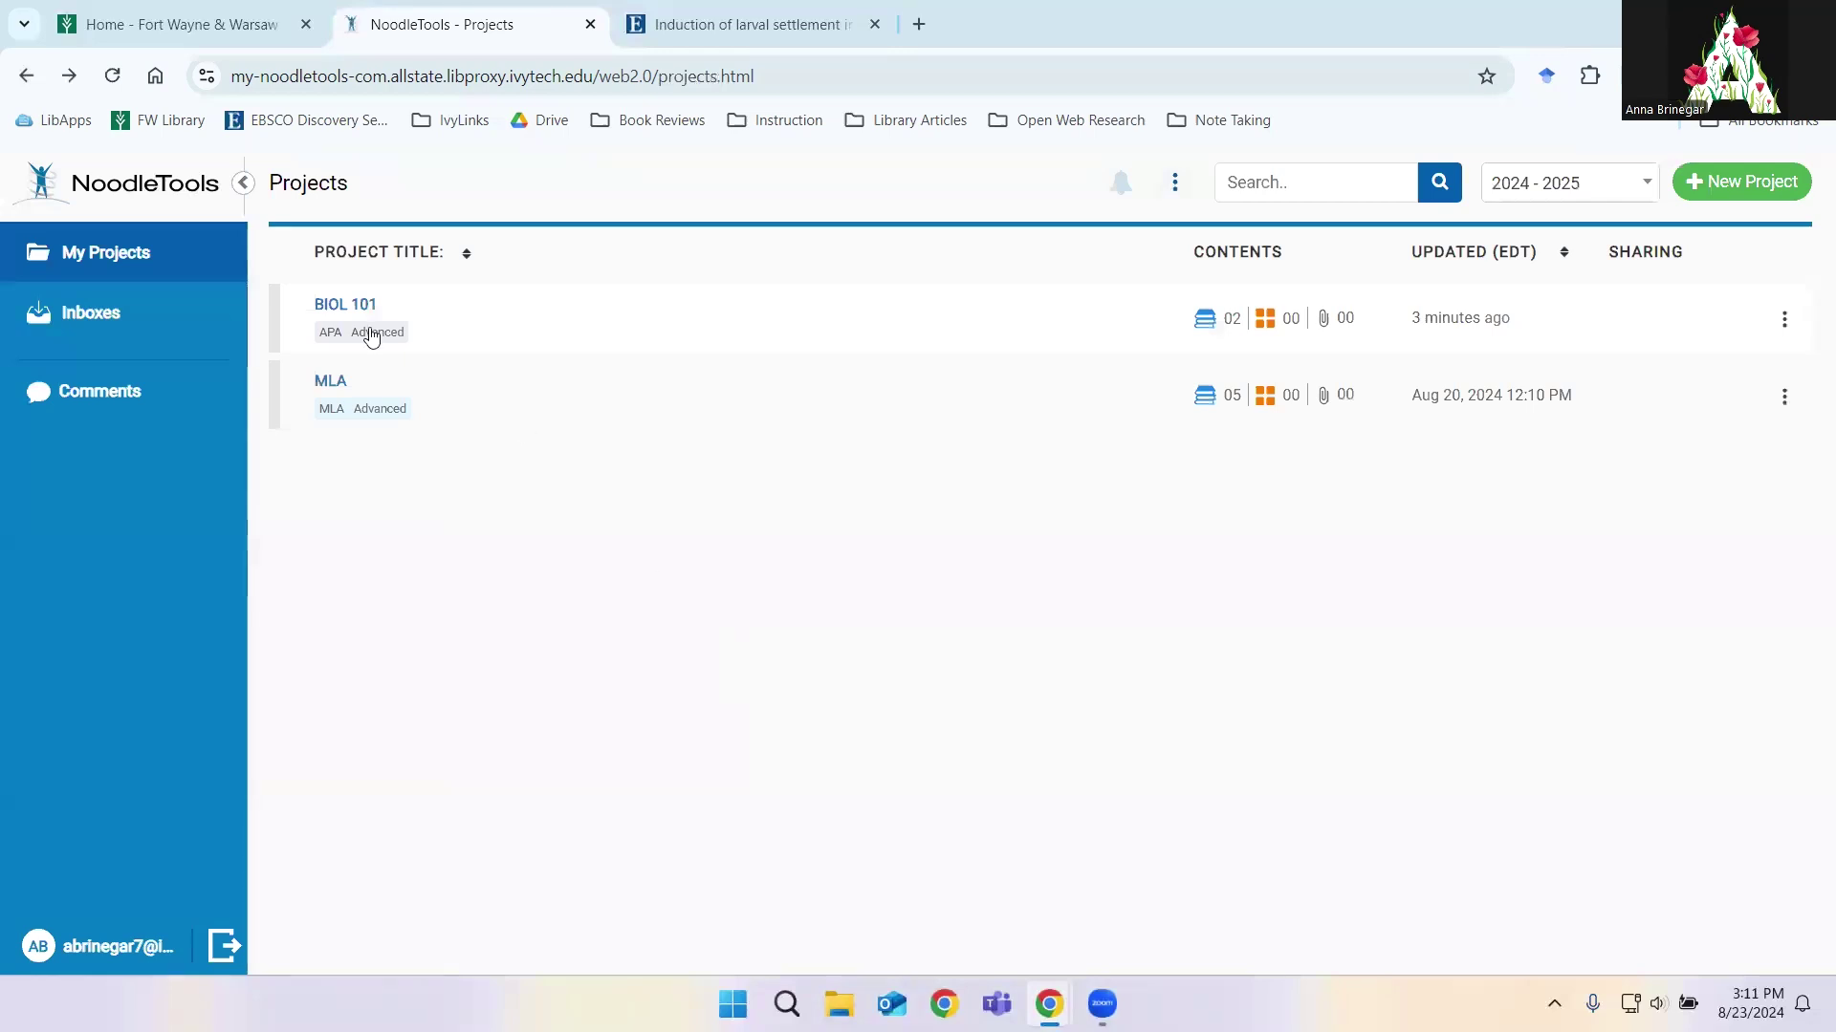
pyautogui.click(243, 183)
pyautogui.click(53, 191)
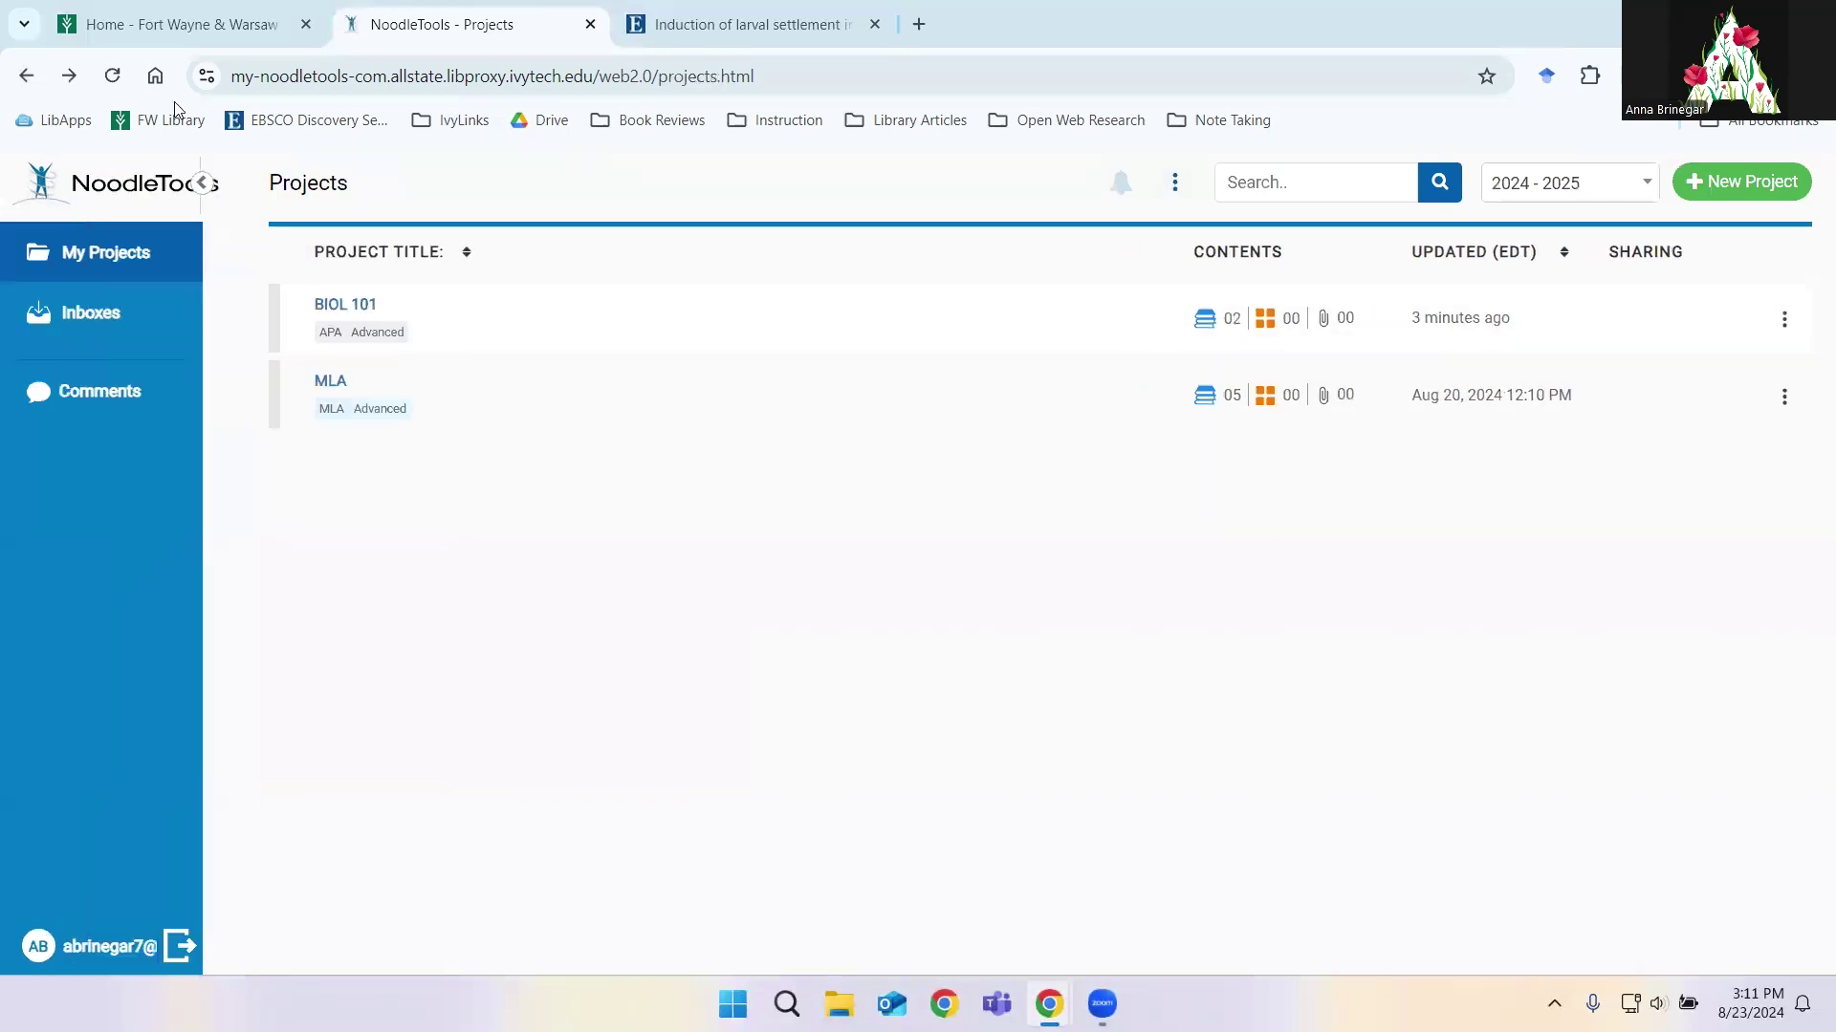
# Step: Switch to the Fort Wayne & Warsaw library home page and look over the fields of the Ask-a-Librarian question form
pyautogui.click(170, 23)
pyautogui.scroll(5, 312, 432)
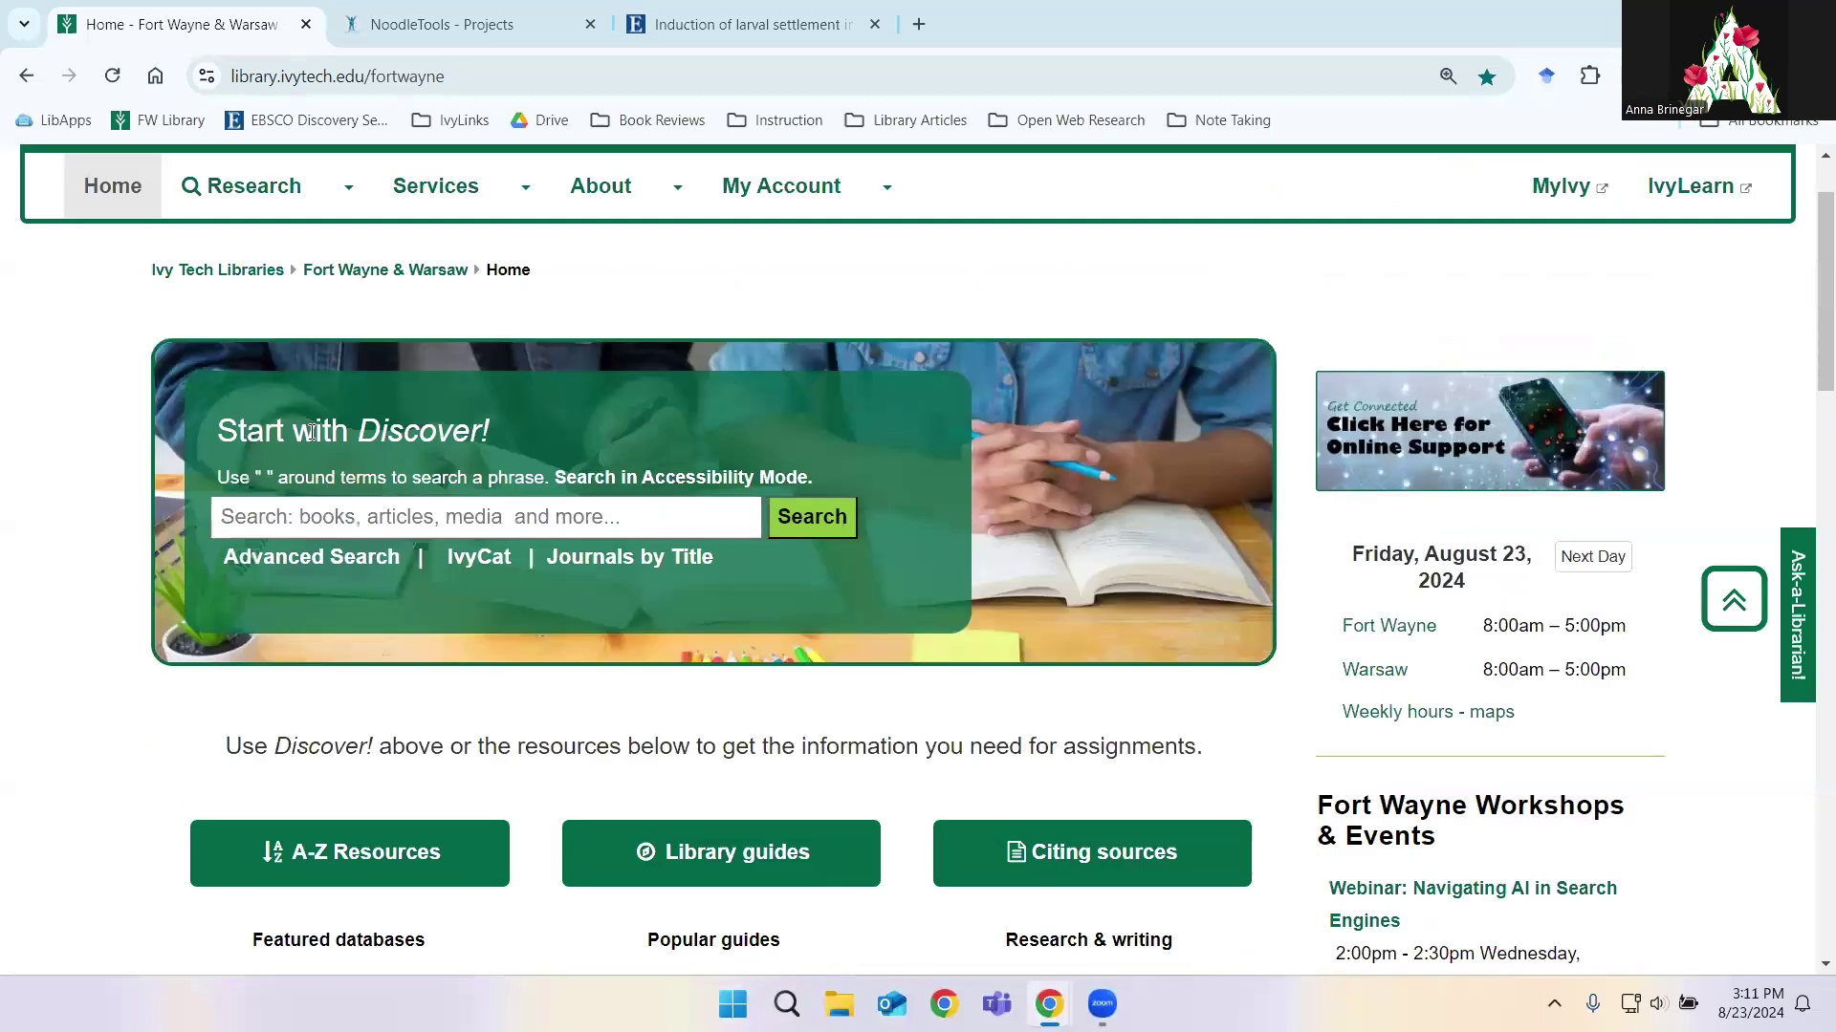
pyautogui.scroll(2, 553, 408)
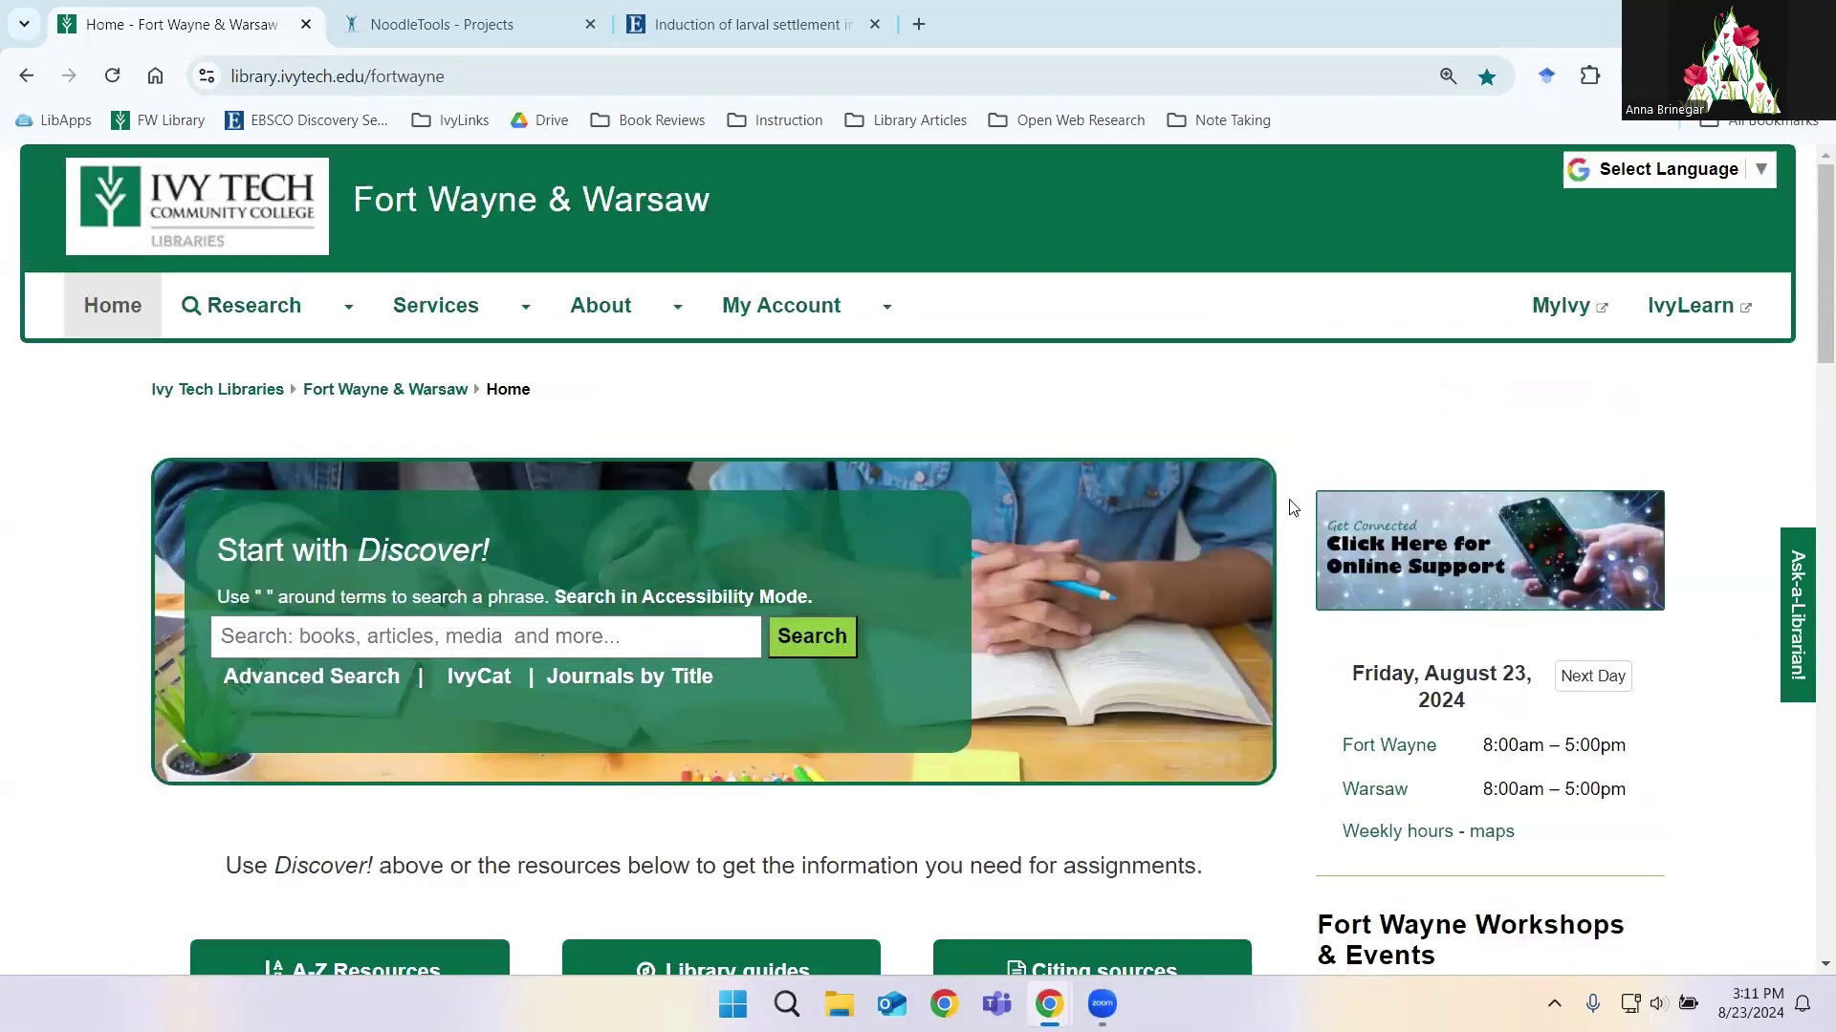
pyautogui.click(1800, 629)
pyautogui.scroll(-3, 965, 421)
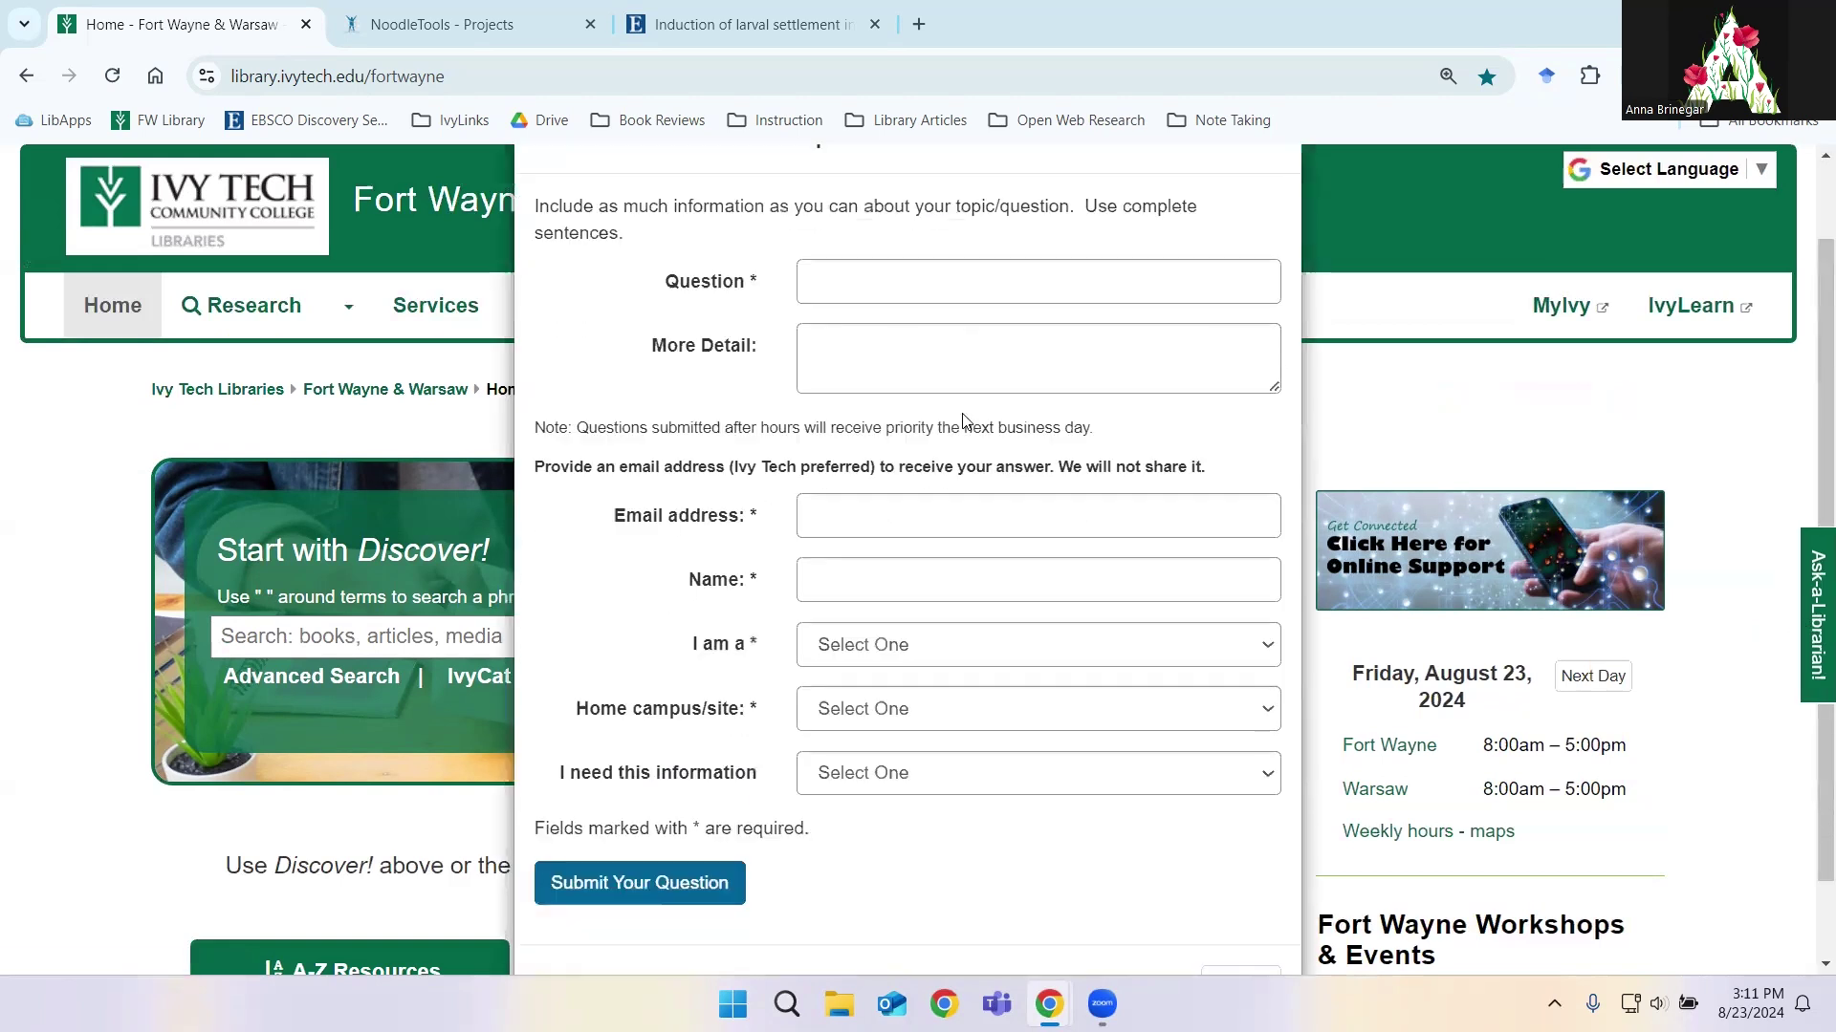
pyautogui.scroll(3, 728, 684)
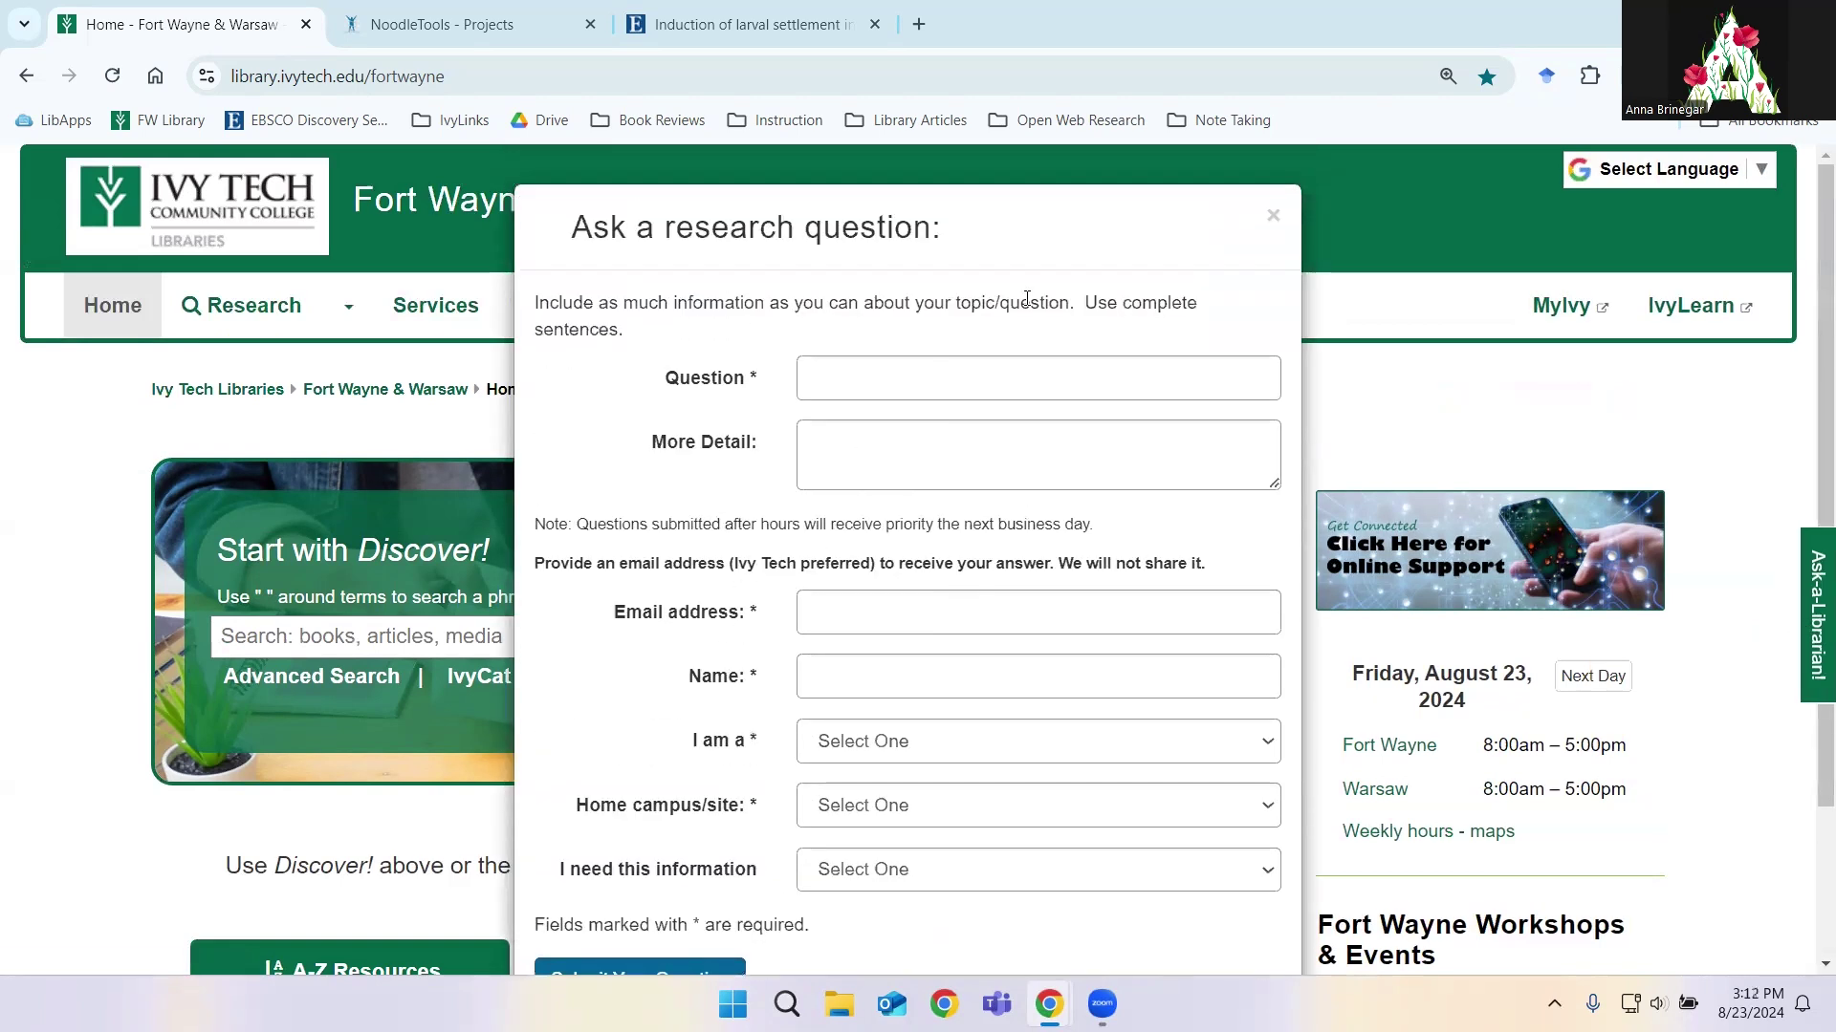